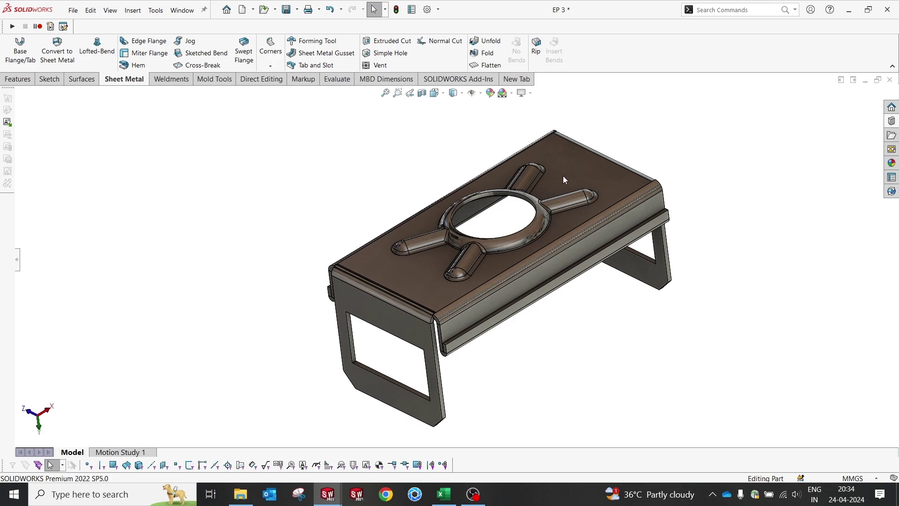
# Examine the finished sheet metal bracket from above and from its open underside.
pyautogui.scroll(-2, 511, 210)
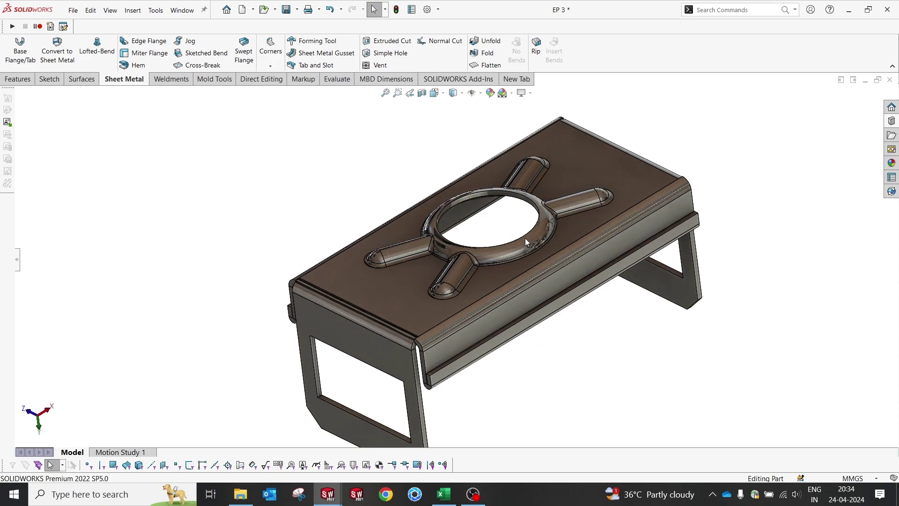
pyautogui.moveTo(524, 232); pyautogui.dragTo(518, 214, button='middle')
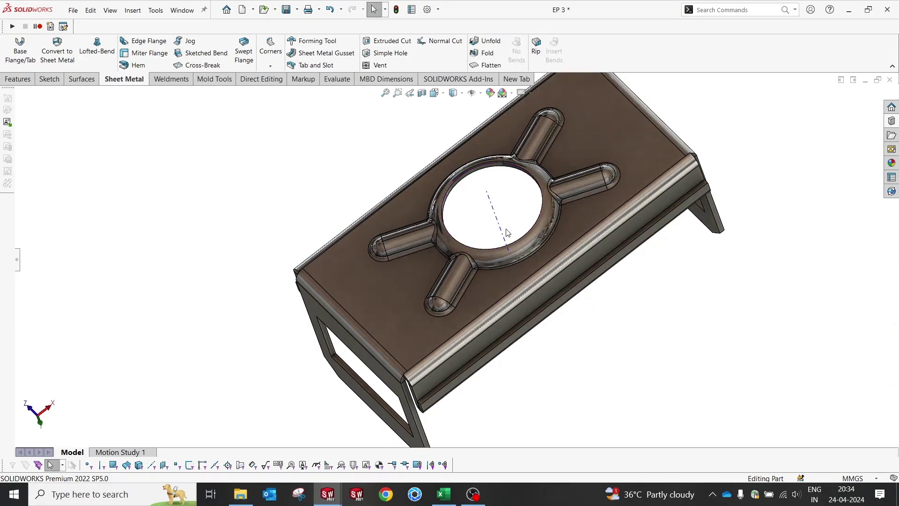
pyautogui.moveTo(513, 201)
pyautogui.mouseDown(button='middle')
pyautogui.moveTo(361, 223)
pyautogui.moveTo(428, 241)
pyautogui.moveTo(508, 126)
pyautogui.moveTo(463, 135)
pyautogui.moveTo(570, 177)
pyautogui.moveTo(588, 142)
pyautogui.moveTo(589, 177)
pyautogui.mouseUp(button='middle')
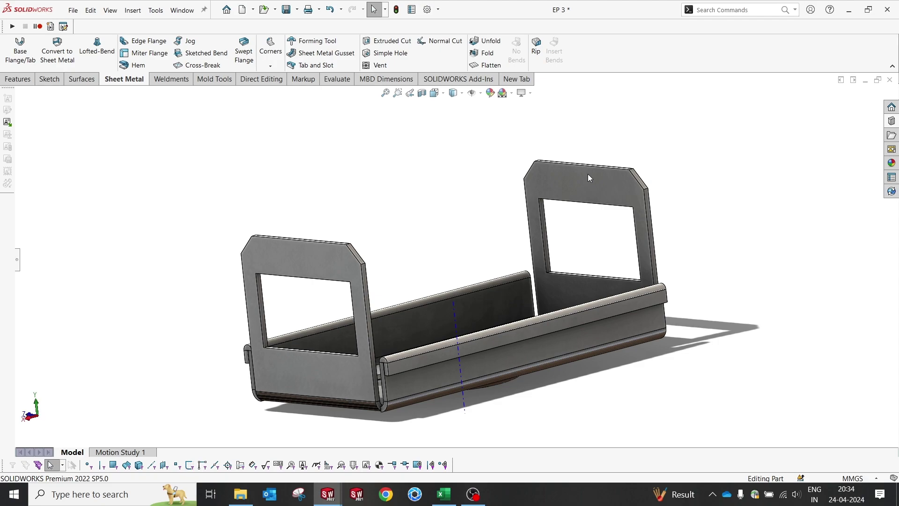
pyautogui.moveTo(576, 172)
pyautogui.mouseDown(button='middle')
pyautogui.moveTo(576, 196)
pyautogui.moveTo(574, 176)
pyautogui.mouseUp(button='middle')
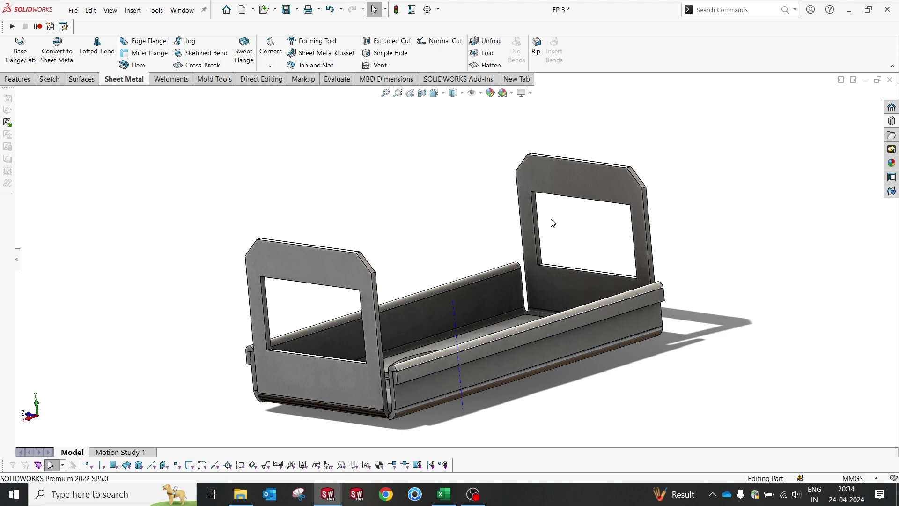
# Create a new part document.
pyautogui.hotkey('ctrl', 'n')
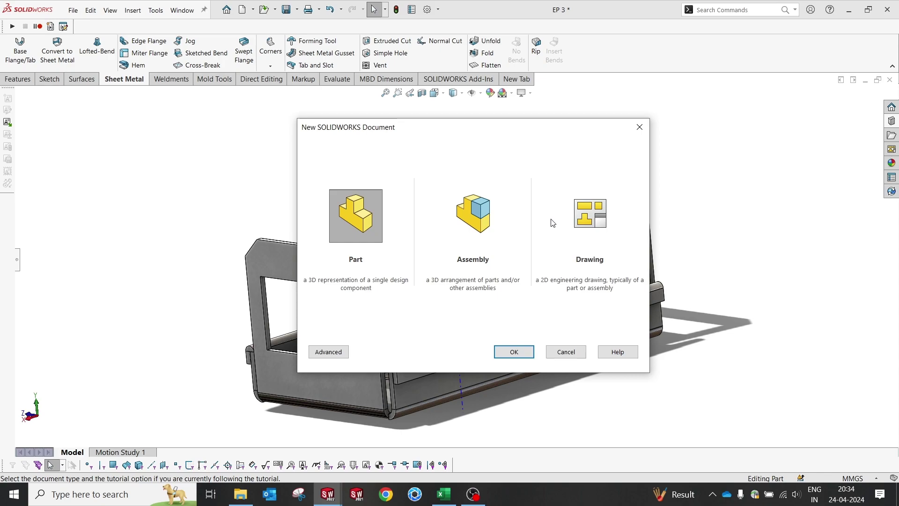
pyautogui.click(514, 352)
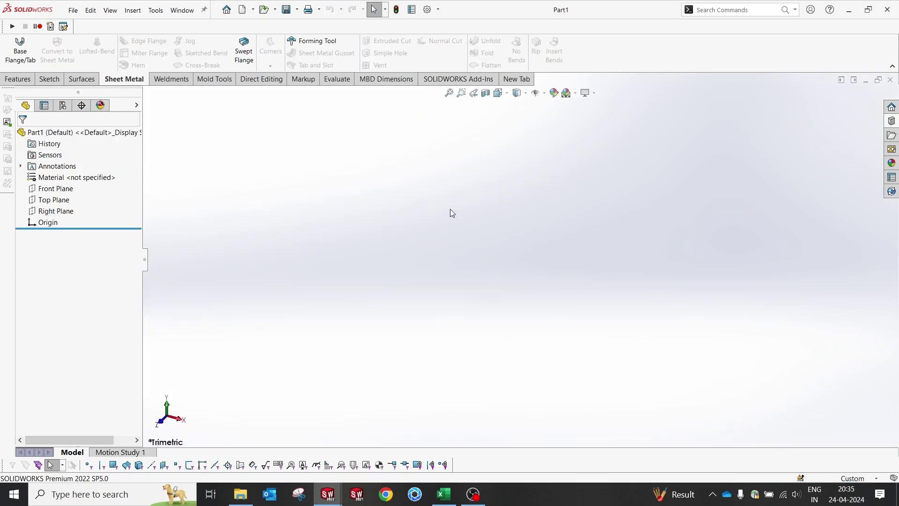
# Give the new part a plain white background and set its units to MMGS.
pyautogui.click(594, 92)
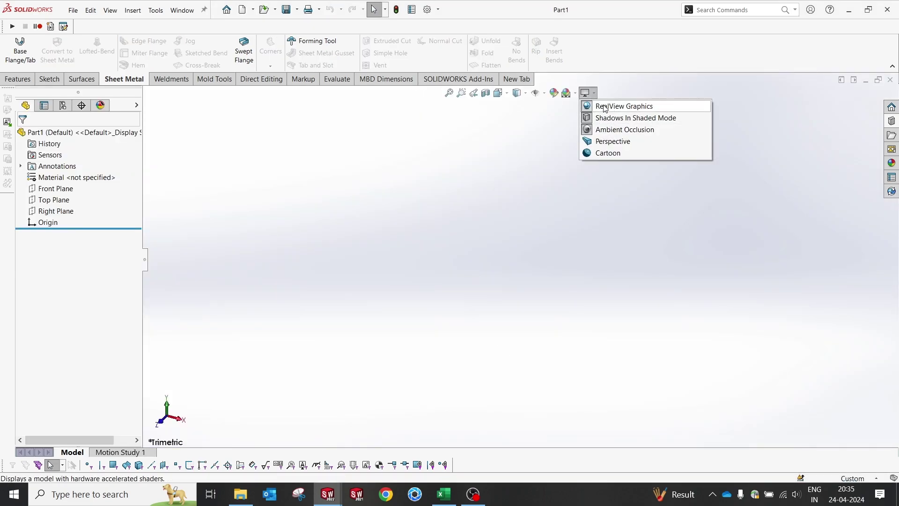
pyautogui.click(575, 93)
pyautogui.click(595, 118)
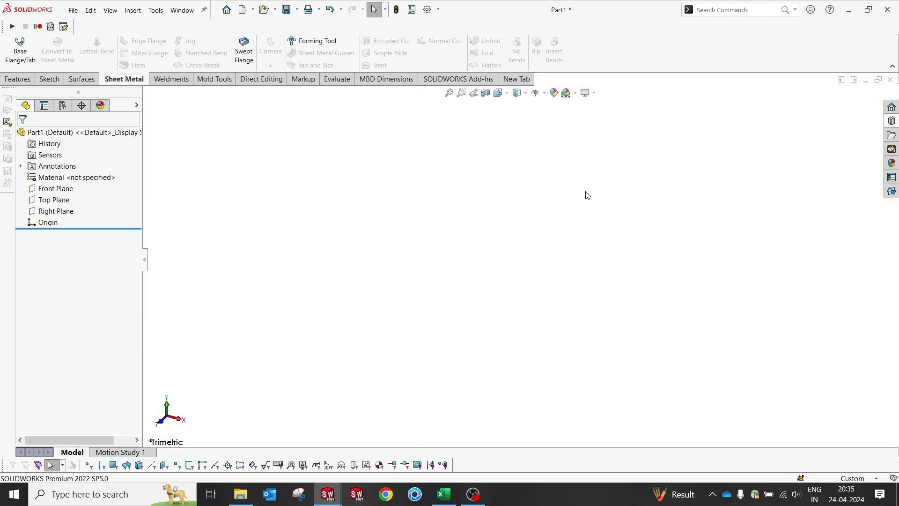
pyautogui.click(853, 478)
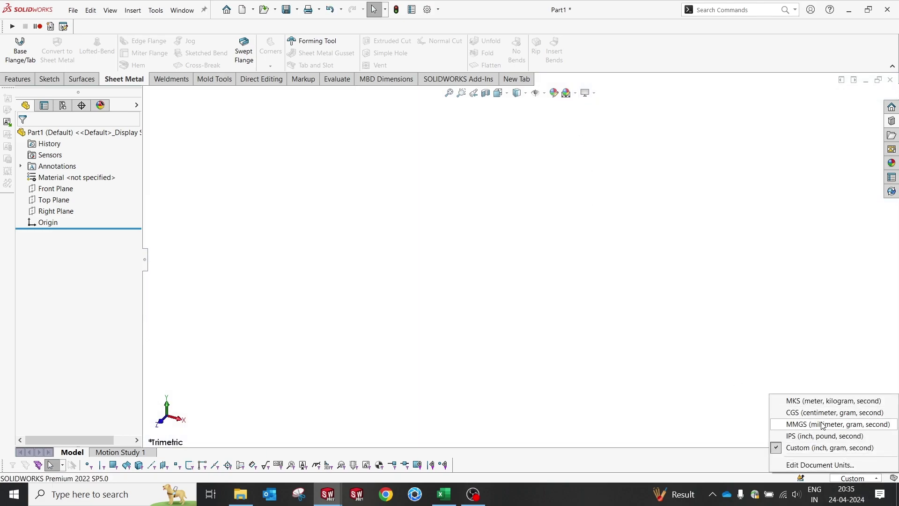
pyautogui.click(822, 424)
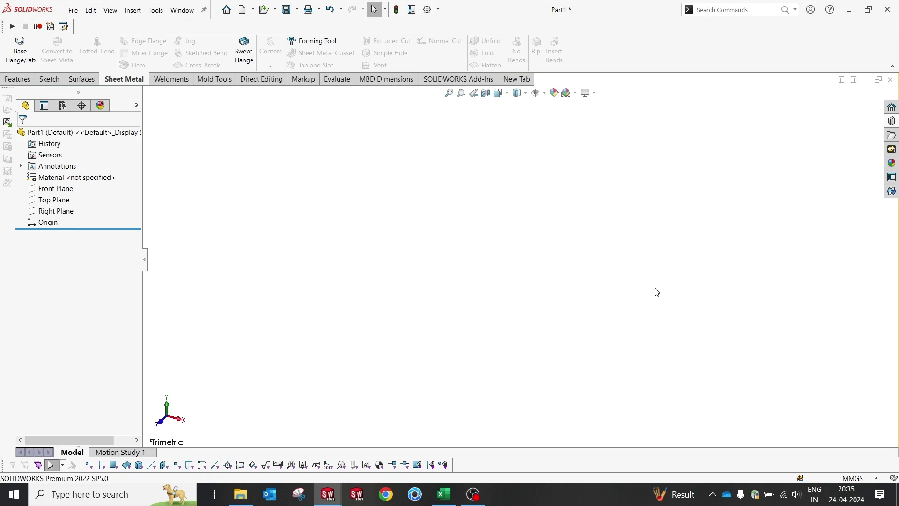
# Sketch a center rectangle about 124 mm wide on the Top Plane, centred on the origin.
pyautogui.click(57, 201)
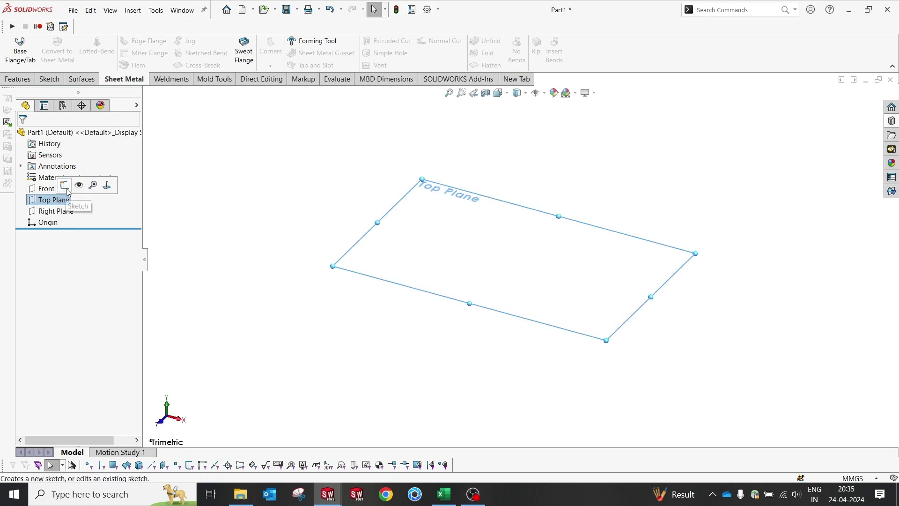
pyautogui.click(65, 185)
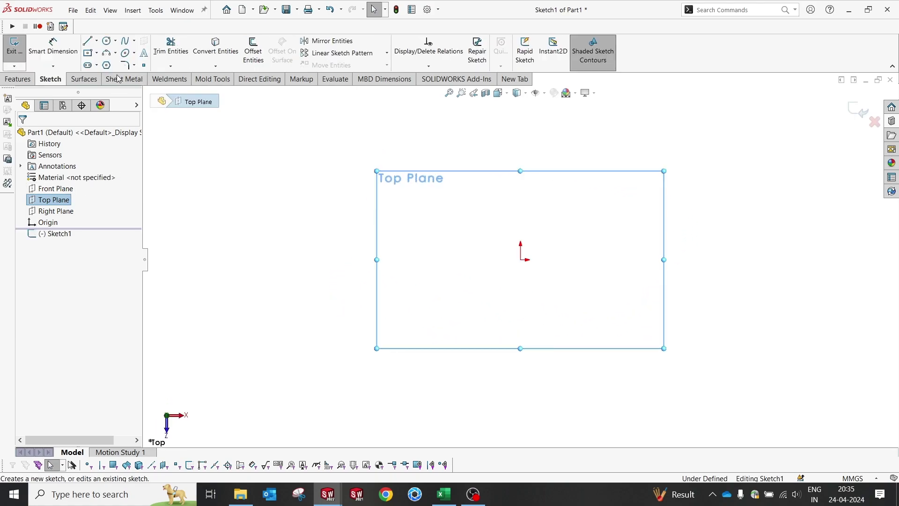
pyautogui.click(89, 53)
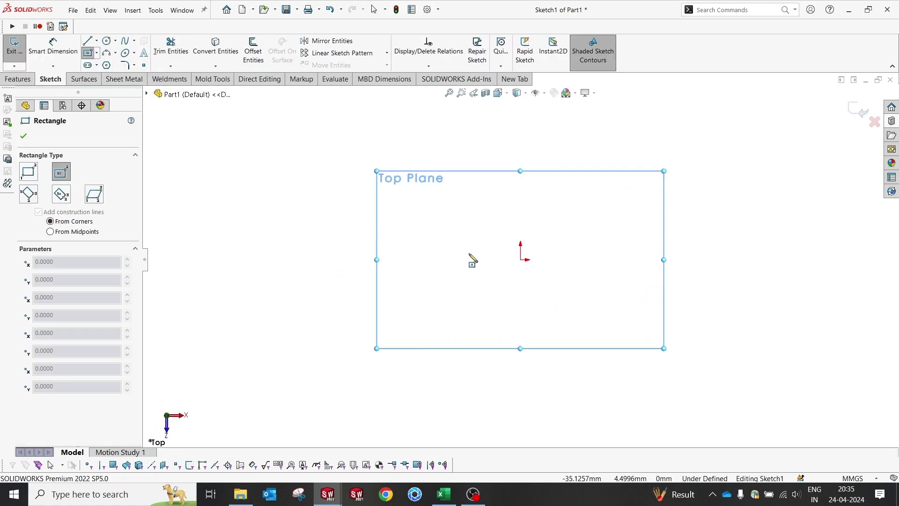
pyautogui.click(521, 259)
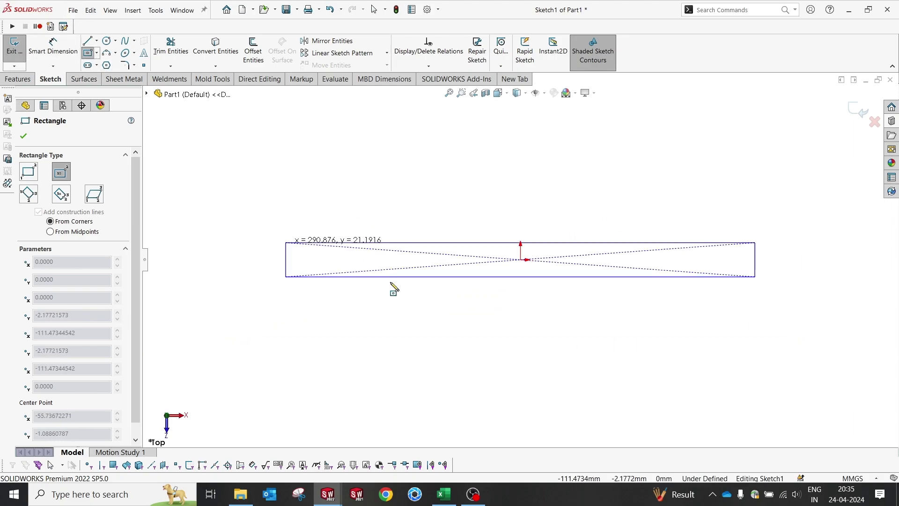
pyautogui.click(621, 304)
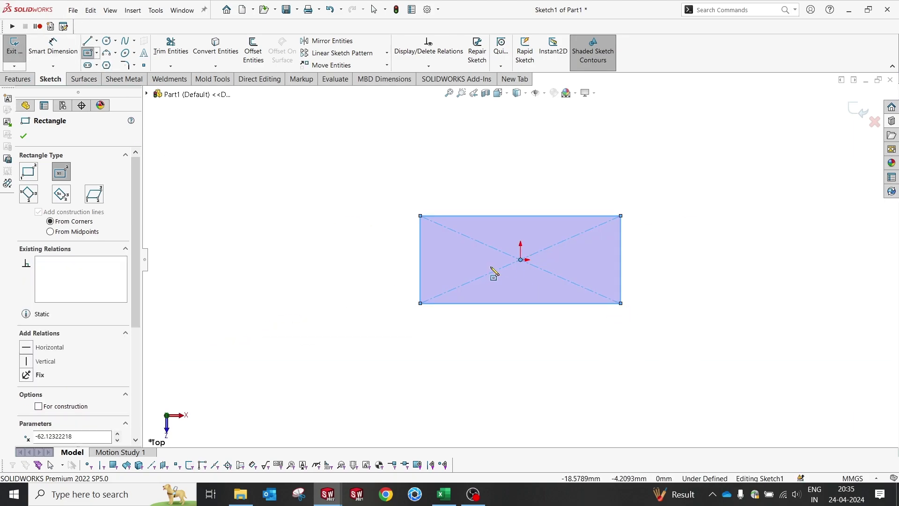
# Dimension the rectangle to 100 mm long horizontally and 50 mm high vertically.
pyautogui.press('Escape')
pyautogui.press('d')
pyautogui.click(498, 216)
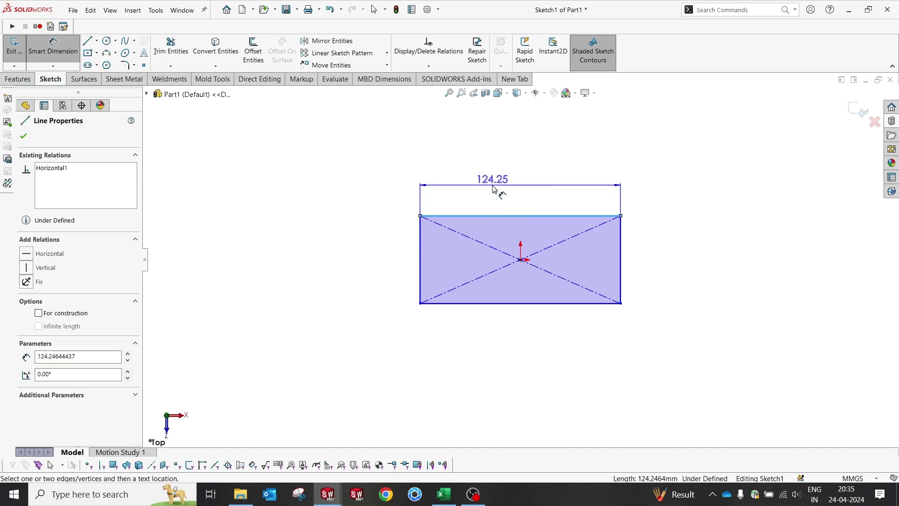
pyautogui.click(493, 186)
pyautogui.write('100')
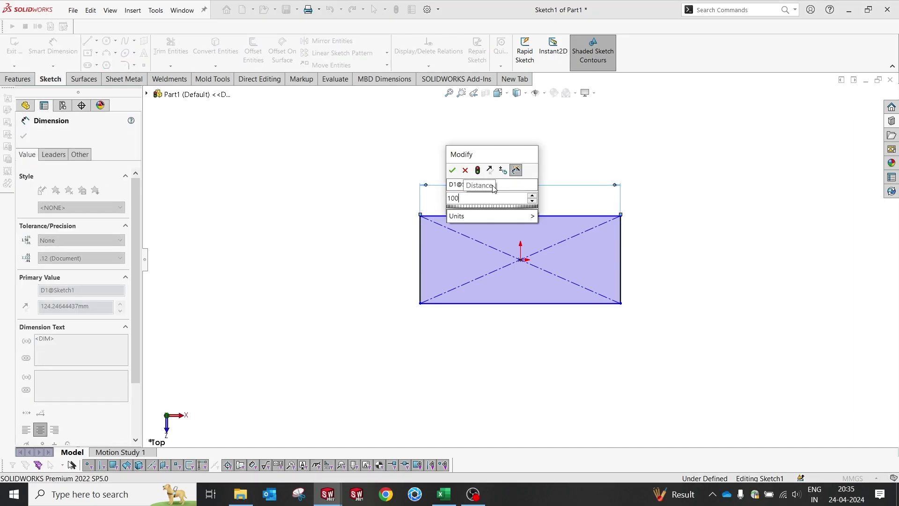
pyautogui.press('Return')
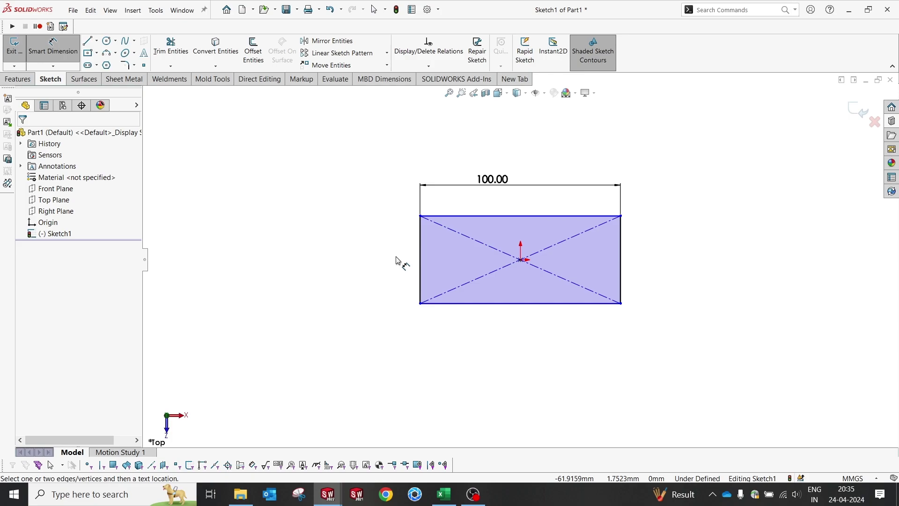
pyautogui.click(420, 263)
pyautogui.click(395, 263)
pyautogui.write('50')
pyautogui.press('Return')
# Set up a Base Flange from the rectangle sketch with a sheet thickness of 1.5 mm.
pyautogui.moveTo(496, 332); pyautogui.dragTo(461, 204, button='middle')
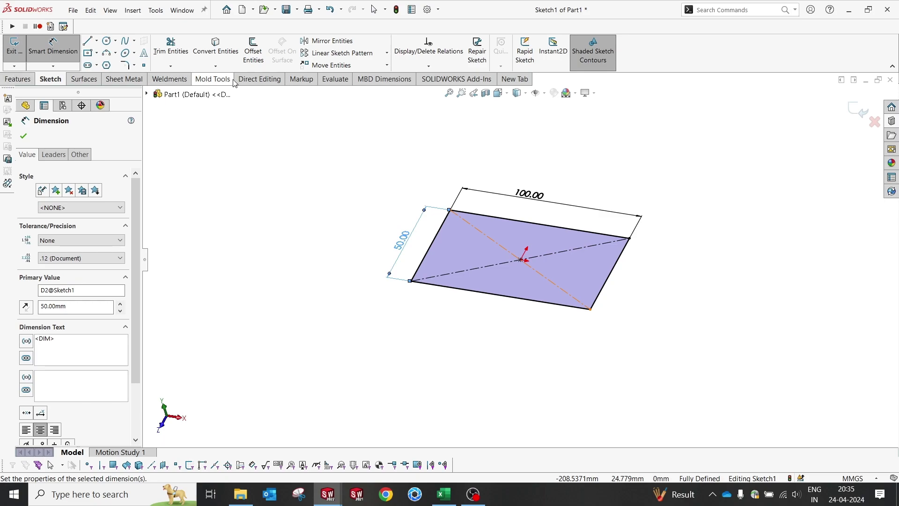
pyautogui.click(124, 79)
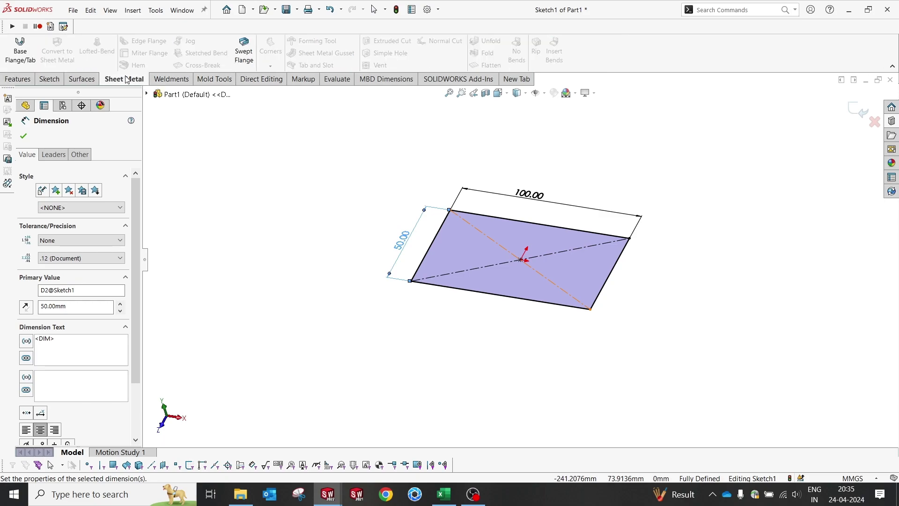
pyautogui.click(21, 54)
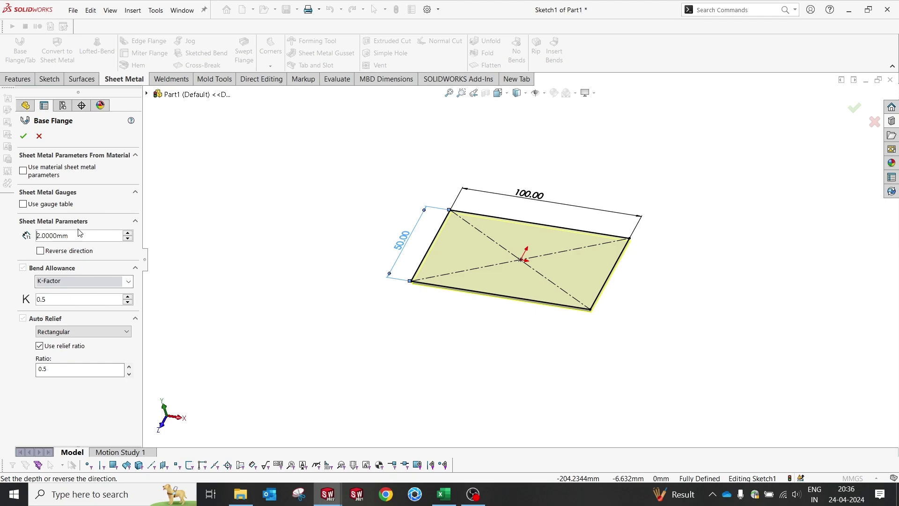
pyautogui.moveTo(71, 236); pyautogui.dragTo(17, 235)
pyautogui.write('1.5')
pyautogui.press('Return')
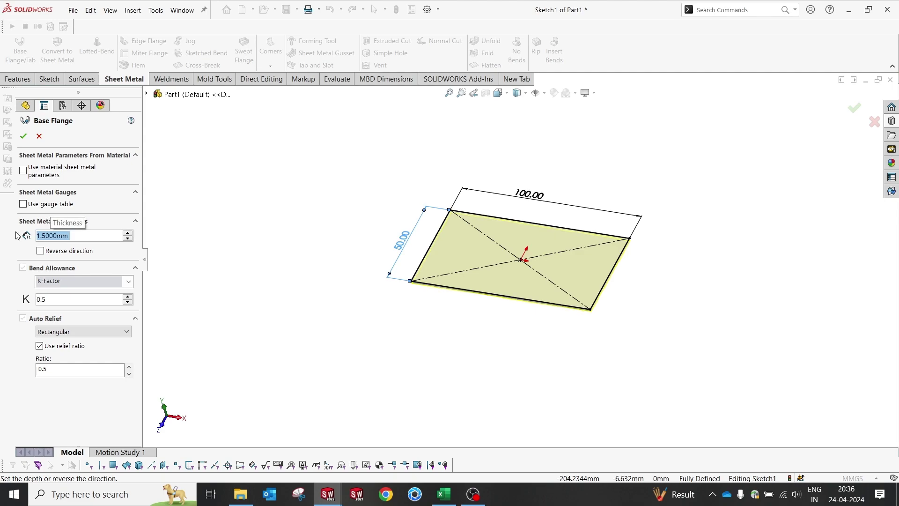
# Preview the reversed thickness direction, then create the base flange with its thickness below the sketch plane.
pyautogui.moveTo(387, 283); pyautogui.dragTo(388, 262, button='middle')
pyautogui.scroll(-6, 444, 293)
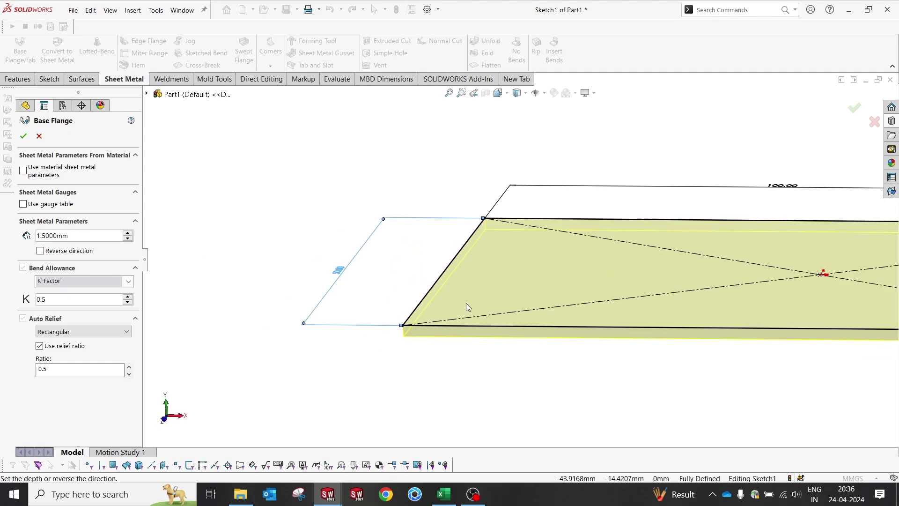
pyautogui.click(40, 251)
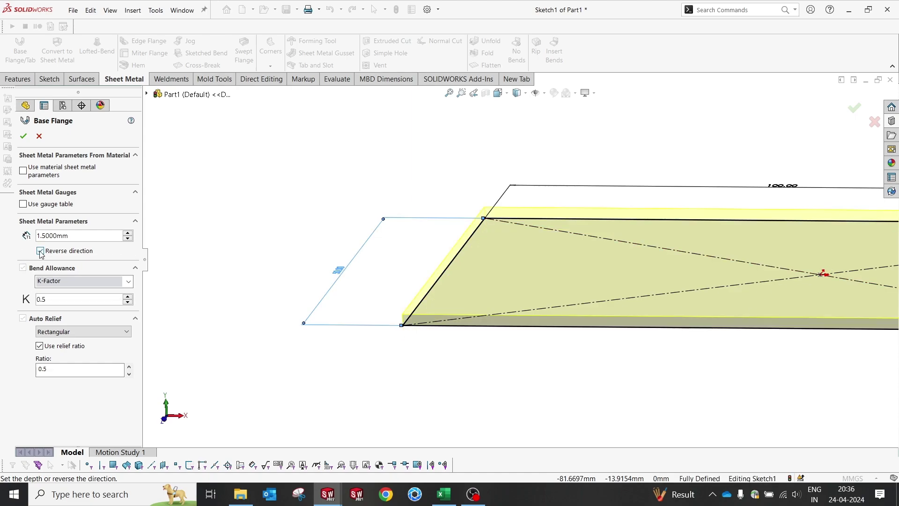
pyautogui.click(41, 252)
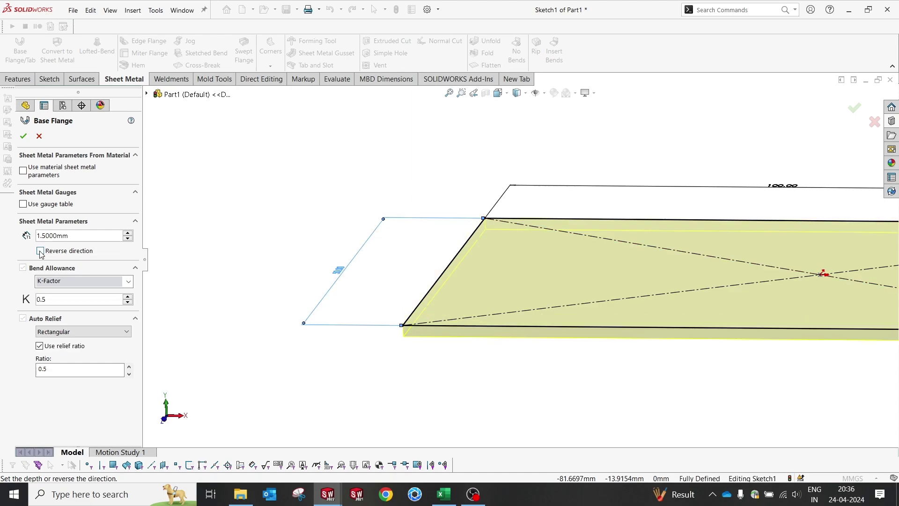
pyautogui.click(23, 136)
pyautogui.scroll(-3, 782, 275)
pyautogui.moveTo(782, 275)
pyautogui.mouseDown(button='middle')
pyautogui.moveTo(757, 271)
pyautogui.moveTo(775, 276)
pyautogui.mouseUp(button='middle')
pyautogui.press('f')
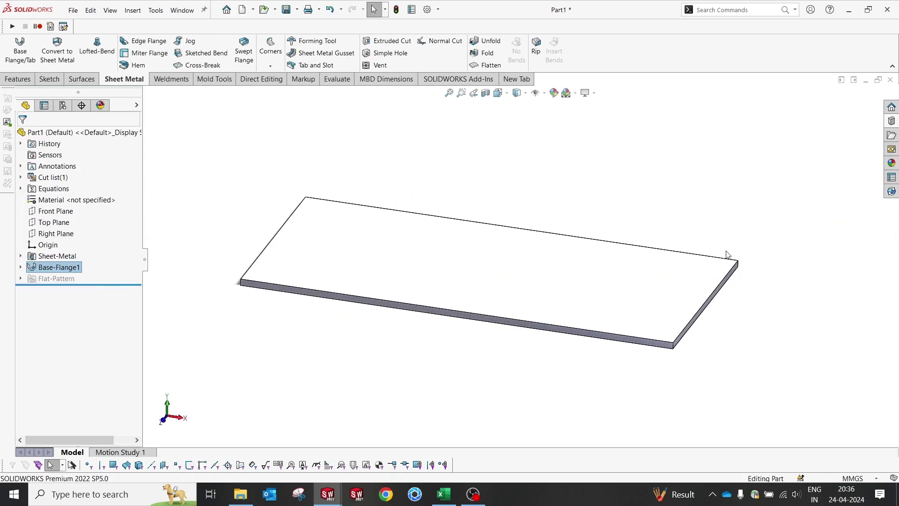
# Start an Edge Flange on both long edges of the base plate, bending upward at 90 degrees.
pyautogui.click(154, 43)
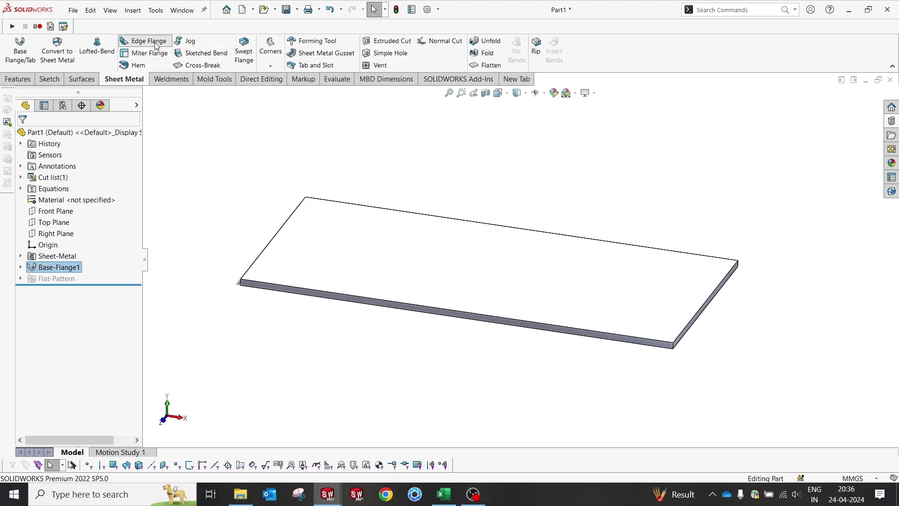
pyautogui.click(292, 291)
pyautogui.moveTo(297, 249); pyautogui.dragTo(529, 274, button='middle')
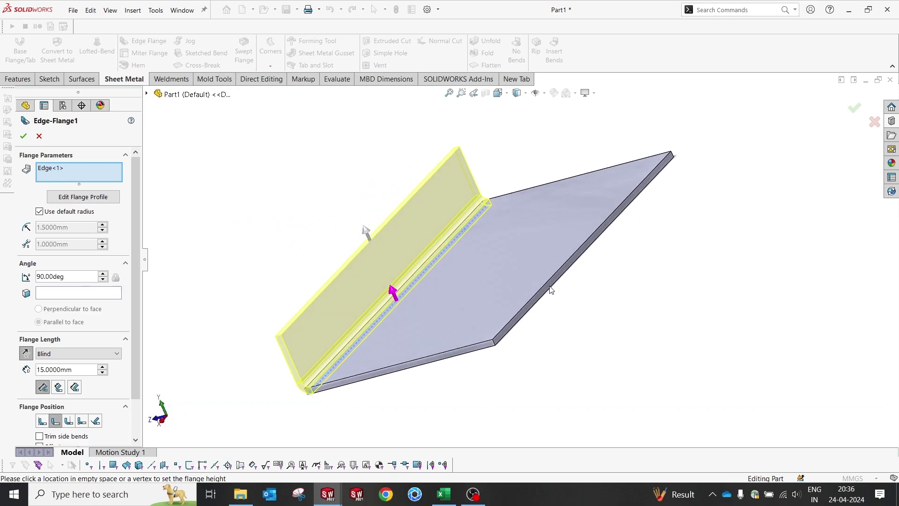
pyautogui.click(545, 280)
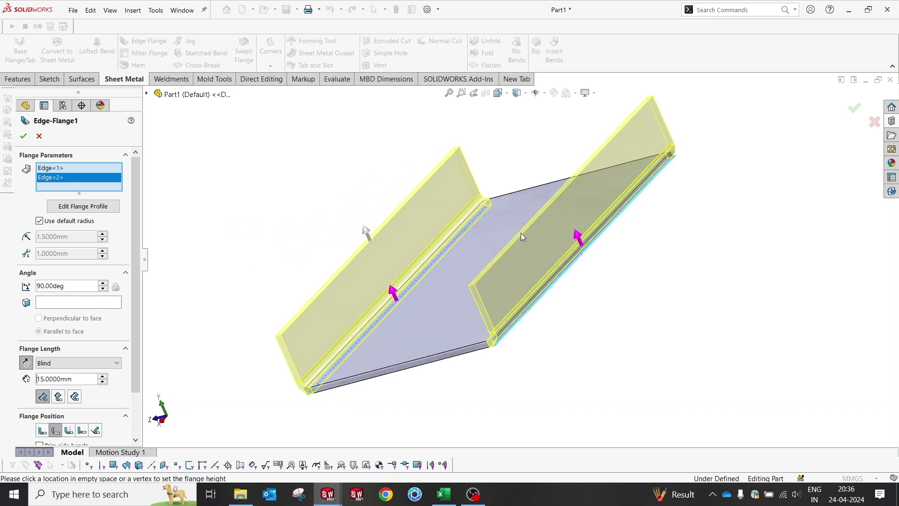
# Inspect the bend from the Right view and set the edge flanges' position to Material Inside.
pyautogui.hotkey('ctrl', '7')
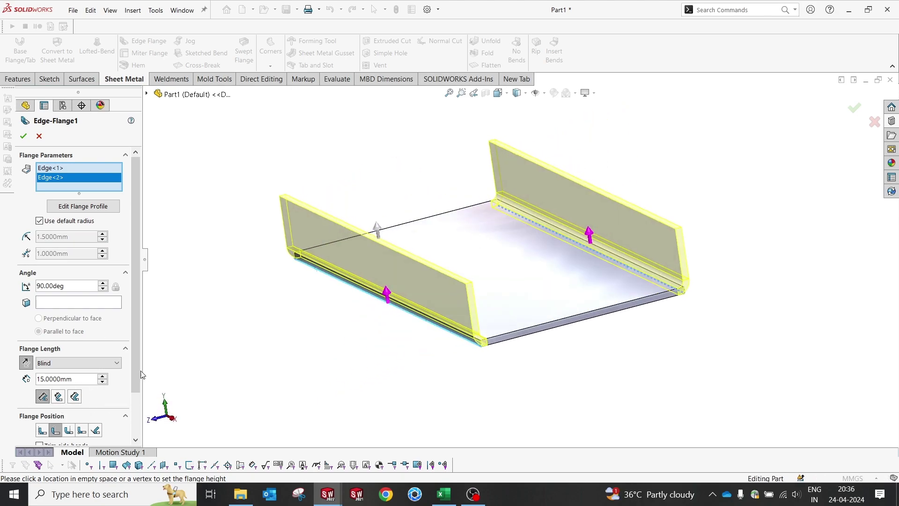
pyautogui.scroll(-3, 113, 415)
pyautogui.moveTo(467, 367); pyautogui.dragTo(446, 333, button='middle')
pyautogui.press('space')
pyautogui.click(417, 306)
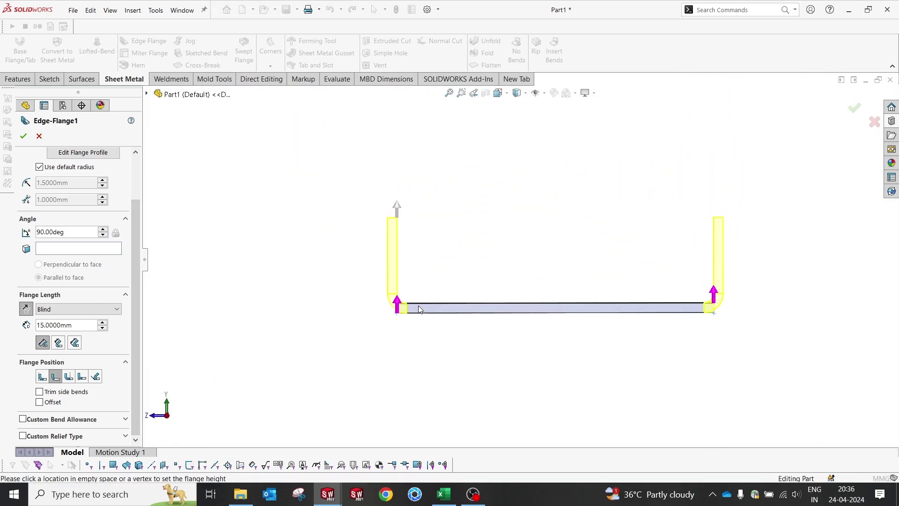
pyautogui.scroll(-3, 408, 287)
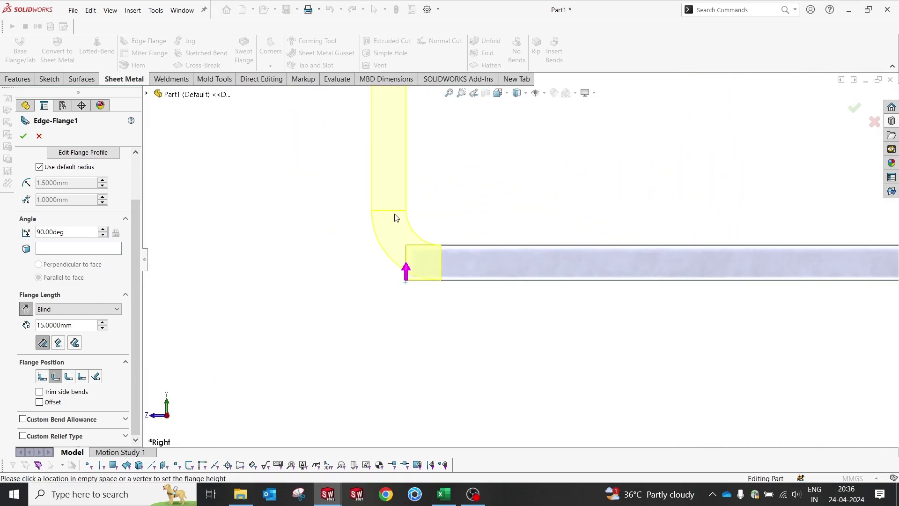
pyautogui.scroll(3, 440, 281)
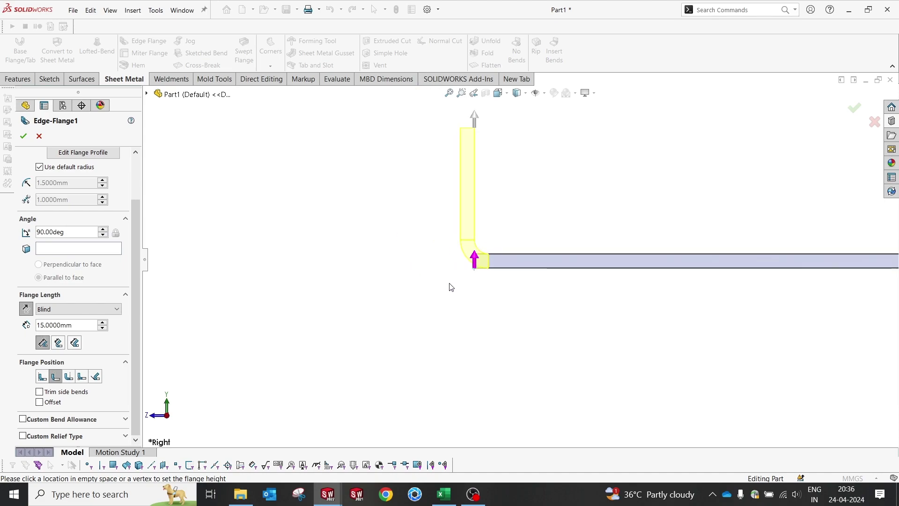
pyautogui.scroll(-3, 373, 243)
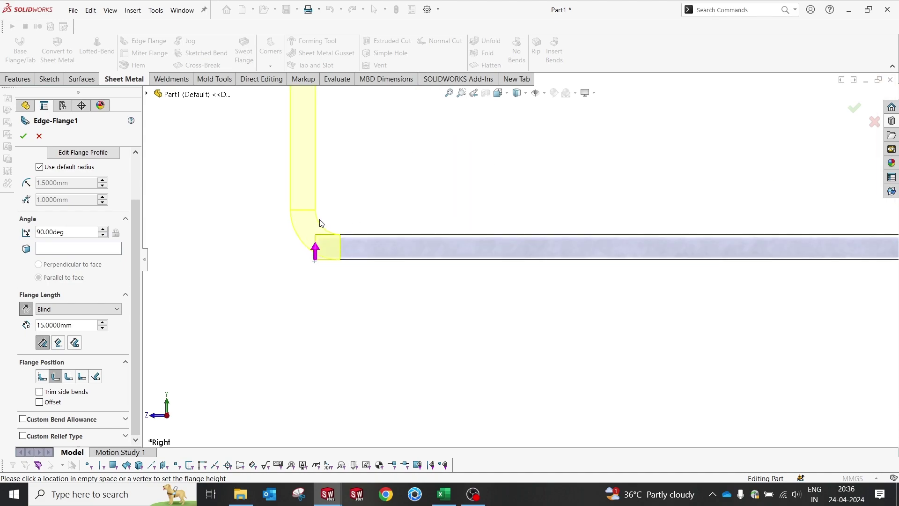
pyautogui.click(39, 381)
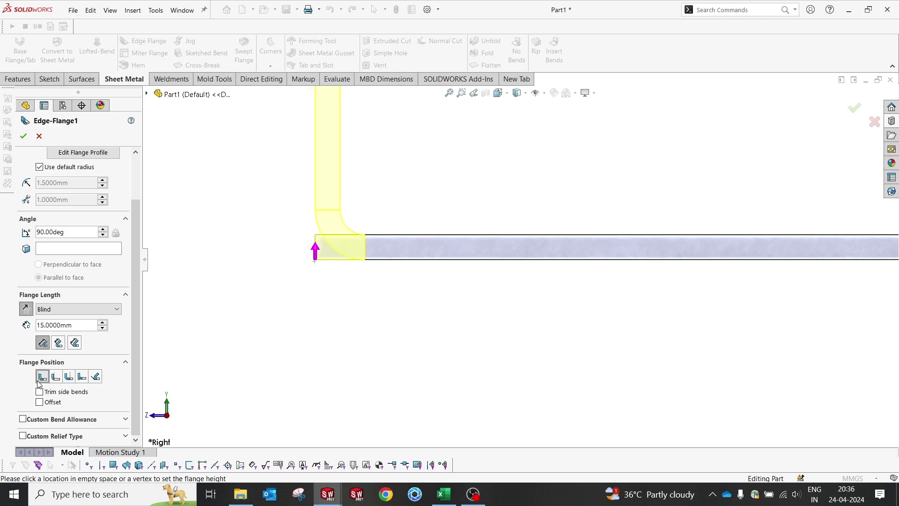
# Preview the edge flanges with the Bend Outside, Material Outside, Bend from Virtual Sharp and Tangent to Bend positions.
pyautogui.scroll(4, 634, 292)
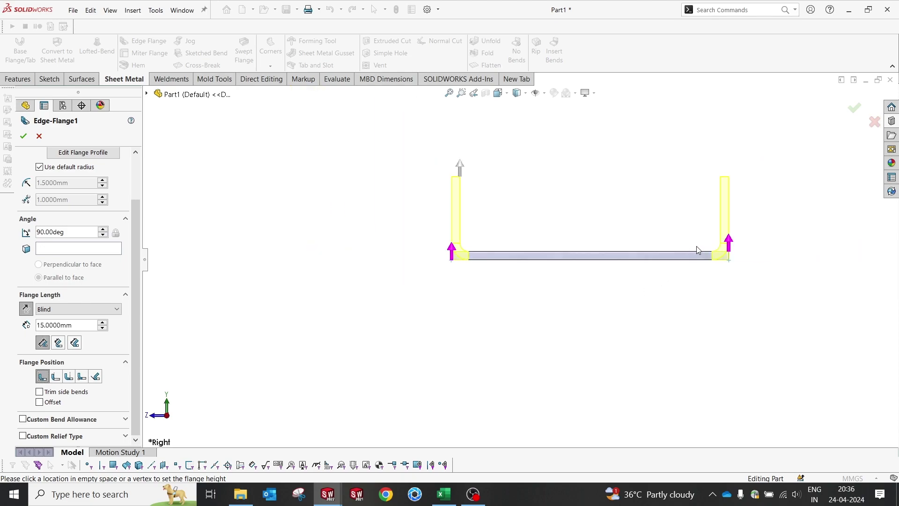
pyautogui.scroll(-4, 438, 248)
pyautogui.scroll(-3, 437, 248)
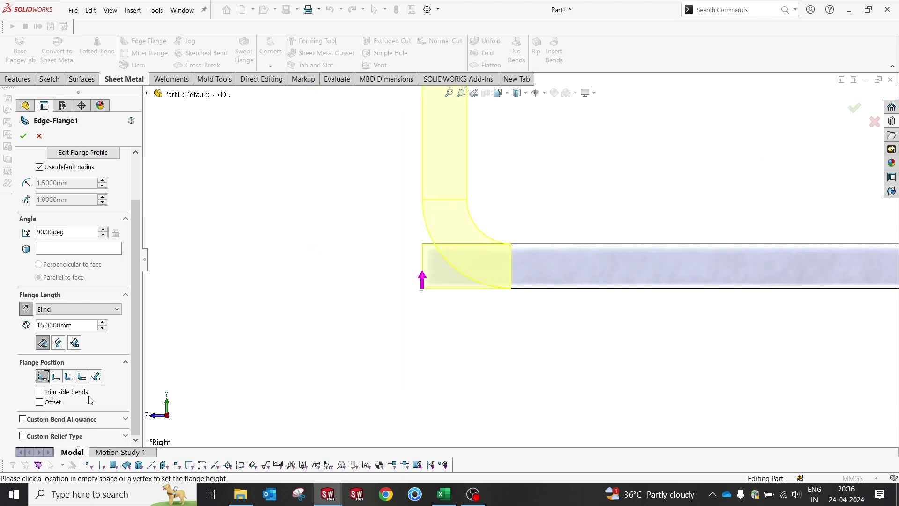
pyautogui.click(68, 376)
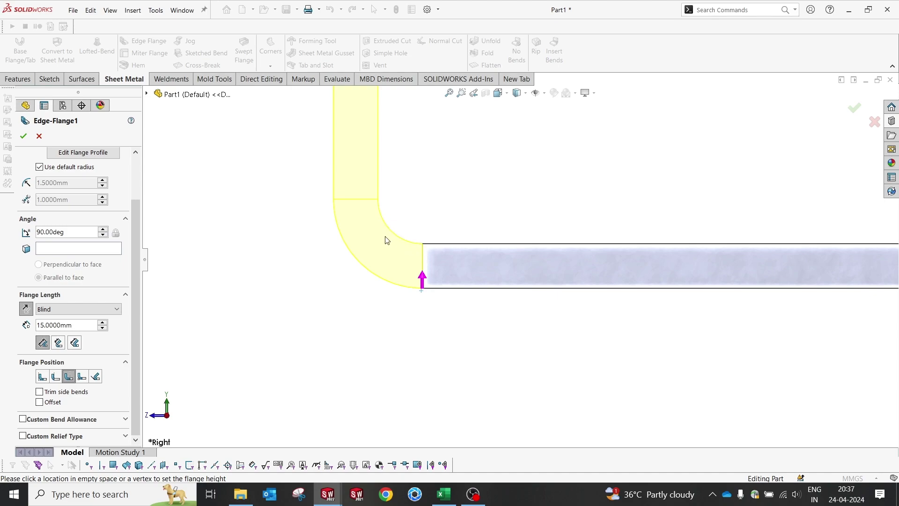
pyautogui.click(56, 377)
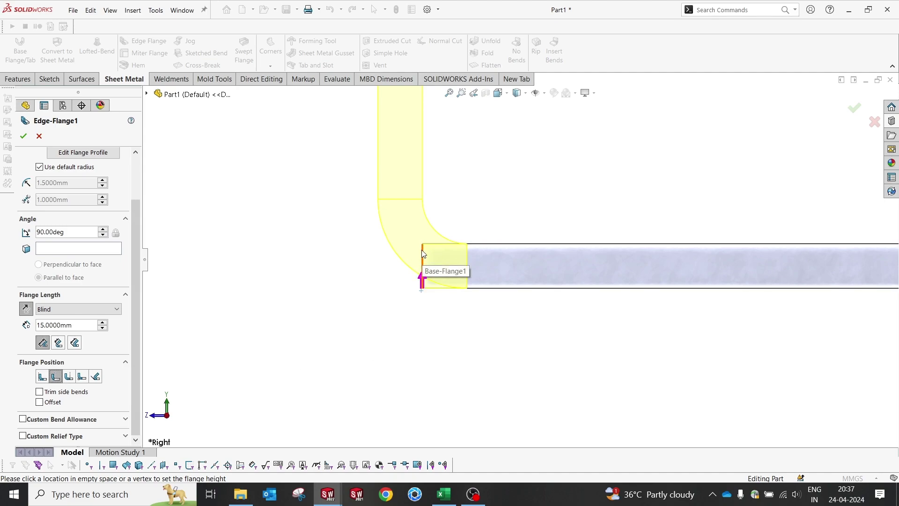
pyautogui.click(85, 382)
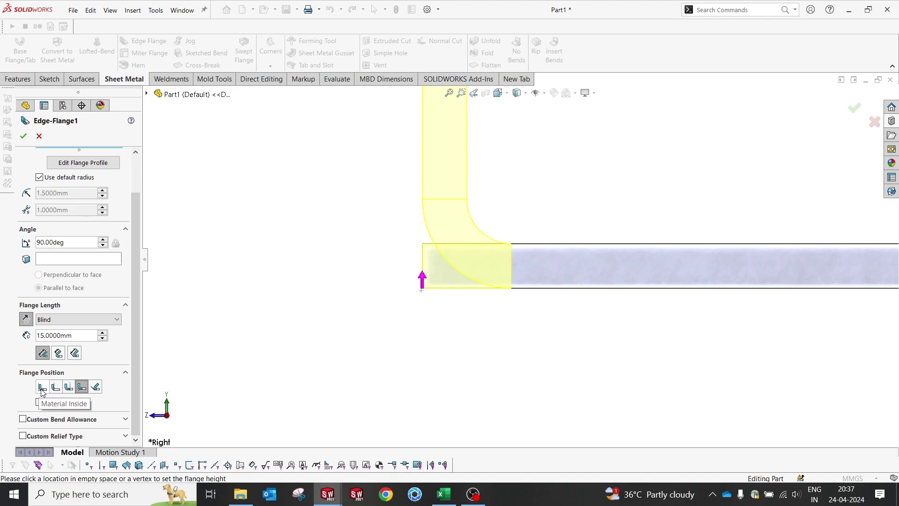
pyautogui.click(95, 387)
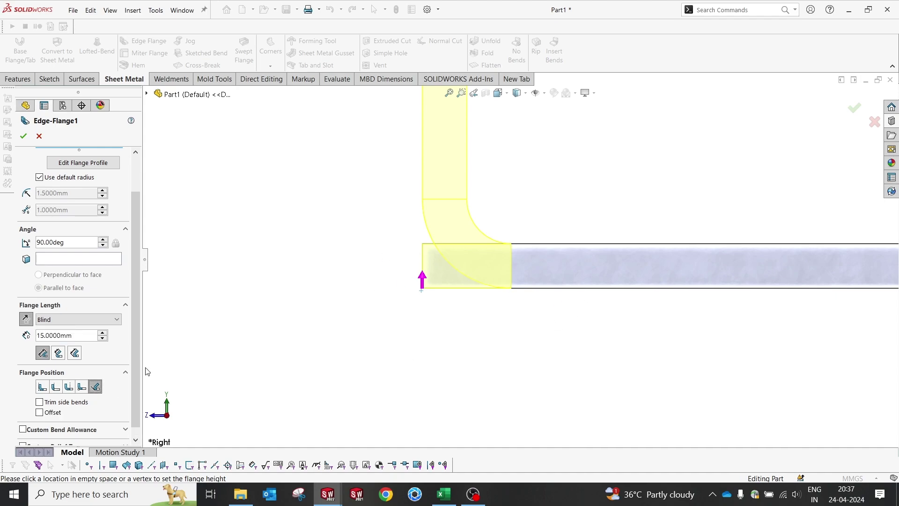
# Set the flange position to Material Inside and create the 15 mm edge flanges on the long sides.
pyautogui.click(43, 386)
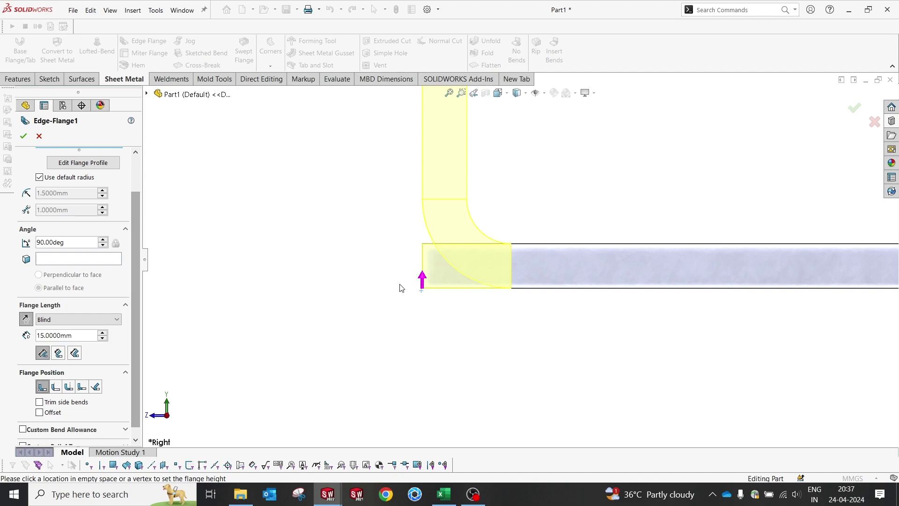
pyautogui.scroll(5, 588, 273)
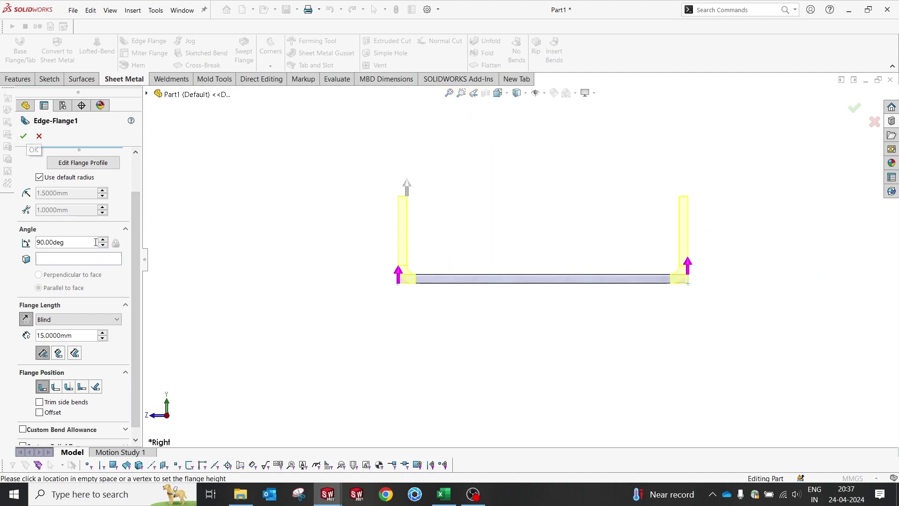
pyautogui.click(23, 136)
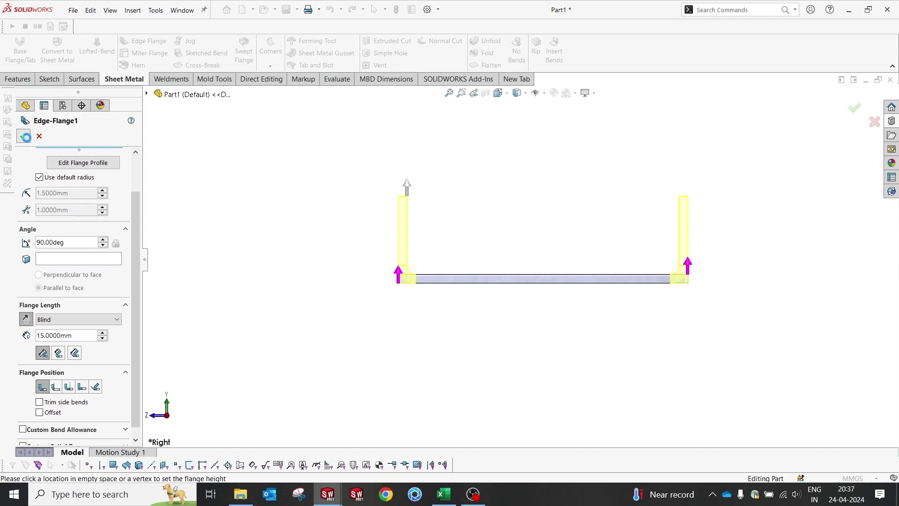
pyautogui.moveTo(526, 262); pyautogui.dragTo(566, 210, button='middle')
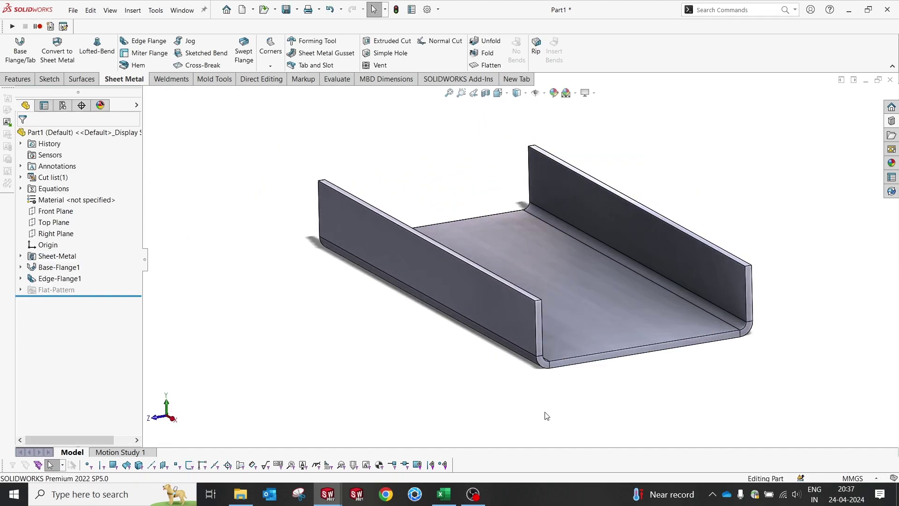
# Start an Edge Flange on both short end edges of the base plate, bending upward at 90 degrees.
pyautogui.moveTo(600, 348); pyautogui.dragTo(674, 373, button='middle')
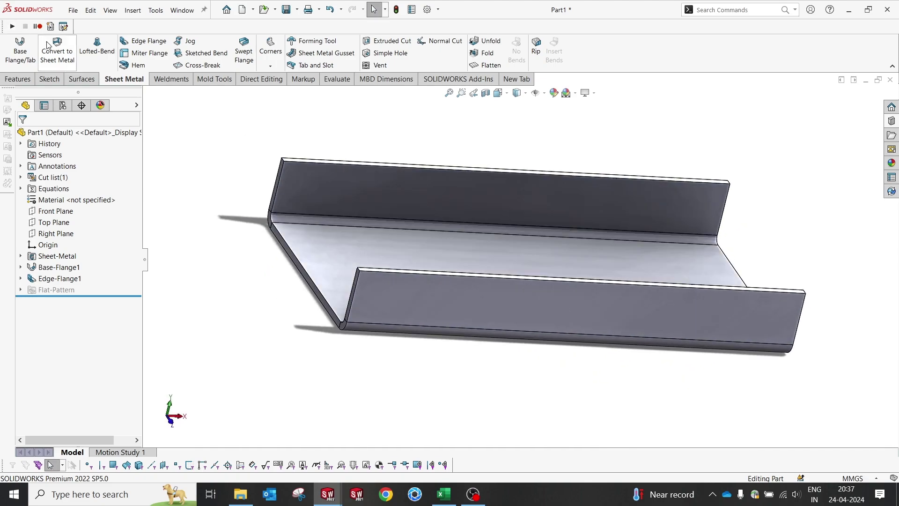
pyautogui.click(140, 40)
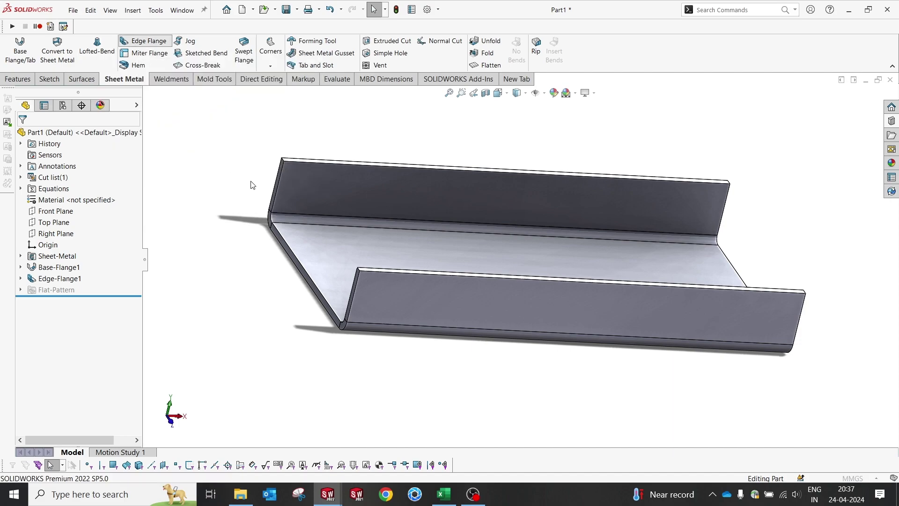
pyautogui.click(287, 254)
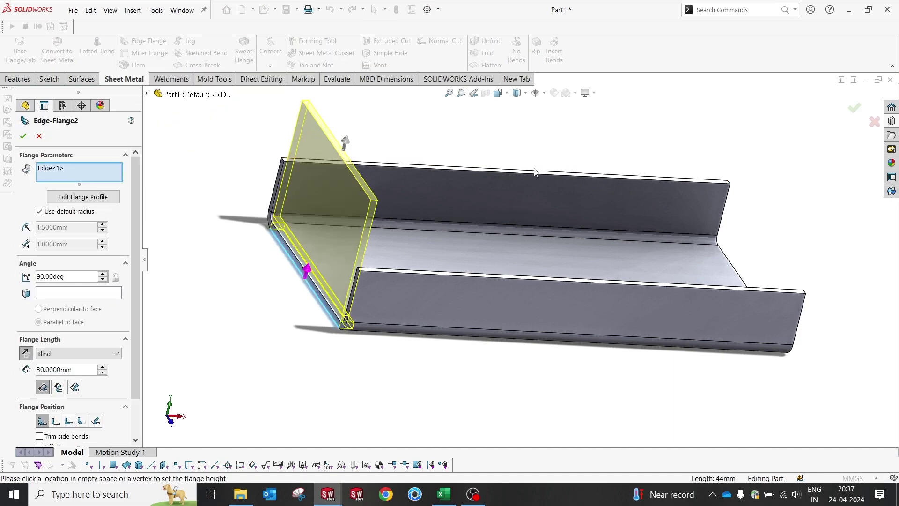
pyautogui.moveTo(534, 172); pyautogui.dragTo(485, 141, button='middle')
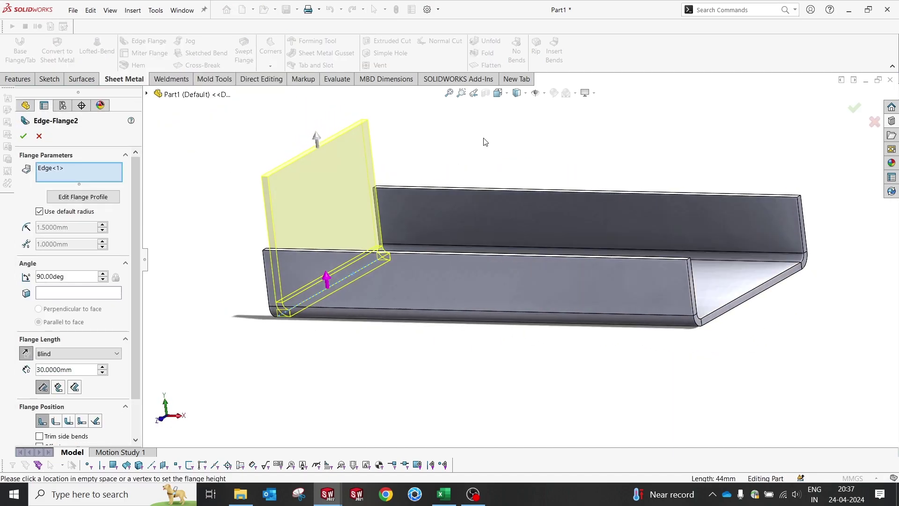
pyautogui.click(772, 290)
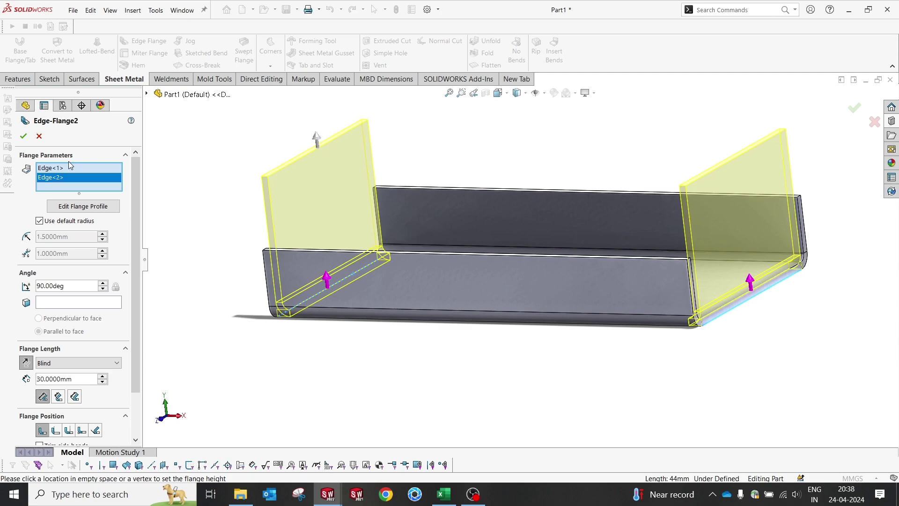
# Open the second end flange's profile for editing and sketch a corner rectangle about 13.4 mm high inside it.
pyautogui.click(77, 207)
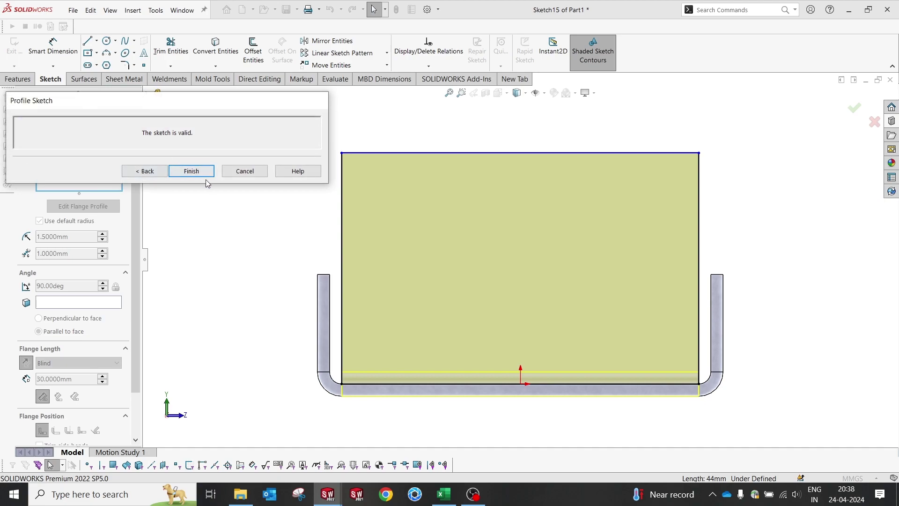
pyautogui.click(98, 53)
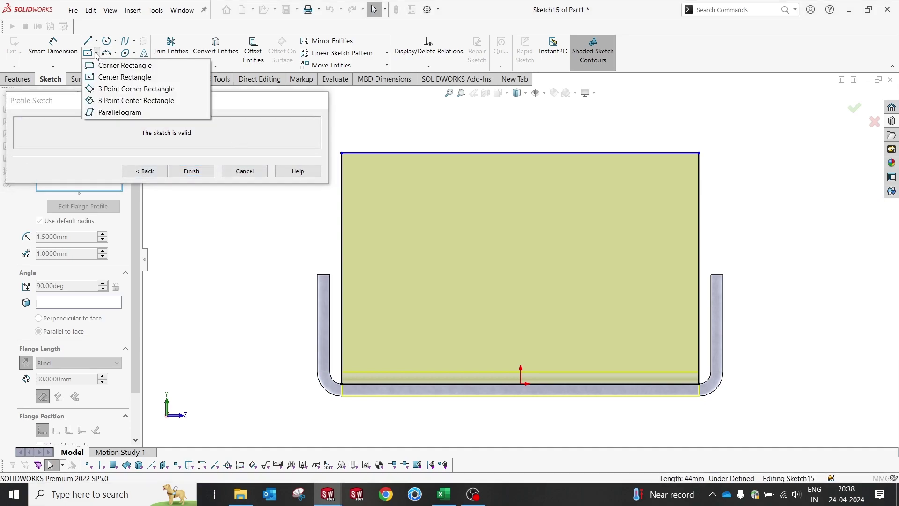
pyautogui.click(117, 61)
pyautogui.click(370, 201)
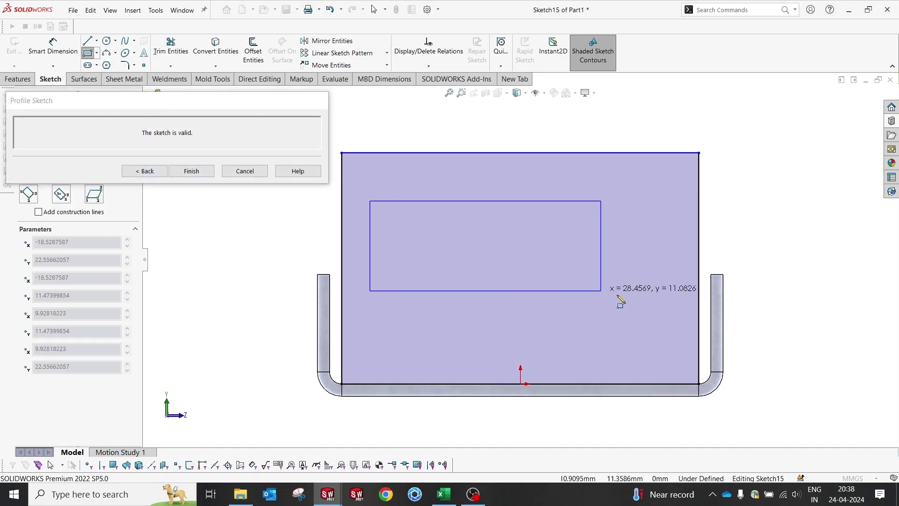
pyautogui.click(667, 309)
pyautogui.press('Escape')
# Dimension the inner rectangle's two vertical sides 5 mm from the adjacent sides of the flange profile.
pyautogui.press('d')
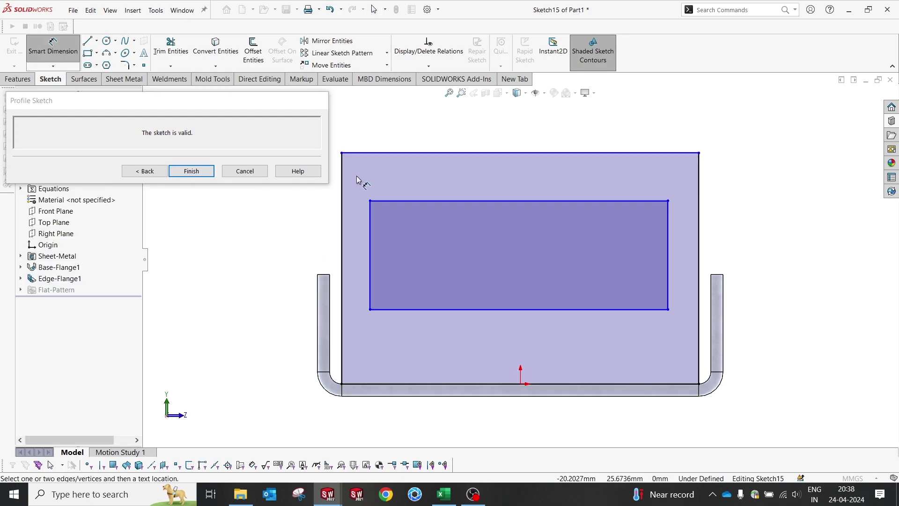
pyautogui.click(370, 230)
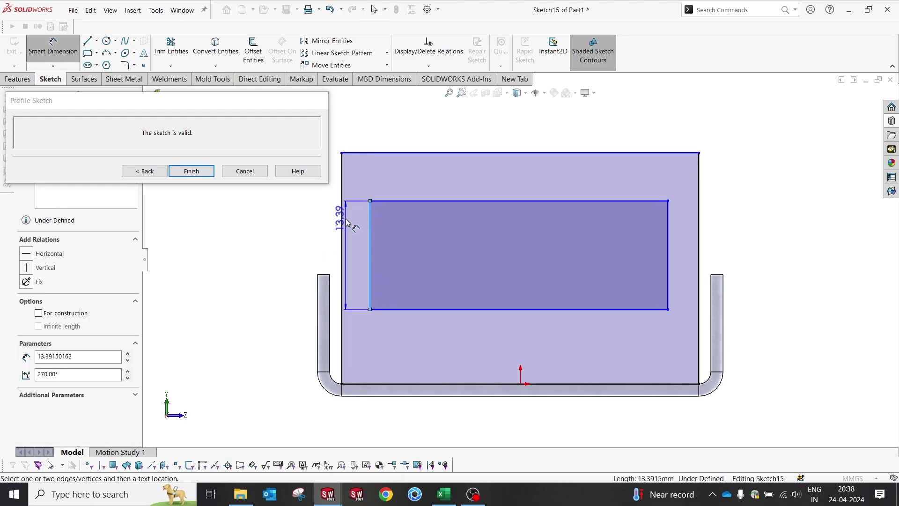
pyautogui.click(342, 243)
pyautogui.click(313, 248)
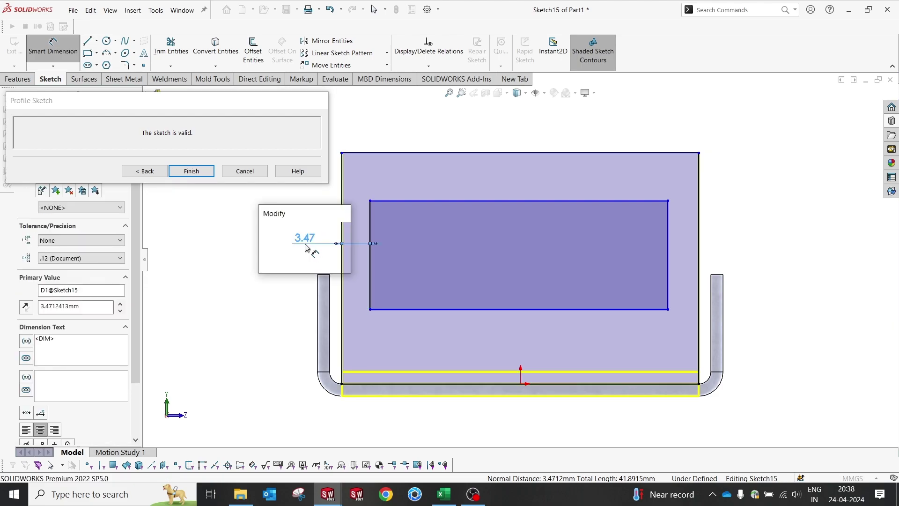
pyautogui.write('5')
pyautogui.press('Return')
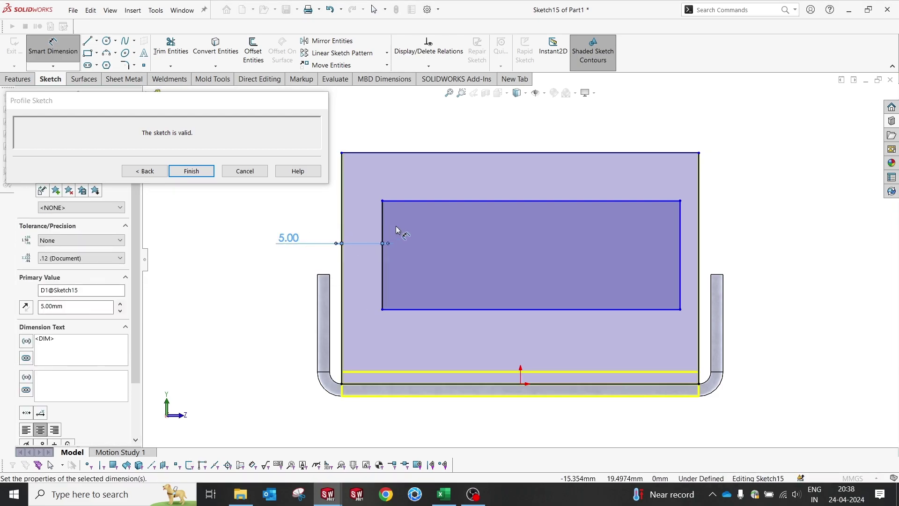
pyautogui.click(680, 229)
pyautogui.click(699, 234)
pyautogui.click(749, 237)
pyautogui.write('5')
pyautogui.press('Return')
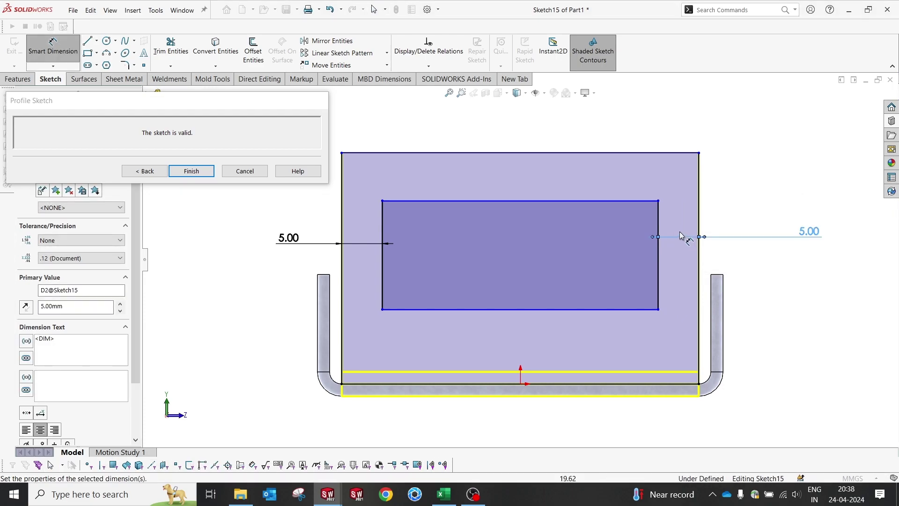
# Set the inner rectangle's height to 20 mm and move it down inside the flange profile.
pyautogui.click(665, 220)
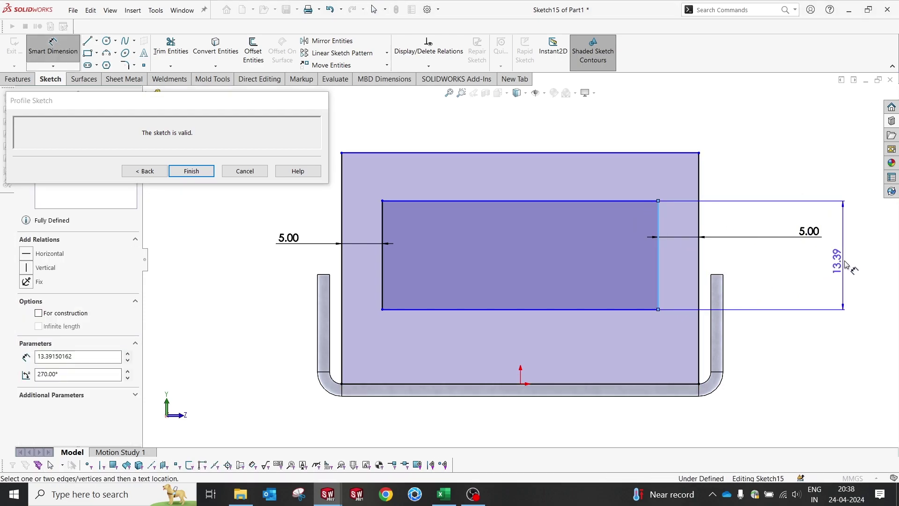
pyautogui.click(847, 261)
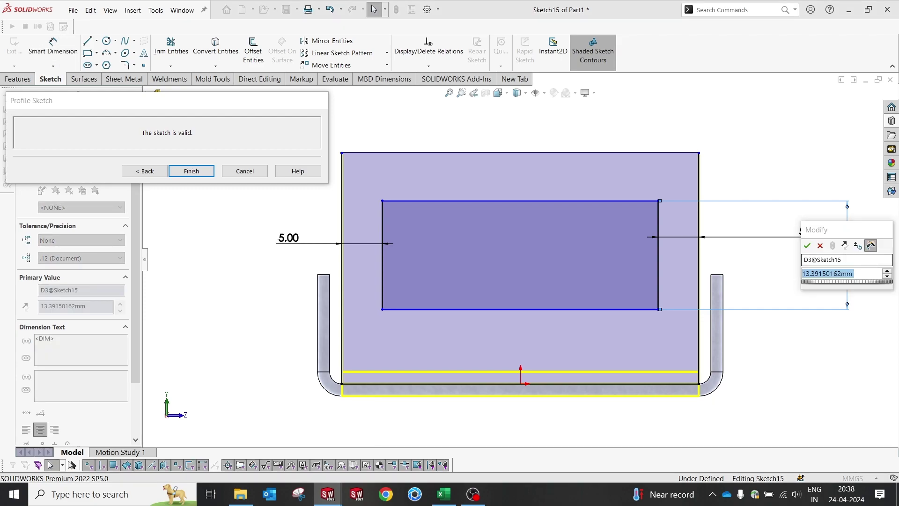
pyautogui.write('20.00mm')
pyautogui.press('Return')
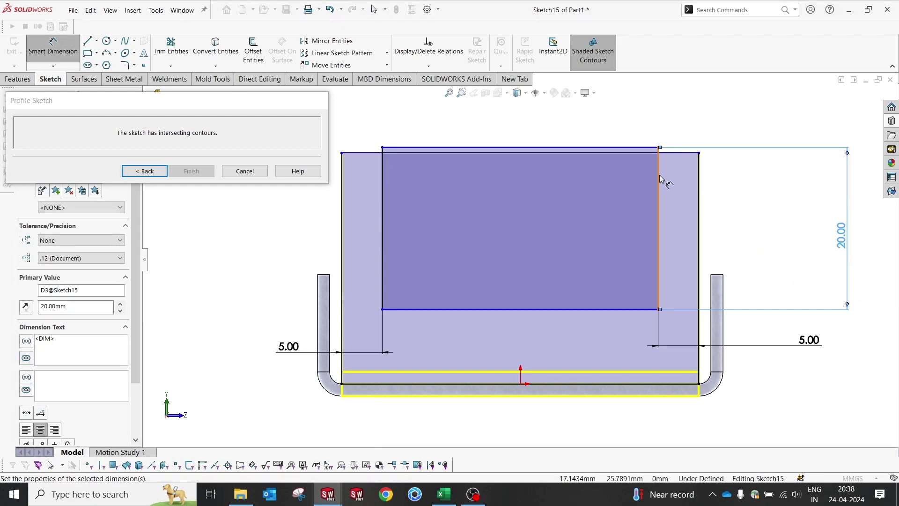
pyautogui.press('Escape')
pyautogui.moveTo(608, 147); pyautogui.dragTo(613, 180)
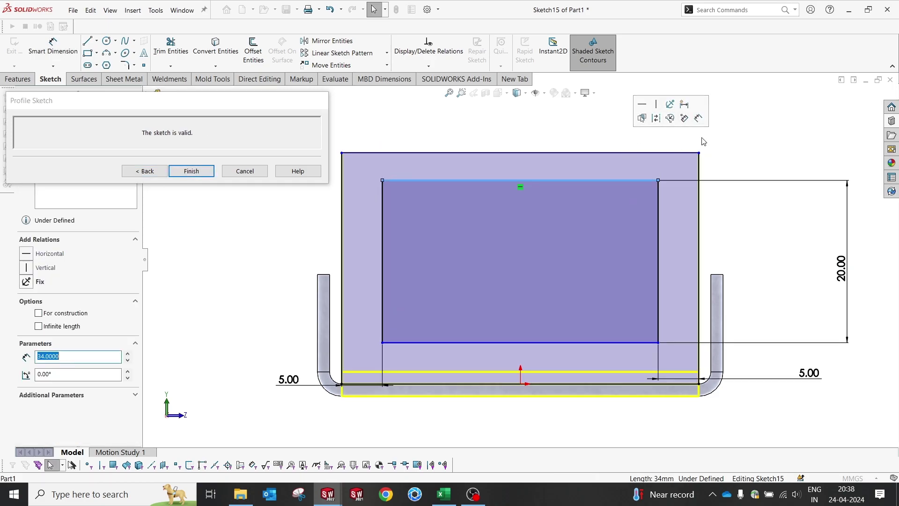
# Dimension the inner rectangle's upper edge 10 mm below the flange profile's upper edge.
pyautogui.press('d')
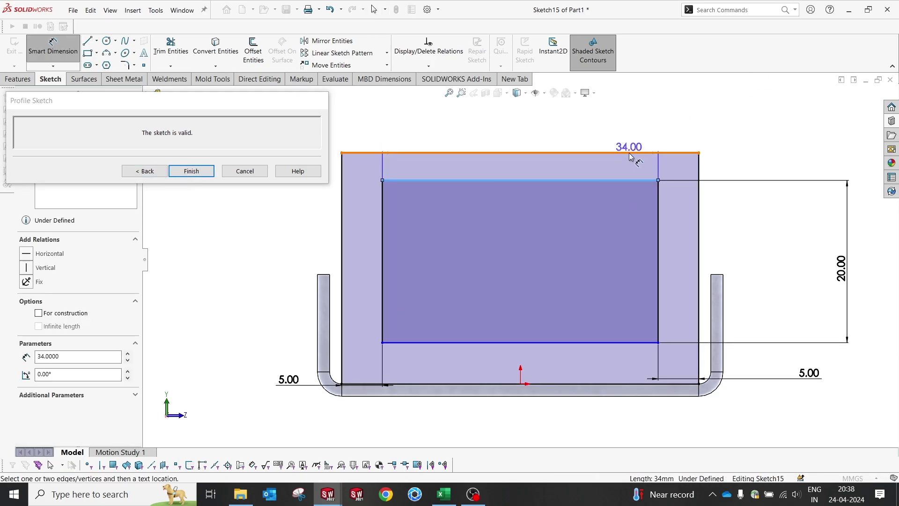
pyautogui.click(630, 154)
pyautogui.click(651, 180)
pyautogui.click(707, 120)
pyautogui.write('10')
pyautogui.press('Return')
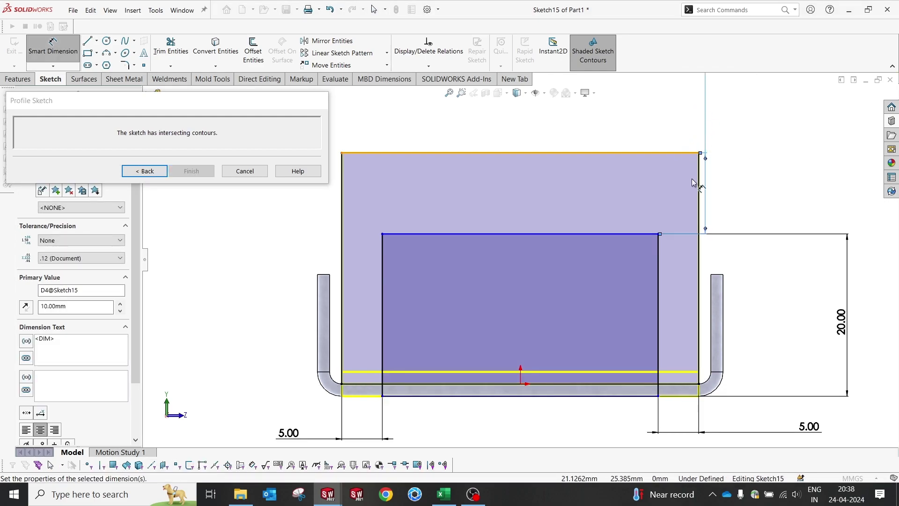
# Set the flange profile's height to 45 mm and finish the profile sketch.
pyautogui.click(342, 281)
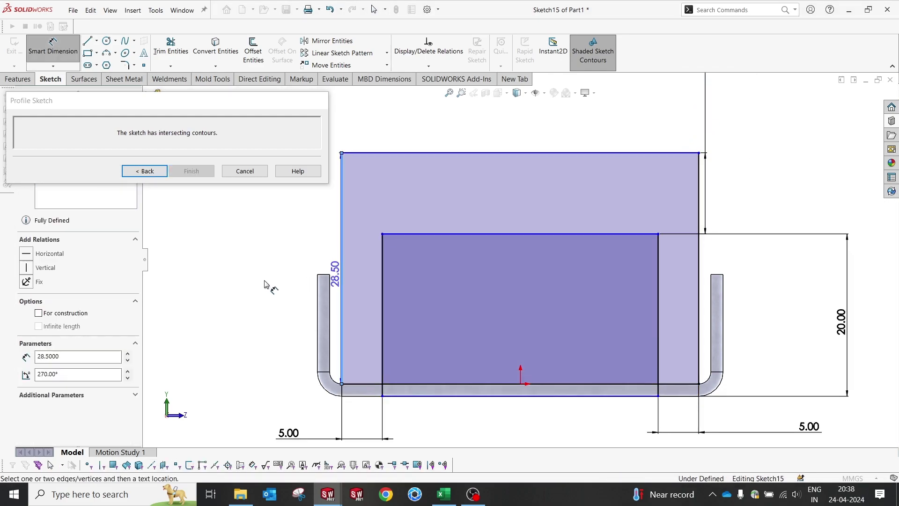
pyautogui.click(255, 274)
pyautogui.write('45')
pyautogui.press('Return')
pyautogui.press('f')
pyautogui.moveTo(398, 262); pyautogui.dragTo(363, 251, button='middle')
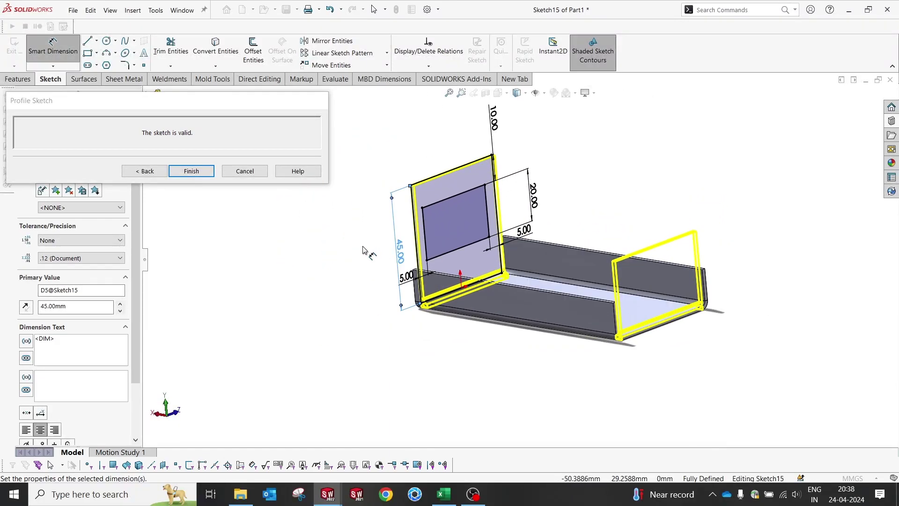
pyautogui.click(207, 172)
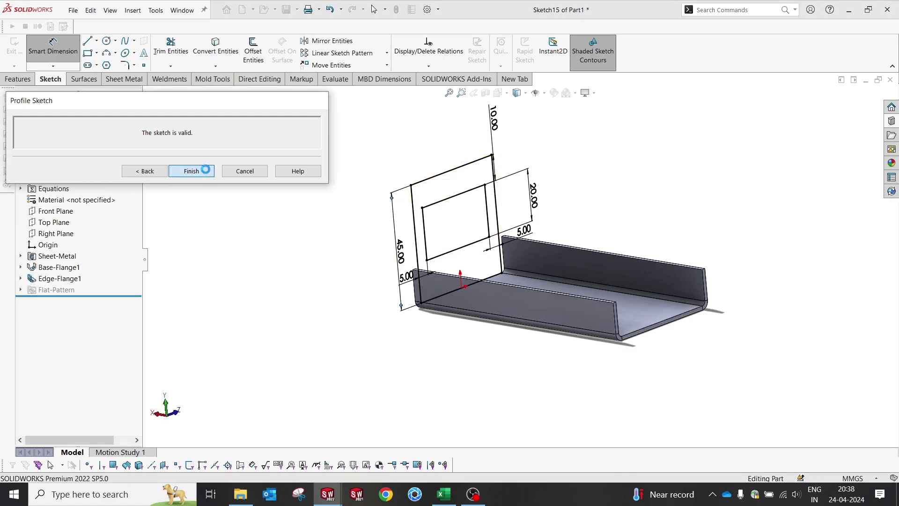
pyautogui.click(45, 290)
pyautogui.click(60, 256)
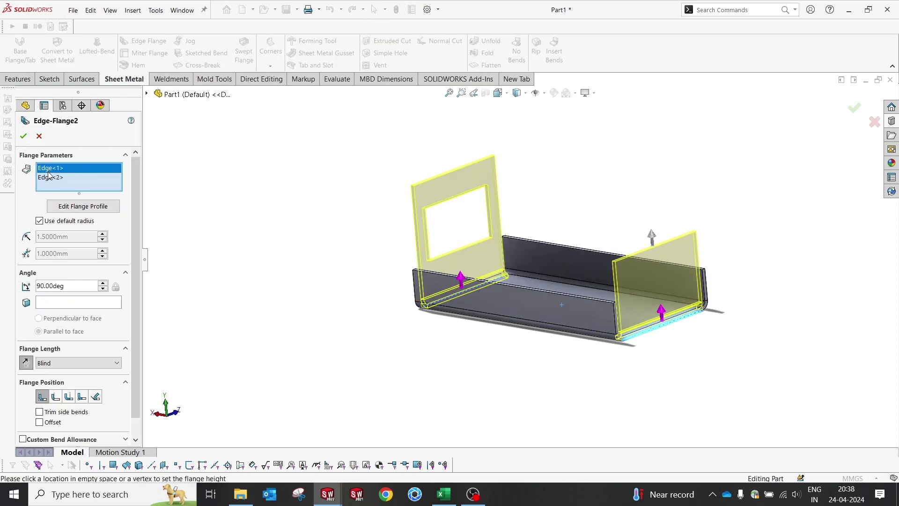
pyautogui.click(51, 178)
pyautogui.rightClick(51, 179)
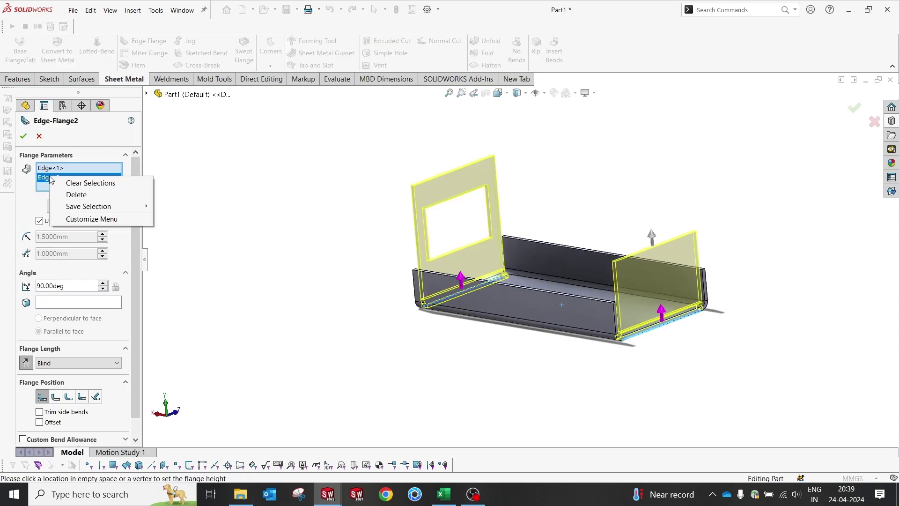
pyautogui.press('Escape')
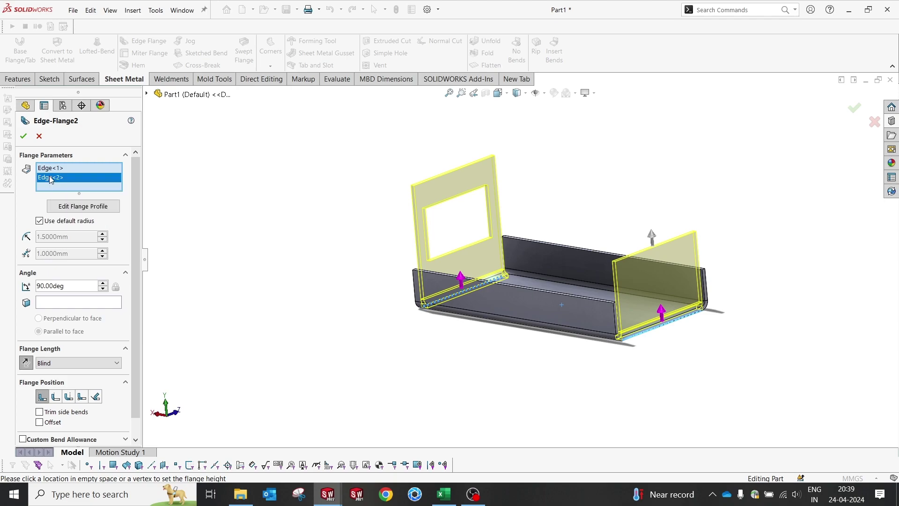
pyautogui.press('alt')
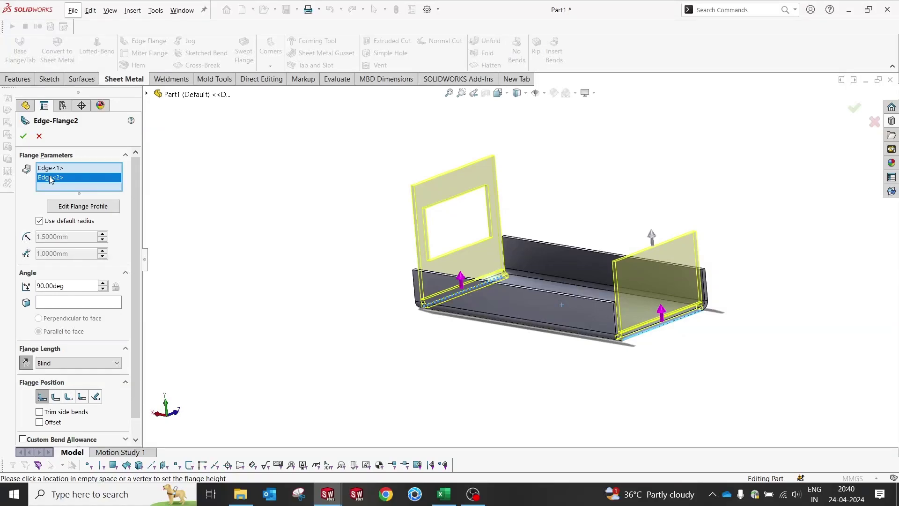
pyautogui.rightClick(50, 179)
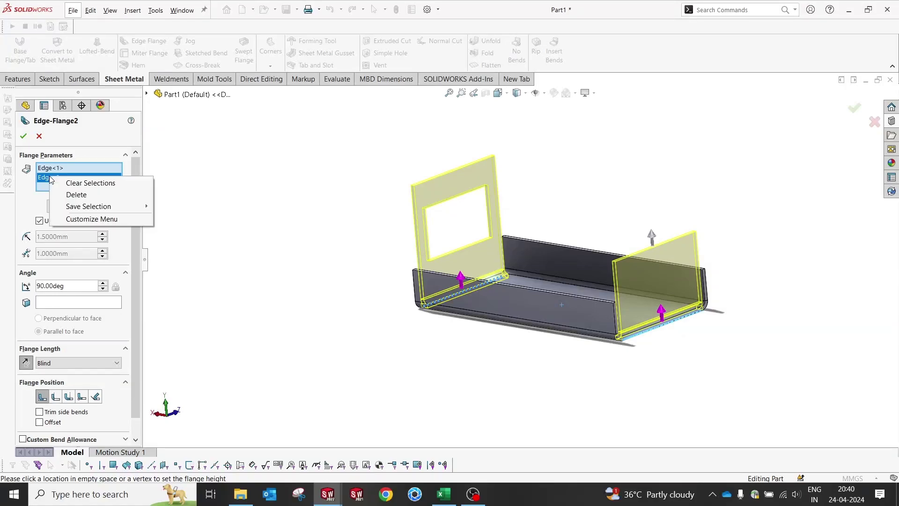
pyautogui.click(79, 195)
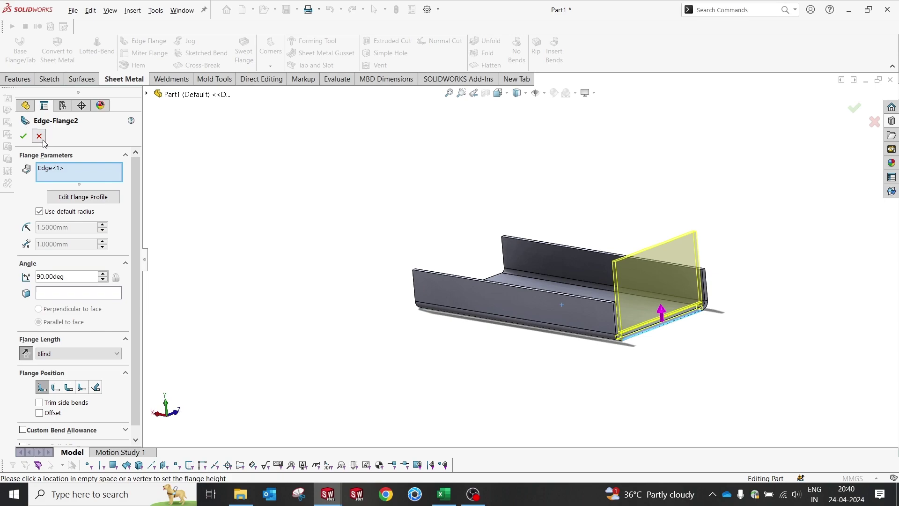
pyautogui.click(23, 136)
# Remove the plain end flange's edge from the second edge flange feature, keeping only the windowed flange.
pyautogui.click(20, 290)
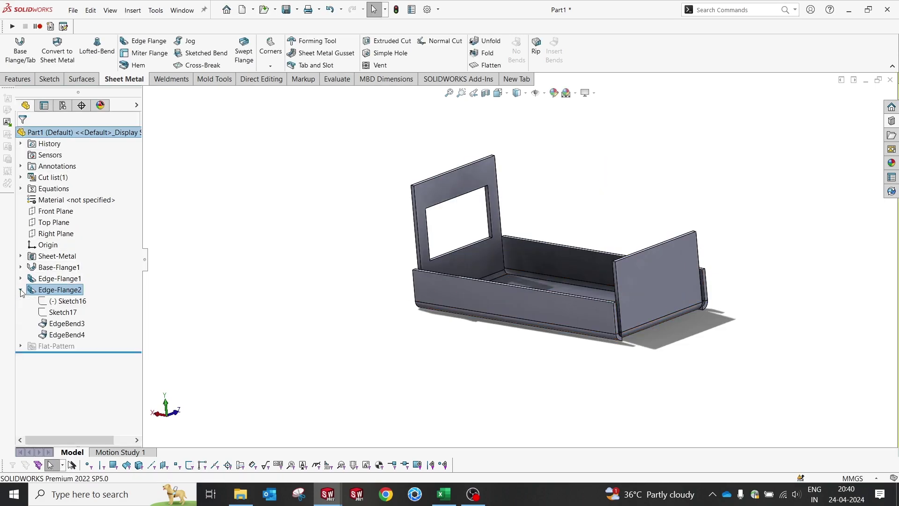
pyautogui.rightClick(59, 291)
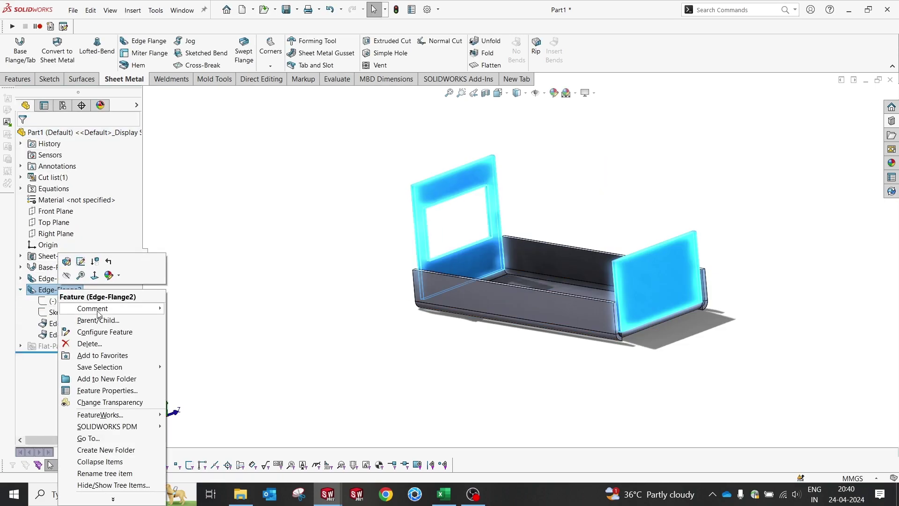
pyautogui.click(66, 261)
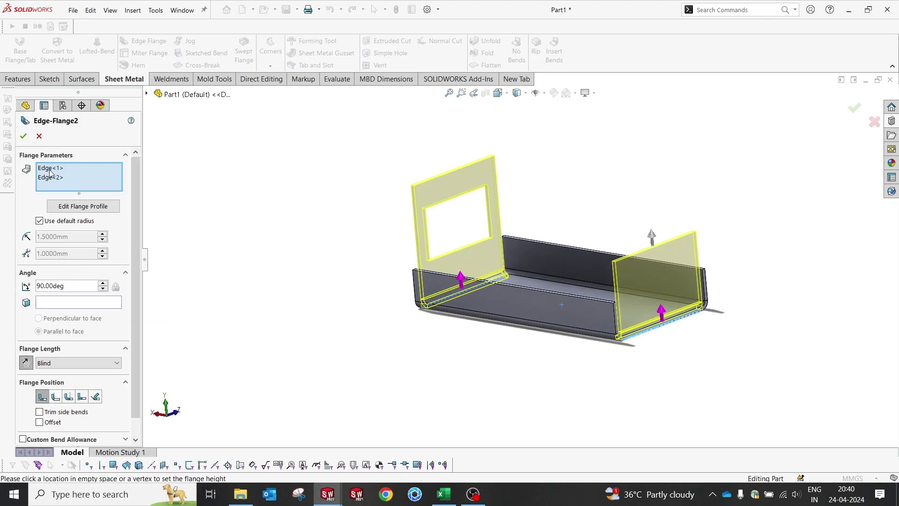
pyautogui.click(51, 173)
pyautogui.rightClick(51, 172)
pyautogui.click(75, 186)
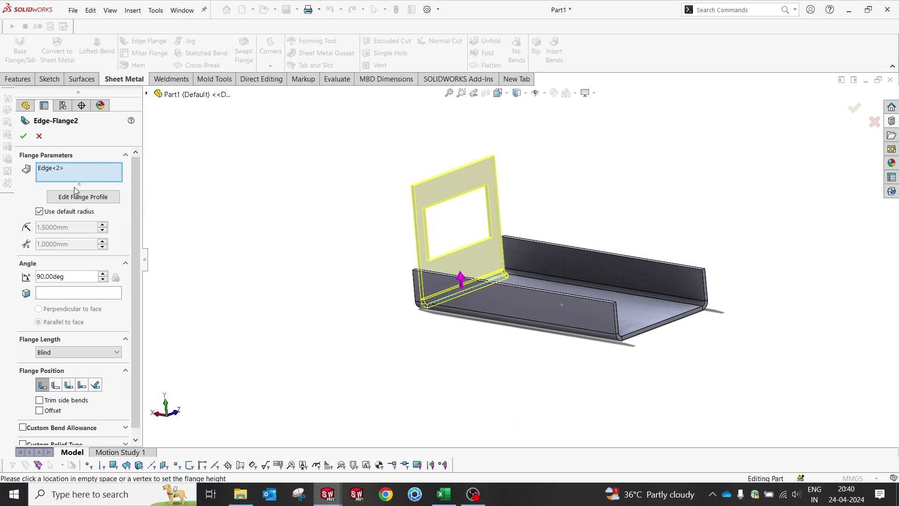
pyautogui.click(23, 136)
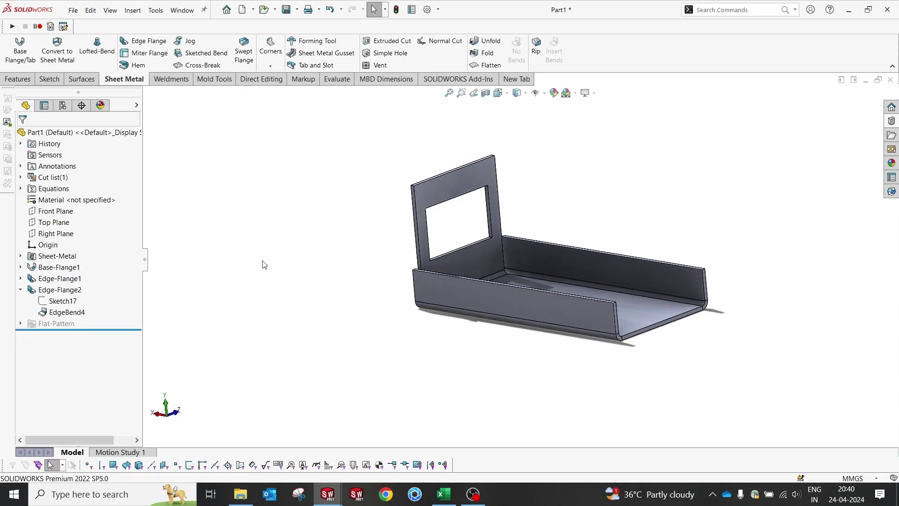
# Chamfer the two upper corners of the windowed end flange with a 5 mm distance at 45 degrees.
pyautogui.scroll(-5, 358, 117)
pyautogui.click(272, 79)
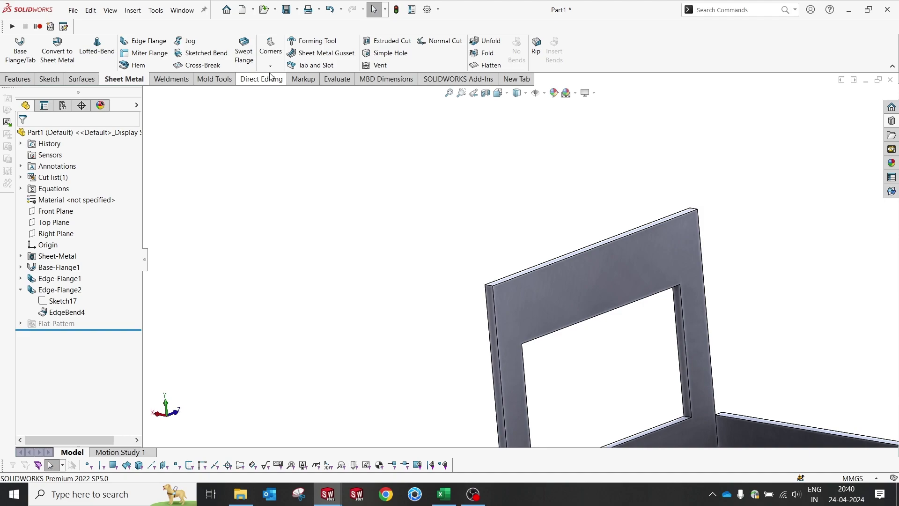
pyautogui.click(18, 79)
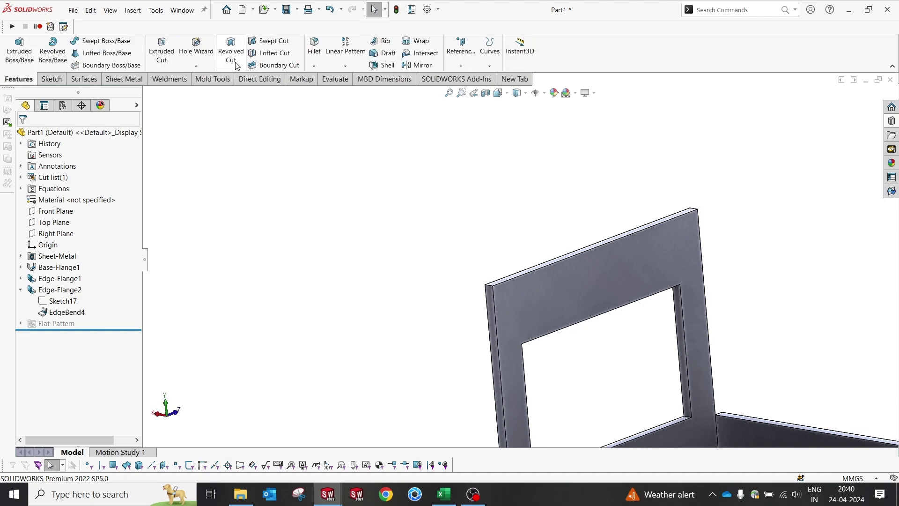
pyautogui.click(311, 67)
pyautogui.click(331, 90)
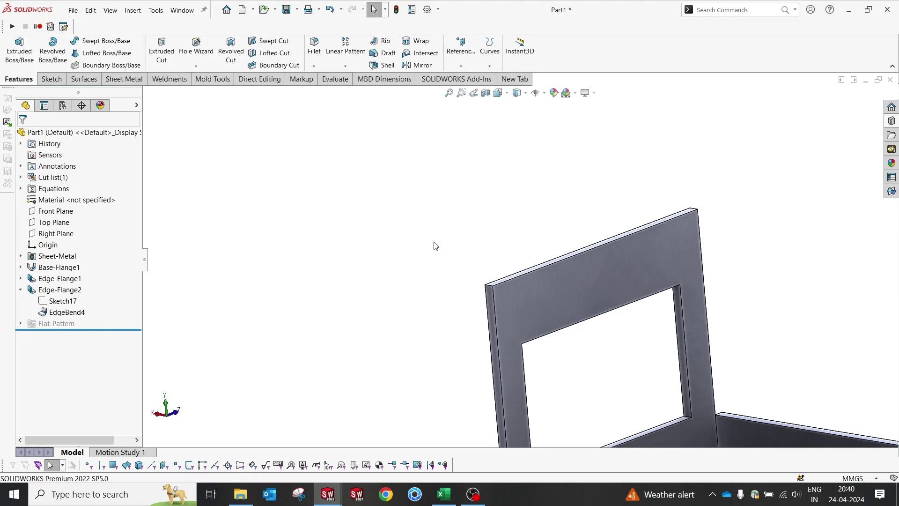
pyautogui.click(490, 286)
pyautogui.scroll(-4, 484, 283)
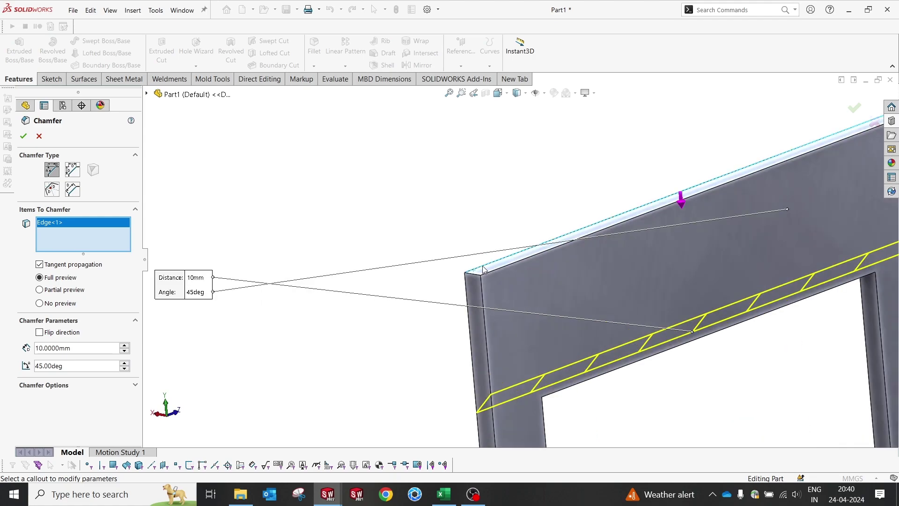
pyautogui.click(481, 283)
pyautogui.click(474, 280)
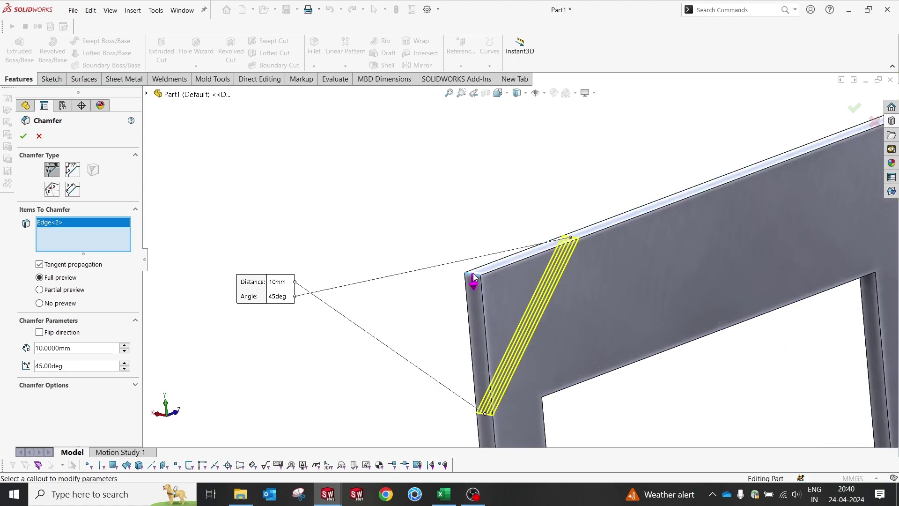
pyautogui.scroll(3, 474, 280)
pyautogui.moveTo(496, 274); pyautogui.dragTo(566, 269, button='middle')
pyautogui.scroll(-4, 693, 202)
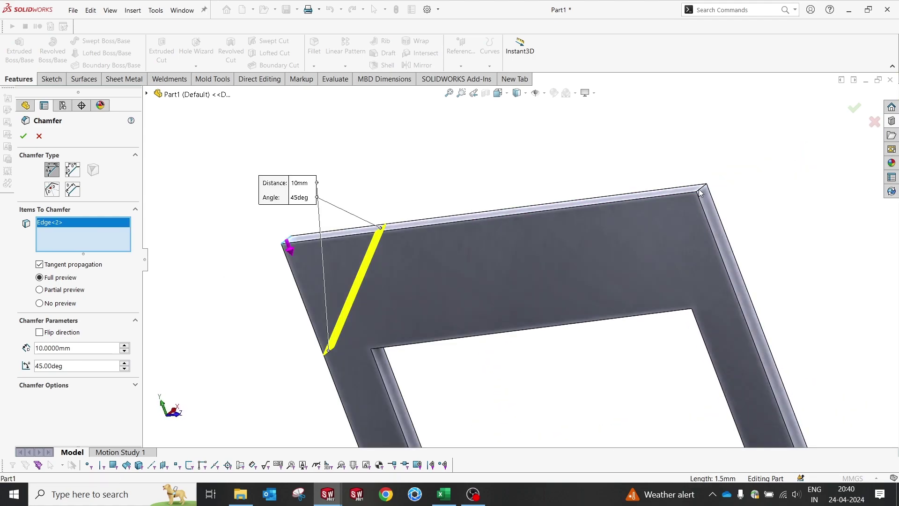
pyautogui.click(701, 192)
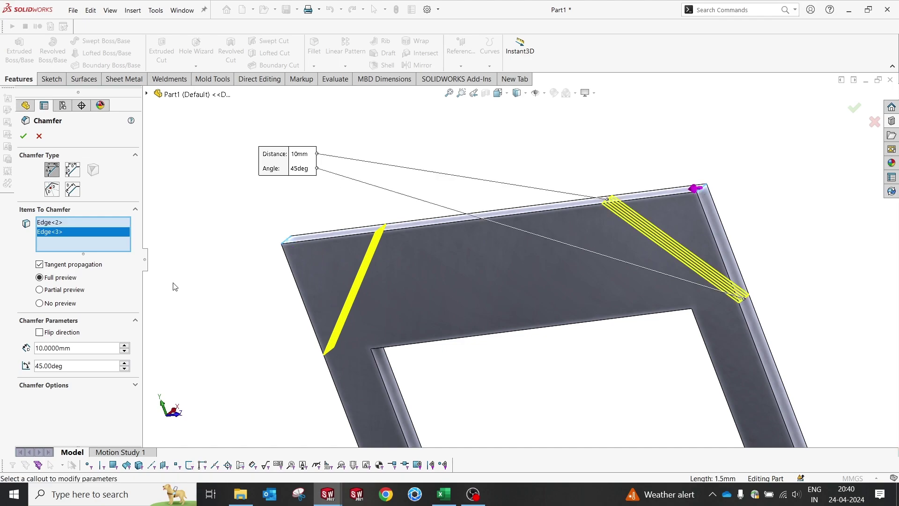
pyautogui.click(70, 353)
pyautogui.write('5')
pyautogui.press('Return')
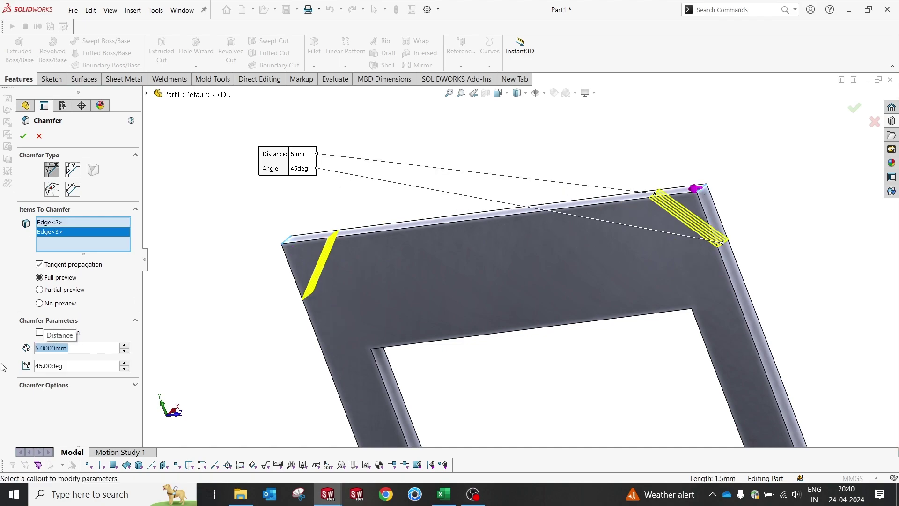
pyautogui.click(23, 136)
pyautogui.moveTo(353, 141); pyautogui.dragTo(630, 357, button='middle')
pyautogui.scroll(3, 522, 273)
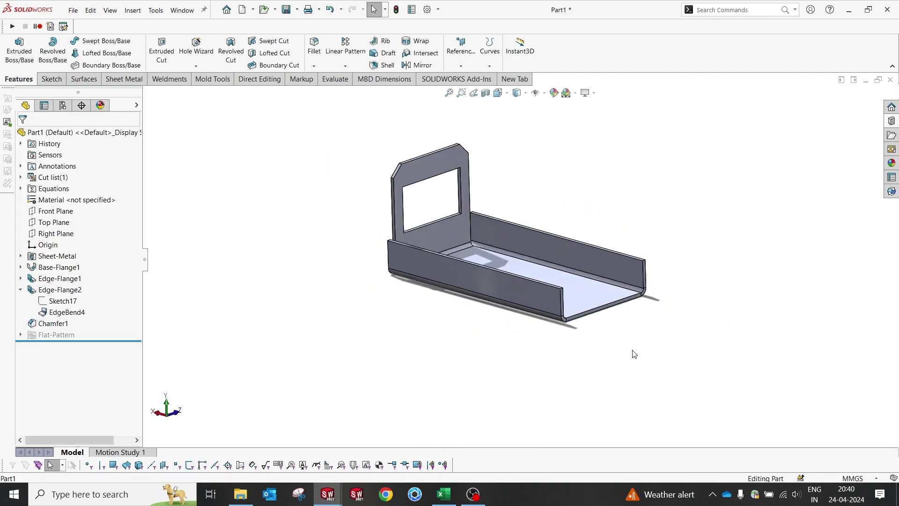
pyautogui.scroll(-6, 507, 201)
pyautogui.press('f')
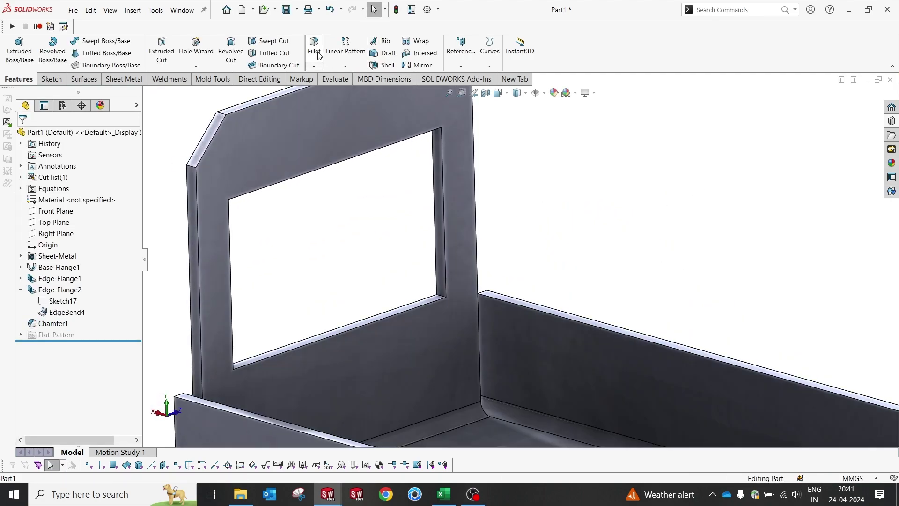
pyautogui.moveTo(408, 150); pyautogui.dragTo(431, 144, button='middle')
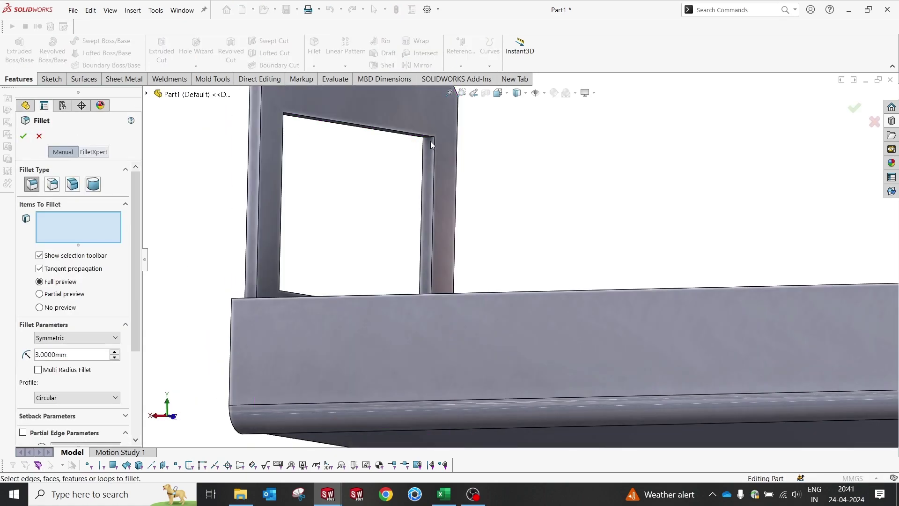
pyautogui.click(23, 136)
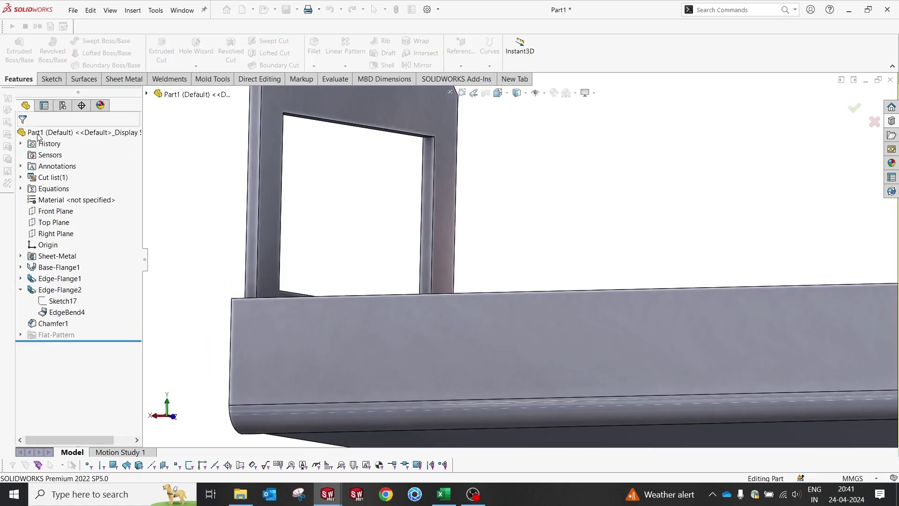
pyautogui.scroll(5, 568, 173)
pyautogui.moveTo(480, 212); pyautogui.dragTo(480, 212, button='middle')
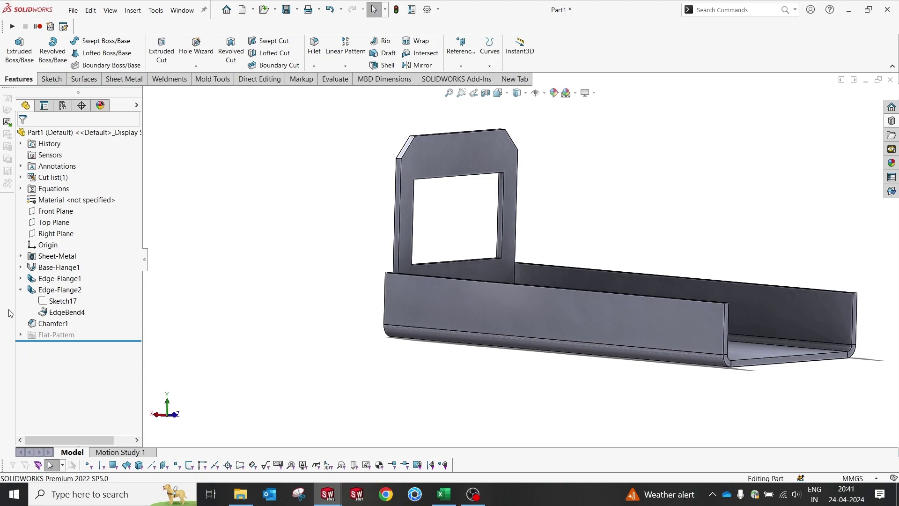
# Mirror the windowed end flange feature across the Right Plane to the opposite end of the base.
pyautogui.click(21, 290)
pyautogui.hotkey('ctrl', '7')
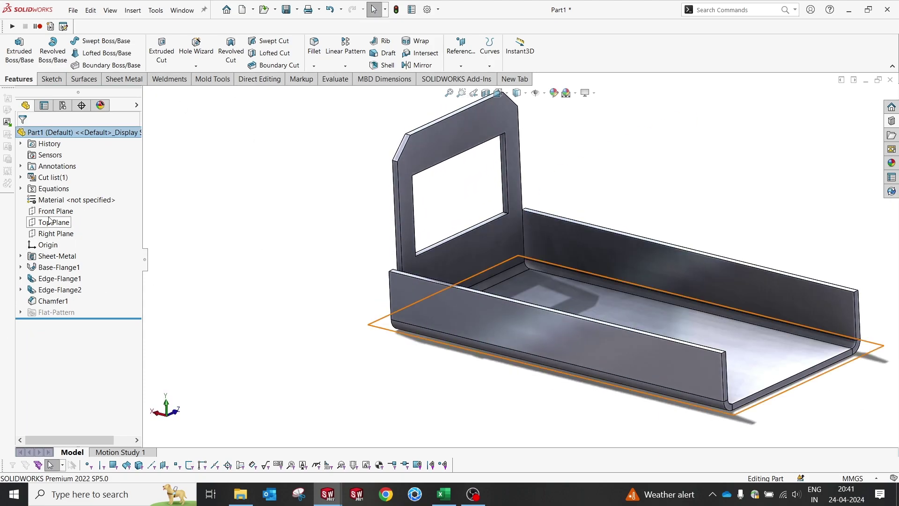
pyautogui.click(57, 234)
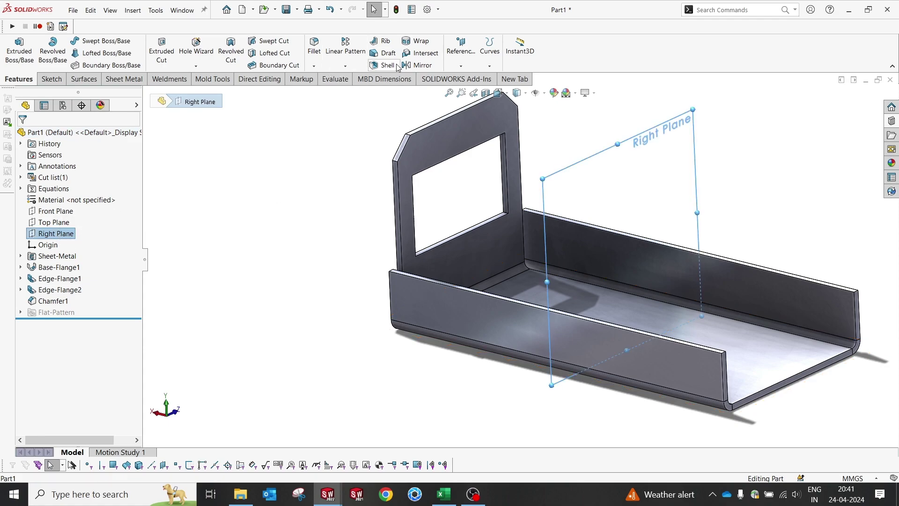
pyautogui.click(419, 65)
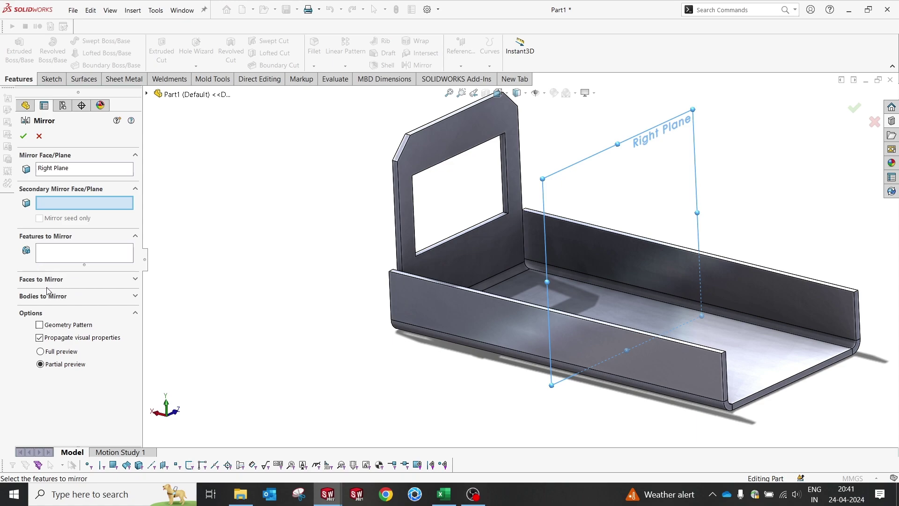
pyautogui.click(40, 262)
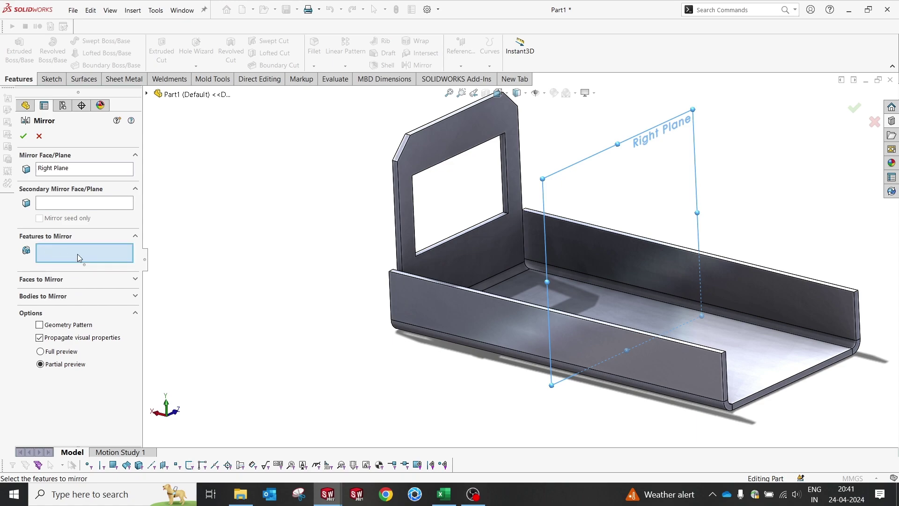
pyautogui.click(493, 230)
pyautogui.click(29, 137)
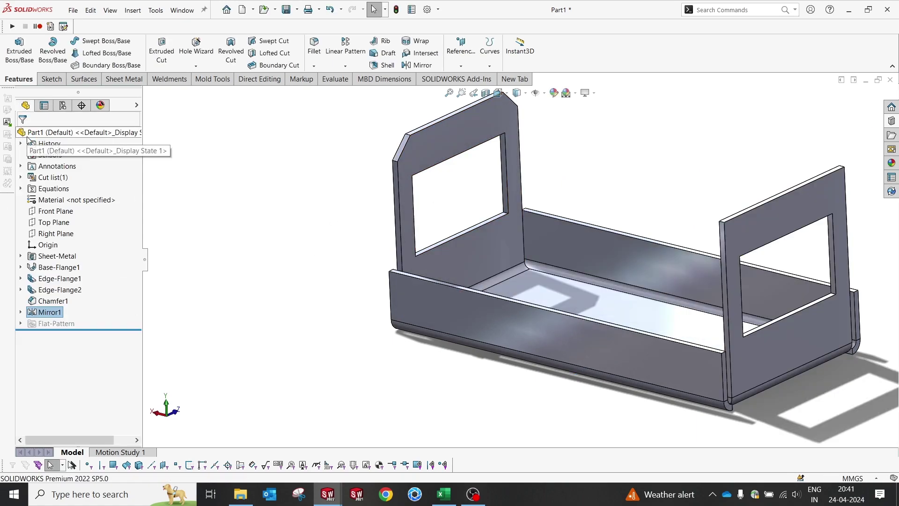
# Change the windowed end flange feature to the Bend Outside flange position with a custom relief type enabled.
pyautogui.moveTo(559, 232); pyautogui.dragTo(455, 231, button='middle')
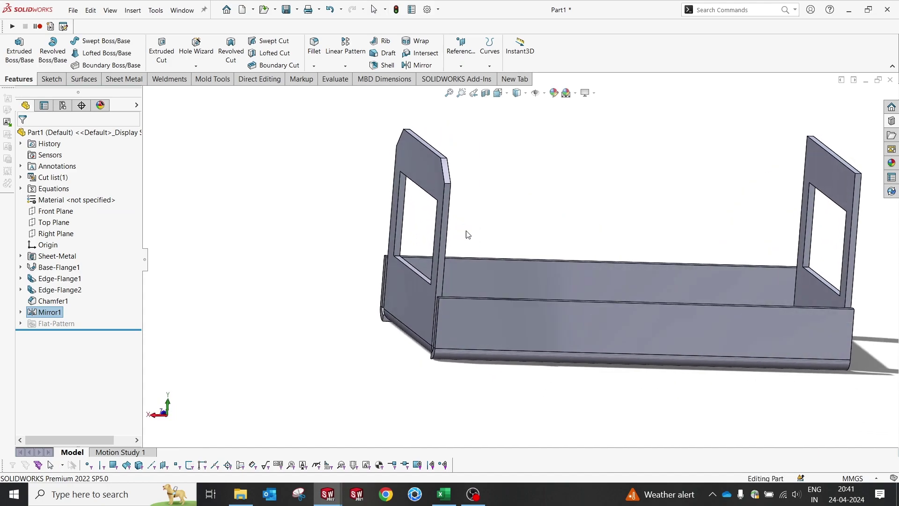
pyautogui.scroll(-6, 430, 276)
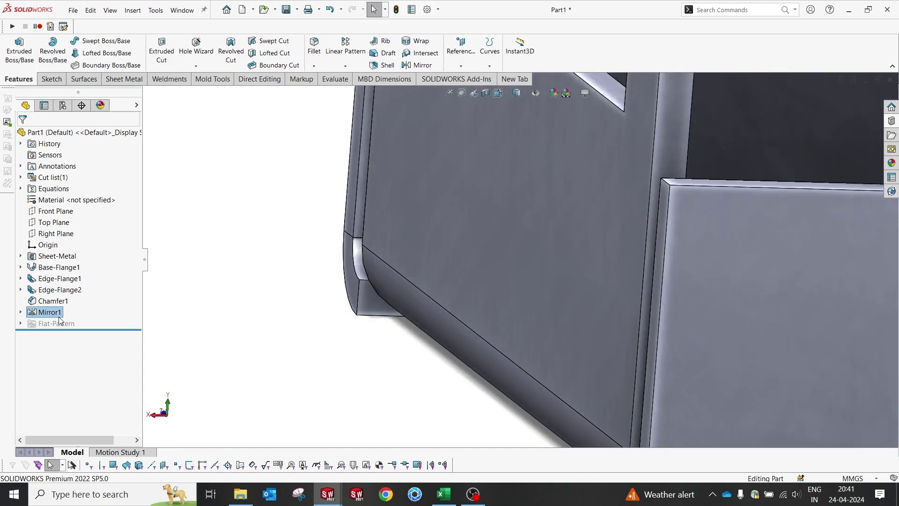
pyautogui.click(57, 278)
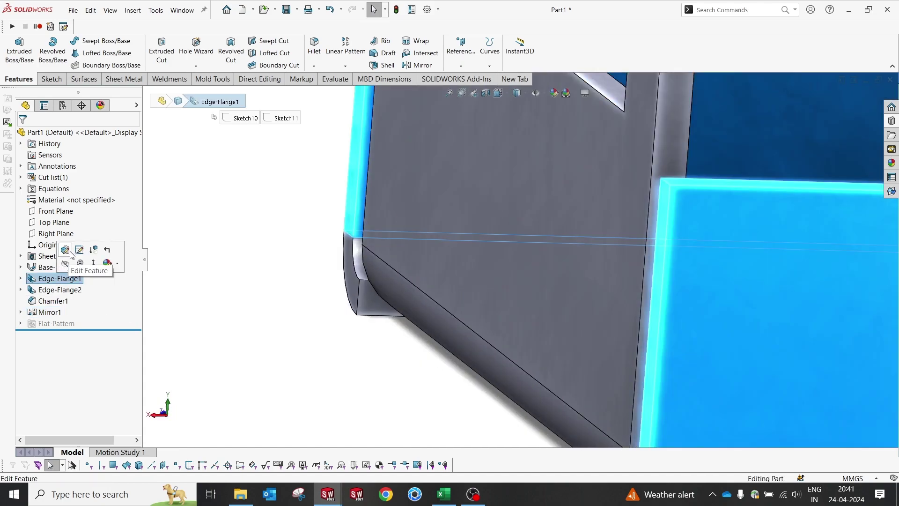
pyautogui.click(55, 290)
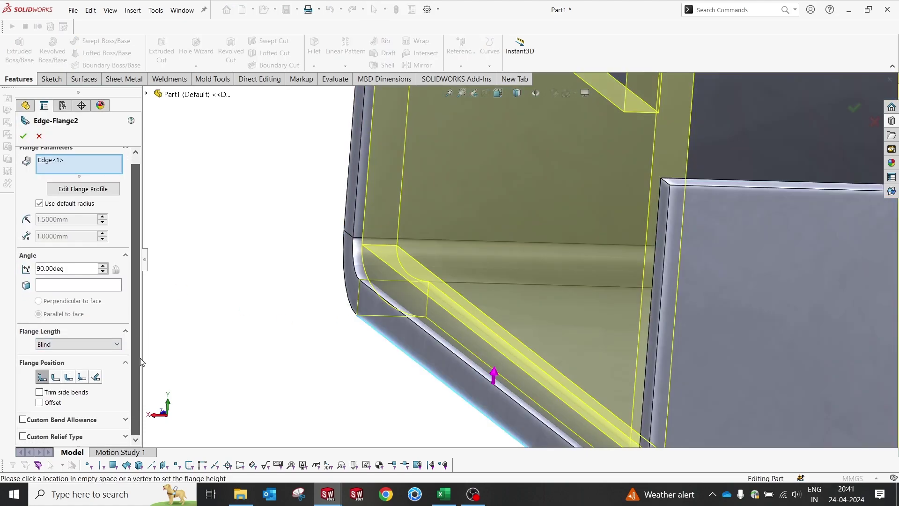
pyautogui.click(72, 437)
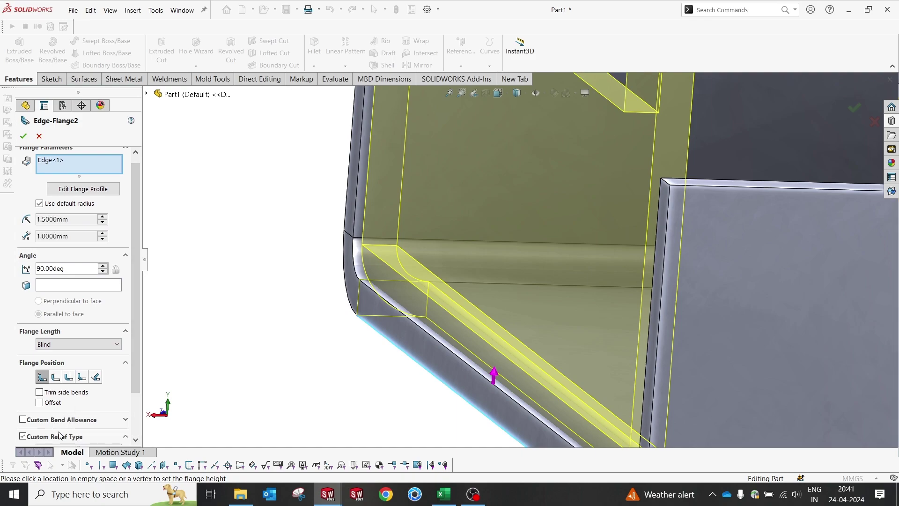
pyautogui.click(57, 378)
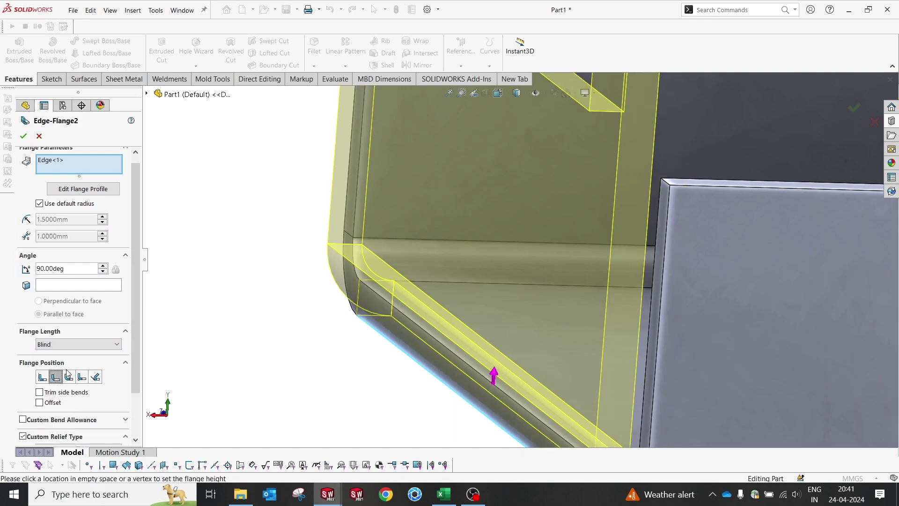
pyautogui.click(69, 377)
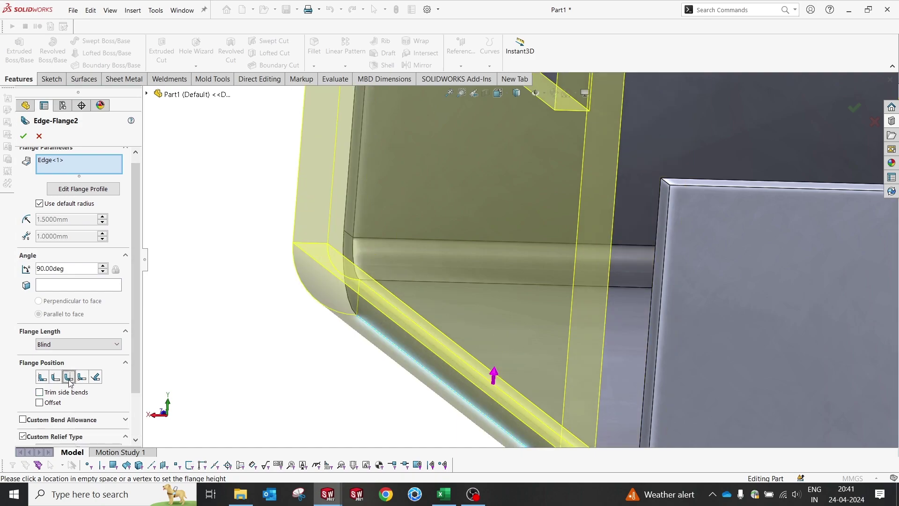
pyautogui.click(23, 136)
pyautogui.moveTo(409, 248); pyautogui.dragTo(492, 307, button='middle')
pyautogui.scroll(5, 617, 271)
pyautogui.moveTo(617, 271)
pyautogui.mouseDown(button='middle')
pyautogui.moveTo(655, 278)
pyautogui.moveTo(630, 280)
pyautogui.mouseUp(button='middle')
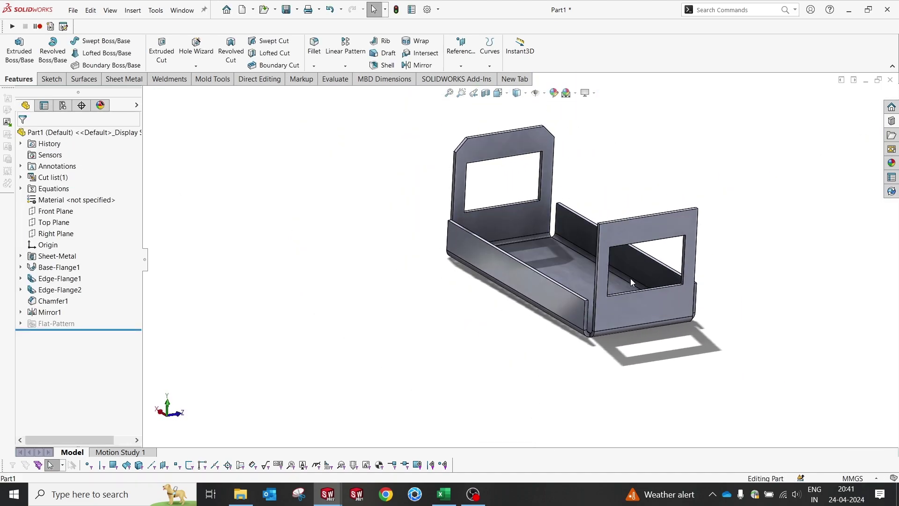
# Add the corner chamfer to the features mirrored across the Right Plane, and dismiss the save reminder.
pyautogui.click(48, 312)
pyautogui.click(59, 283)
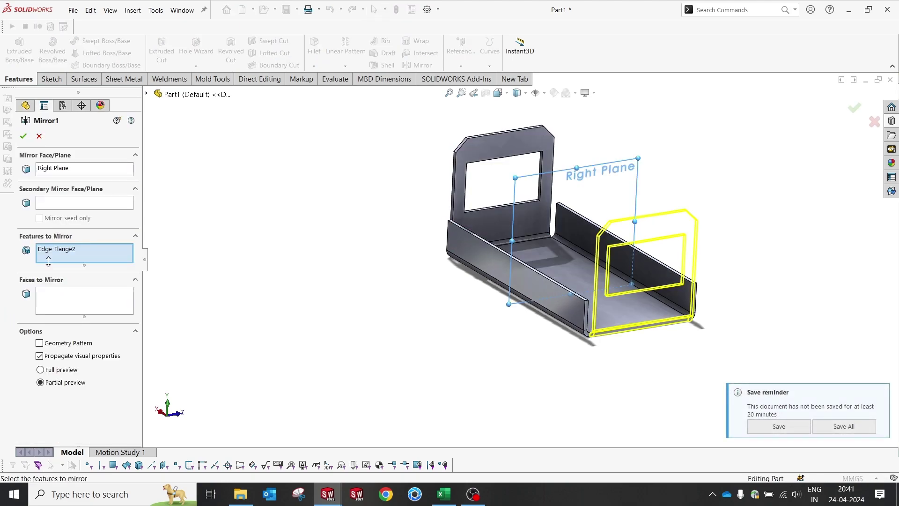
pyautogui.scroll(-8, 435, 132)
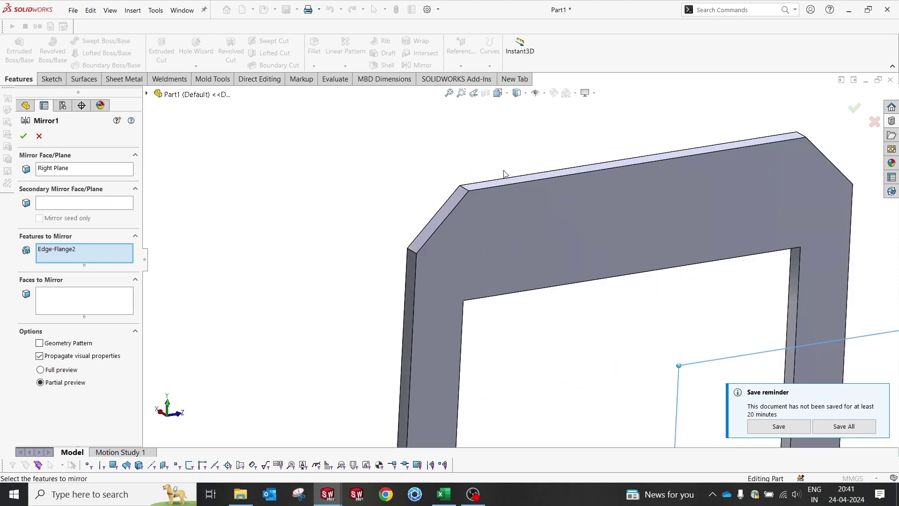
pyautogui.click(442, 218)
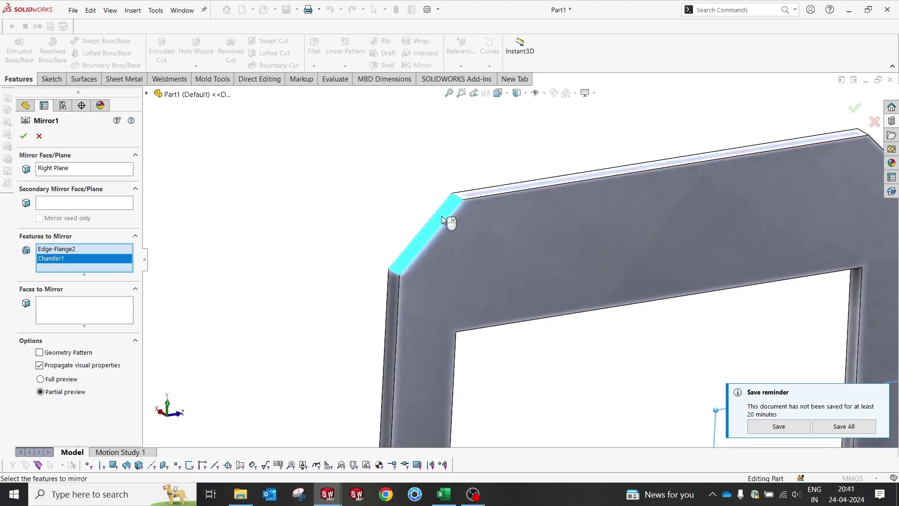
pyautogui.click(23, 136)
pyautogui.scroll(5, 713, 353)
pyautogui.scroll(2, 713, 353)
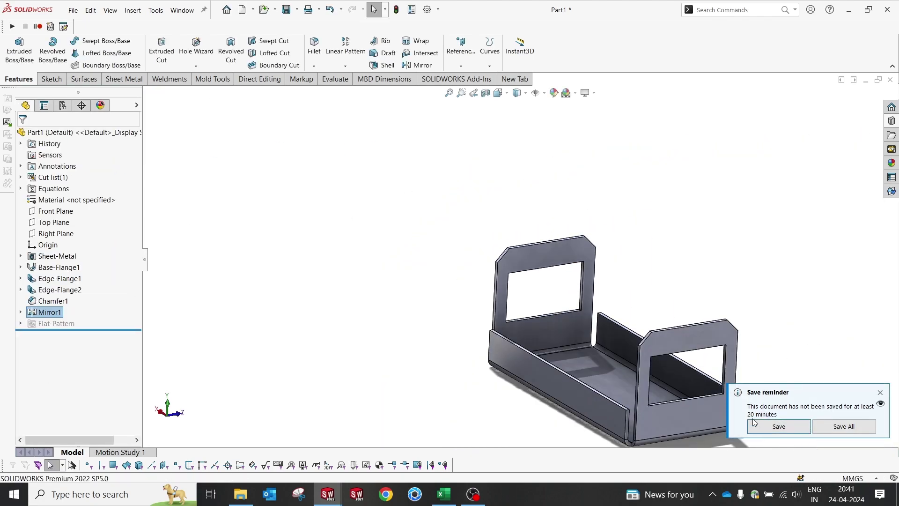
pyautogui.click(880, 392)
pyautogui.moveTo(799, 373)
pyautogui.mouseDown(button='middle')
pyautogui.moveTo(797, 328)
pyautogui.moveTo(793, 381)
pyautogui.mouseUp(button='middle')
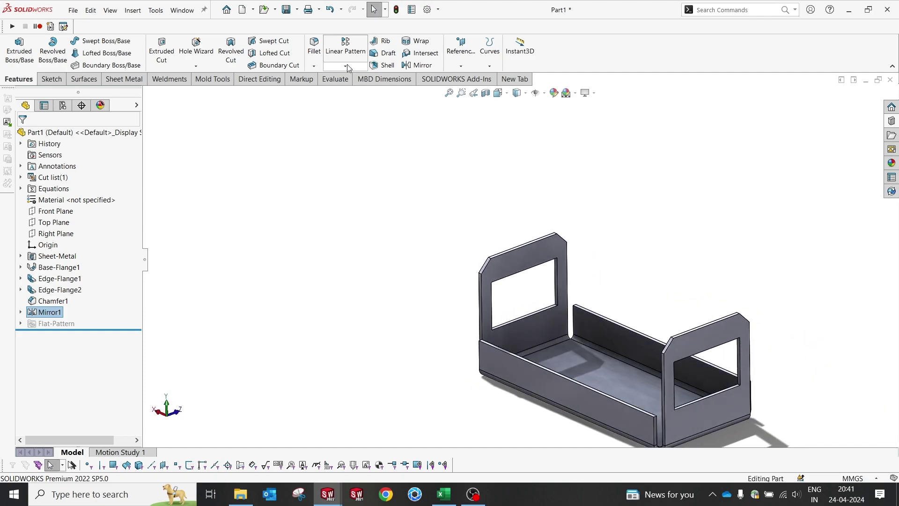
# Create a butt closed corner with a 0.1 mm gap by extending the end flange's side face to match the adjacent side flange.
pyautogui.click(123, 79)
pyautogui.scroll(-3, 617, 393)
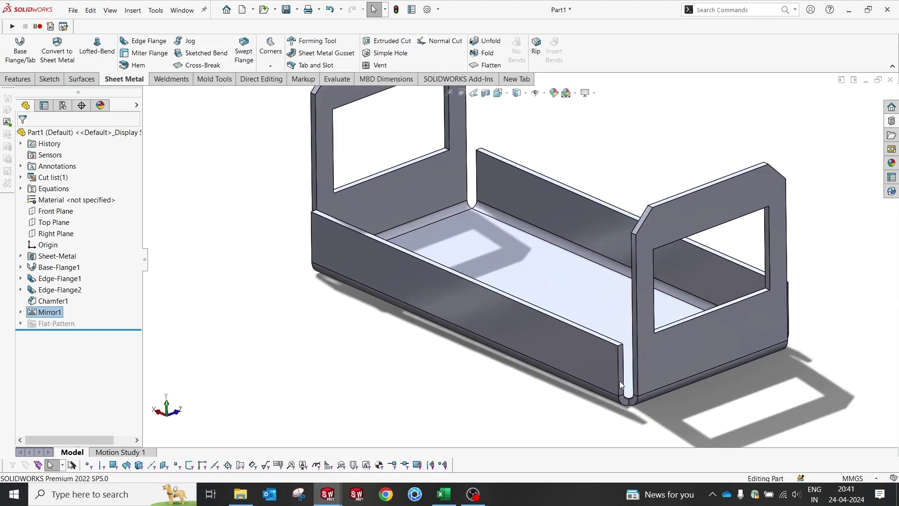
pyautogui.scroll(-5, 620, 392)
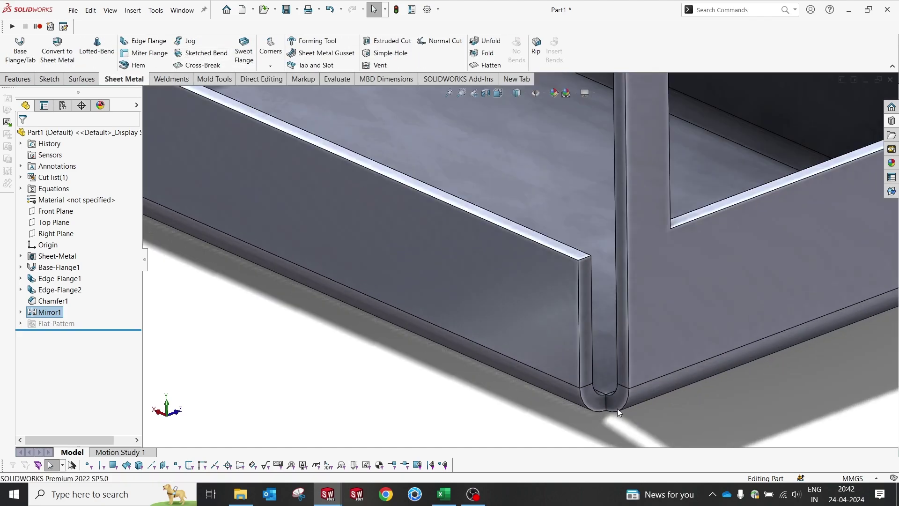
pyautogui.press('f')
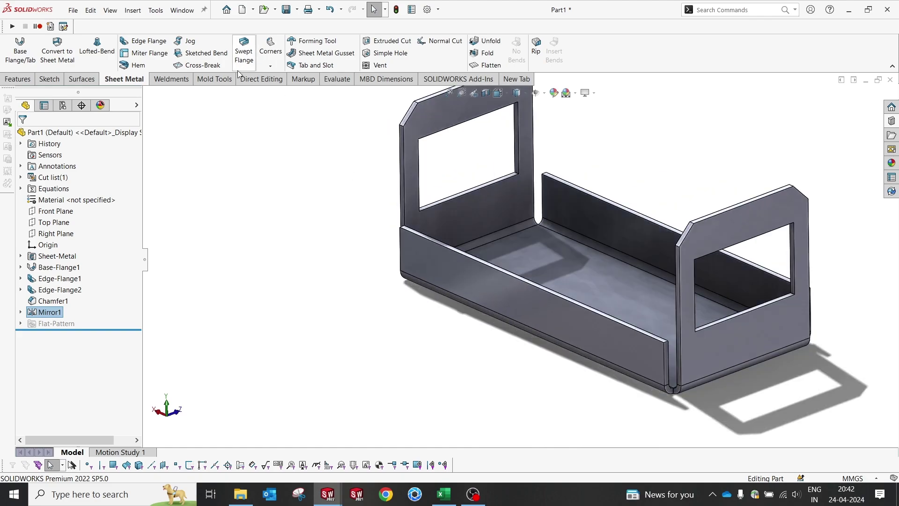
pyautogui.click(267, 48)
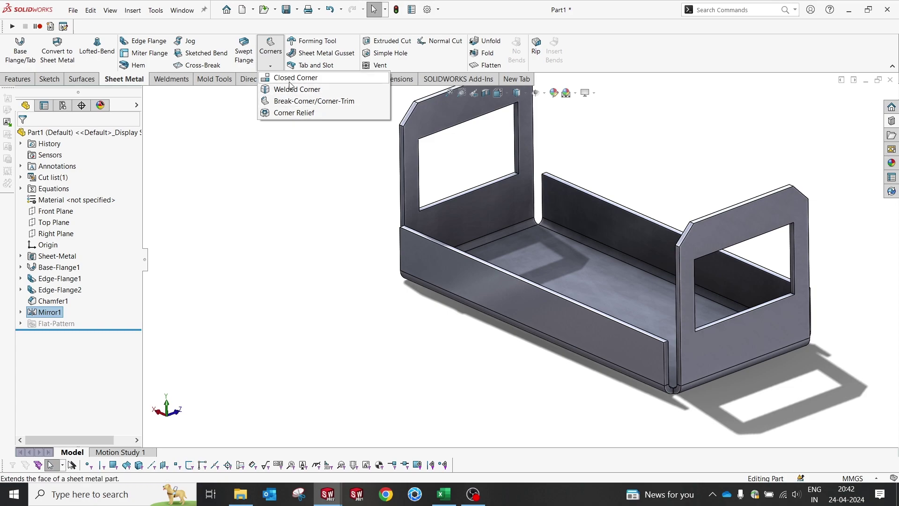
pyautogui.scroll(-10, 392, 218)
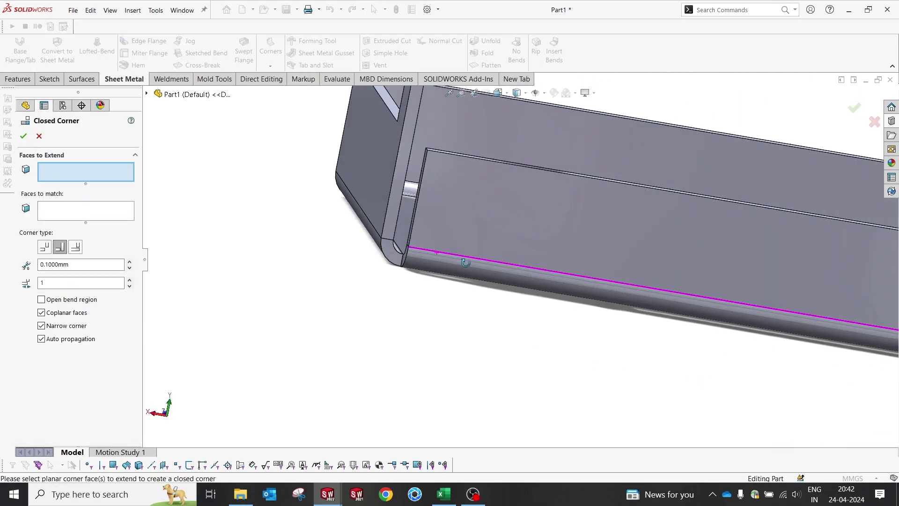
pyautogui.click(414, 240)
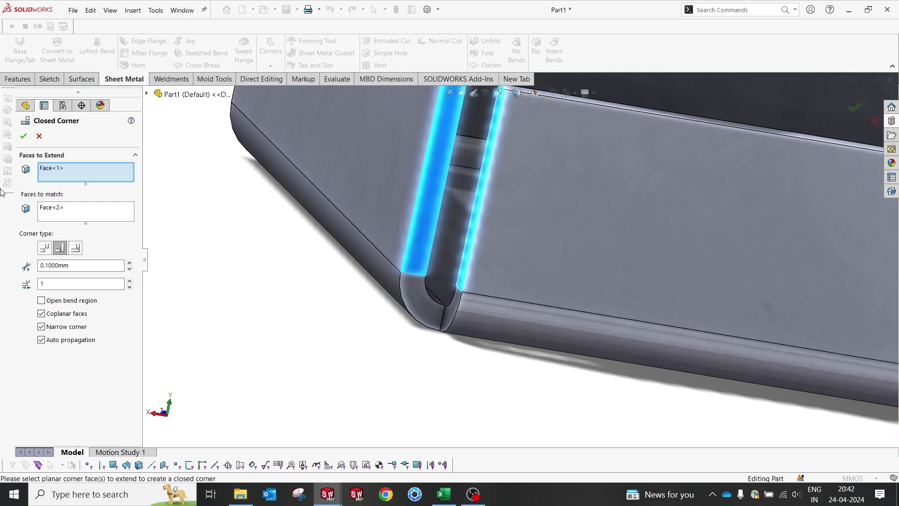
pyautogui.click(23, 136)
pyautogui.moveTo(466, 266); pyautogui.dragTo(500, 289, button='middle')
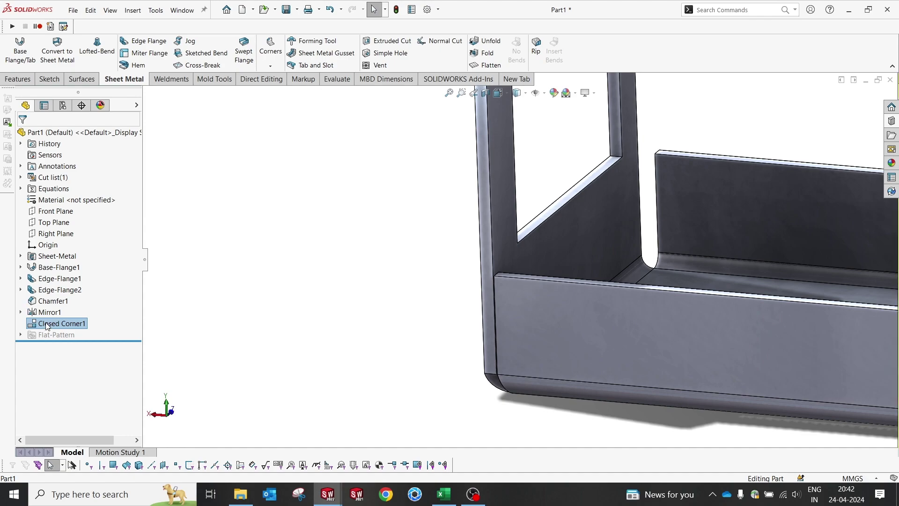
# Delete the closed corner feature.
pyautogui.rightClick(30, 323)
pyautogui.click(103, 345)
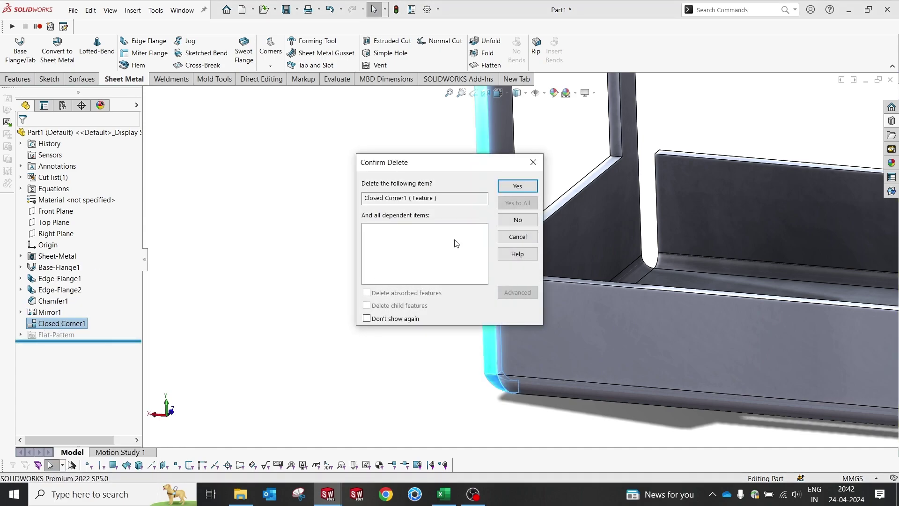
pyautogui.click(517, 186)
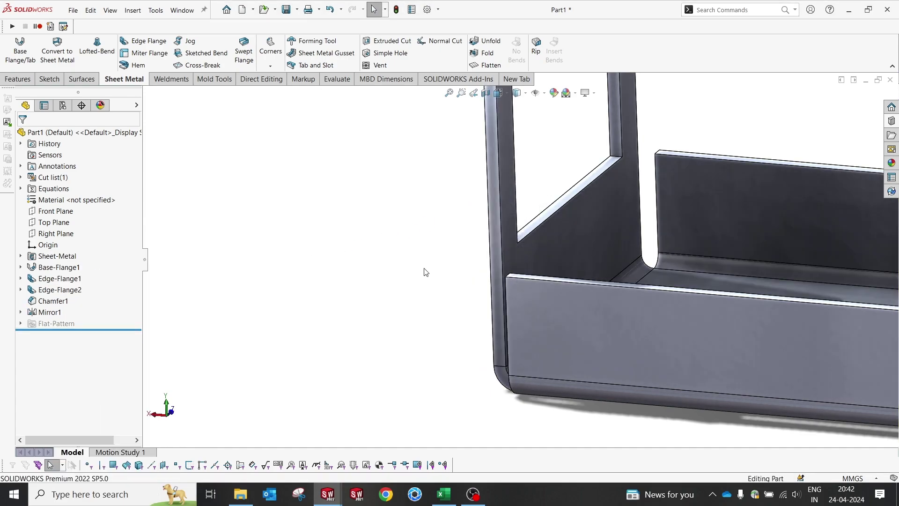
# Add a closed hem with a 5 mm length along the outer top edge of the first long side flange.
pyautogui.scroll(5, 423, 271)
pyautogui.moveTo(620, 279)
pyautogui.mouseDown(button='middle')
pyautogui.moveTo(612, 301)
pyautogui.moveTo(605, 281)
pyautogui.mouseUp(button='middle')
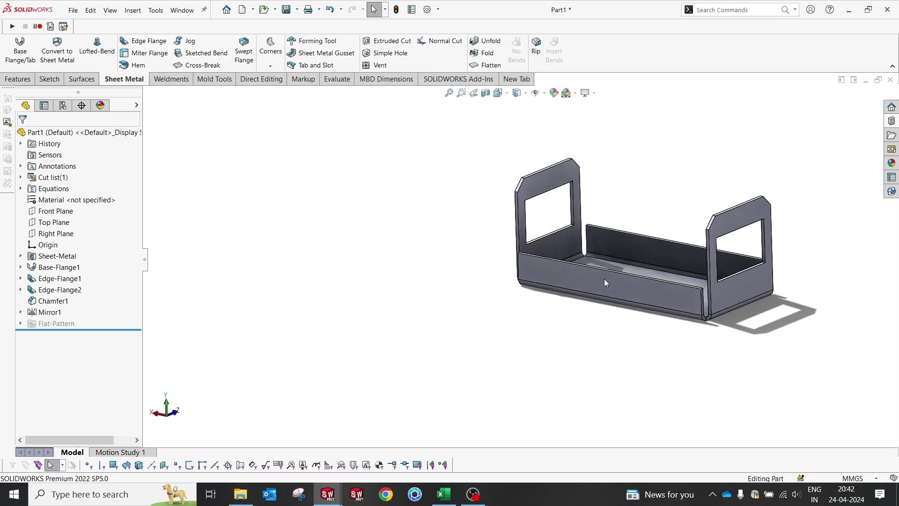
pyautogui.scroll(-3, 726, 223)
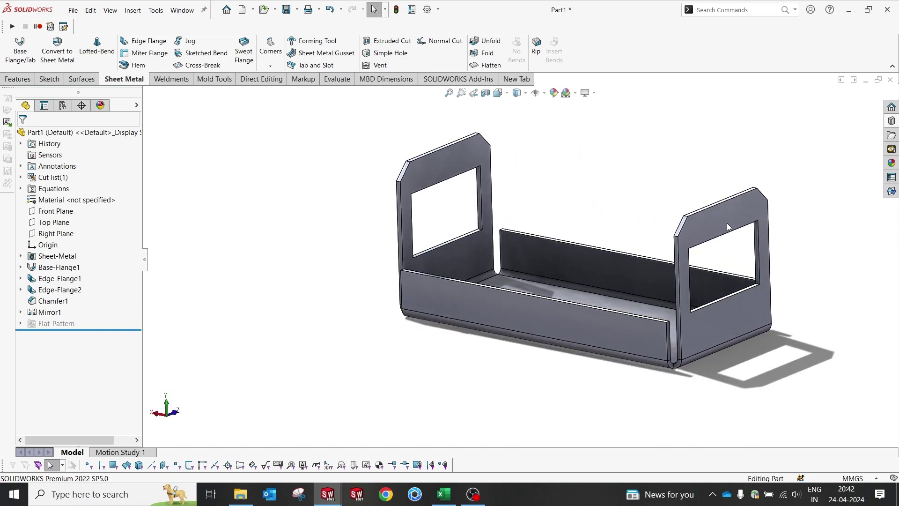
pyautogui.scroll(-2, 740, 278)
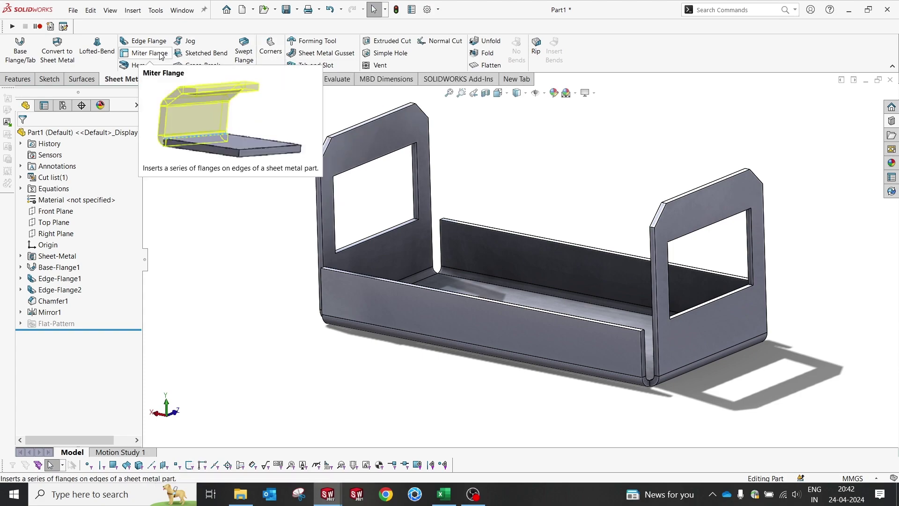
pyautogui.click(137, 65)
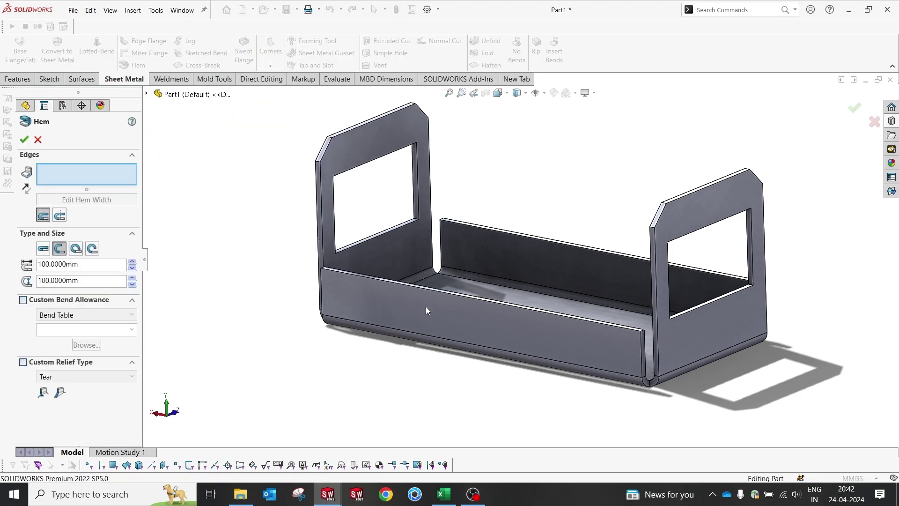
pyautogui.scroll(-5, 423, 289)
pyautogui.click(448, 256)
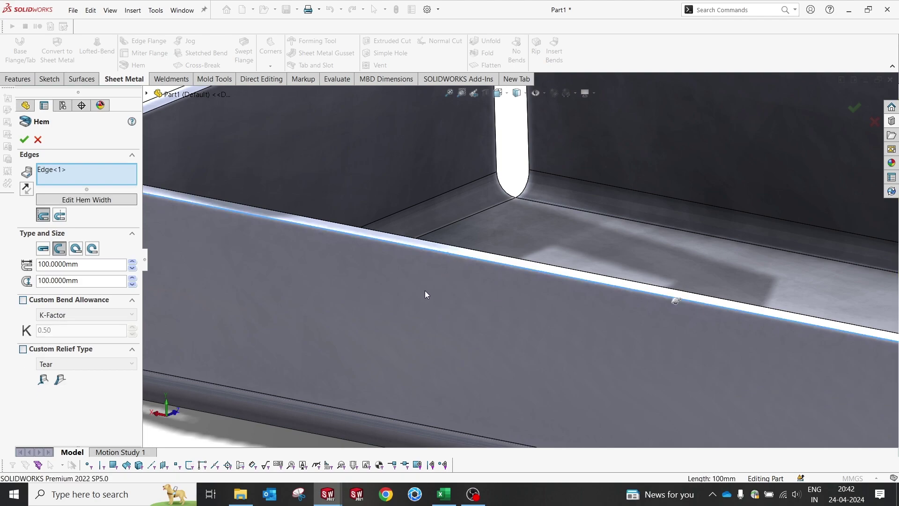
pyautogui.scroll(5, 378, 279)
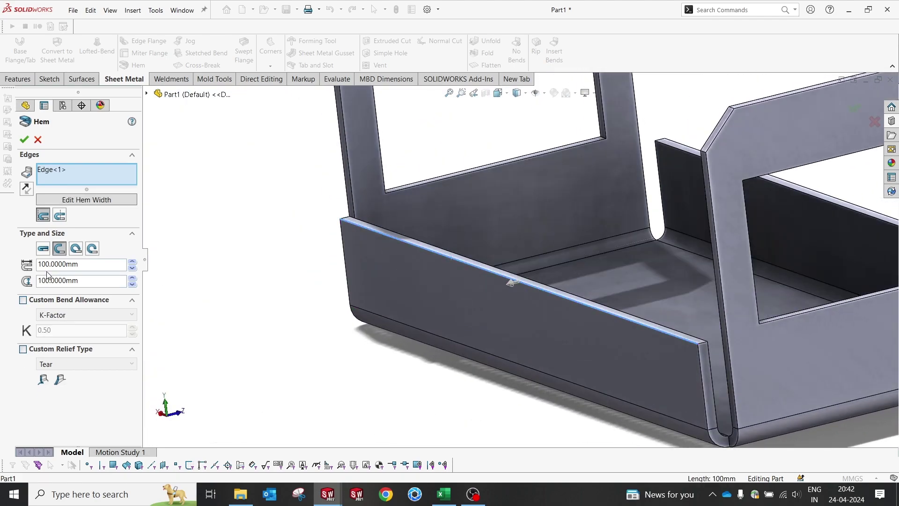
pyautogui.click(43, 250)
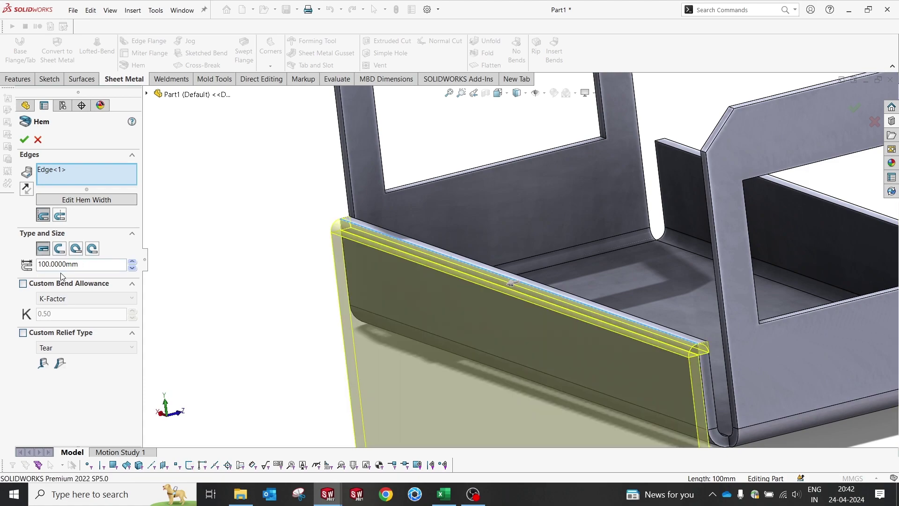
pyautogui.click(84, 269)
pyautogui.write('5')
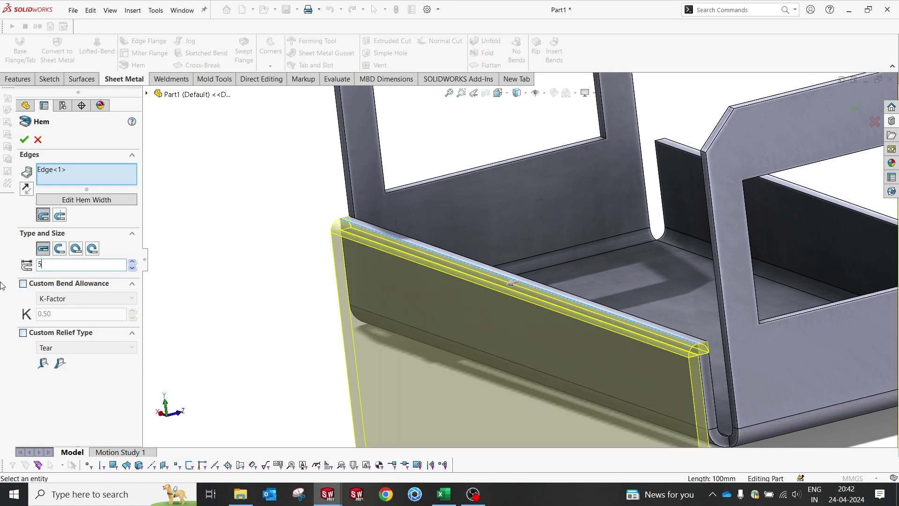
pyautogui.press('Return')
pyautogui.moveTo(303, 251); pyautogui.dragTo(624, 317, button='middle')
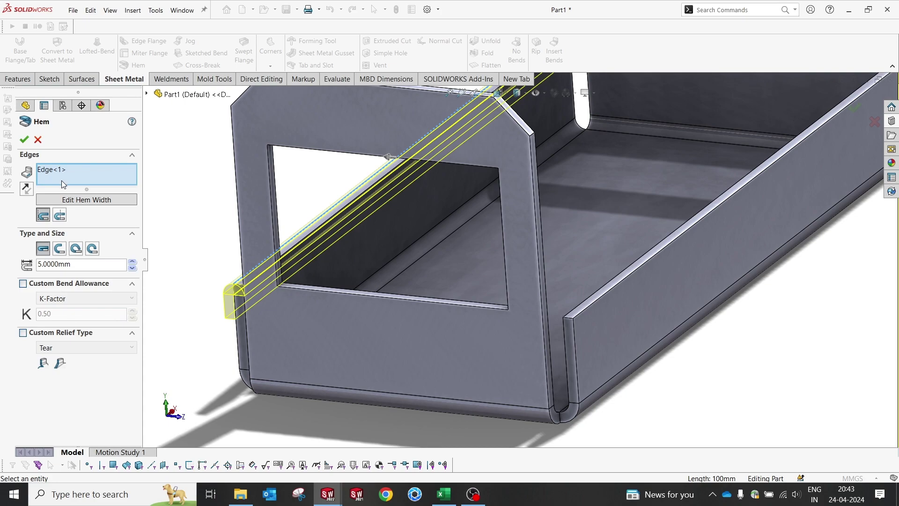
pyautogui.click(25, 141)
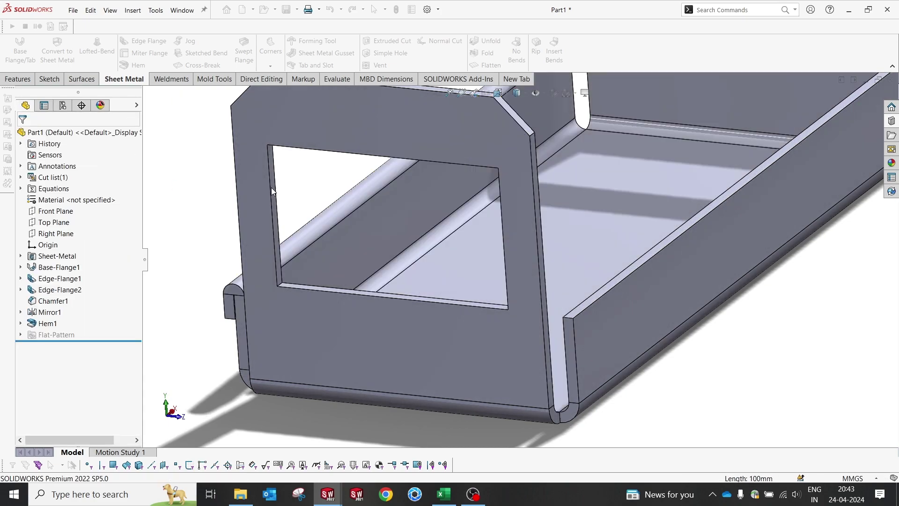
# Add a closed hem with a 5 mm length along the top edge of the second long side flange.
pyautogui.click(133, 65)
pyautogui.click(581, 305)
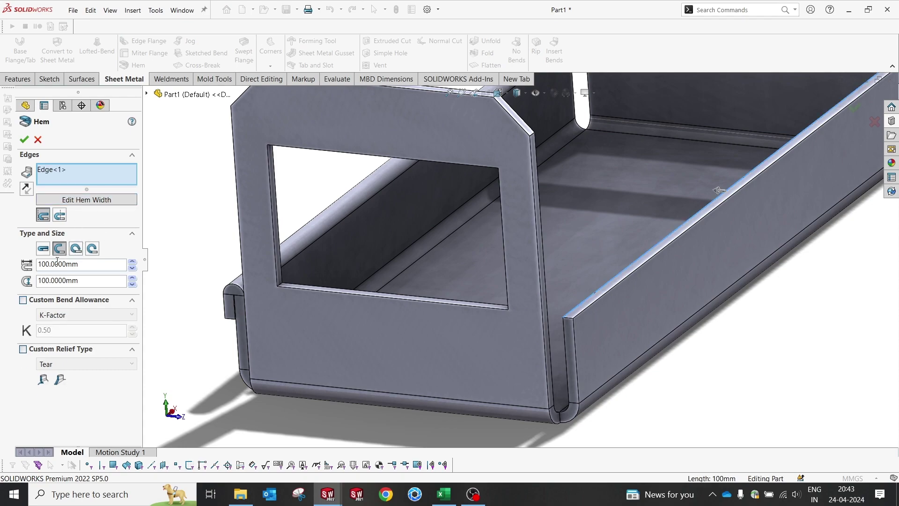
pyautogui.click(44, 249)
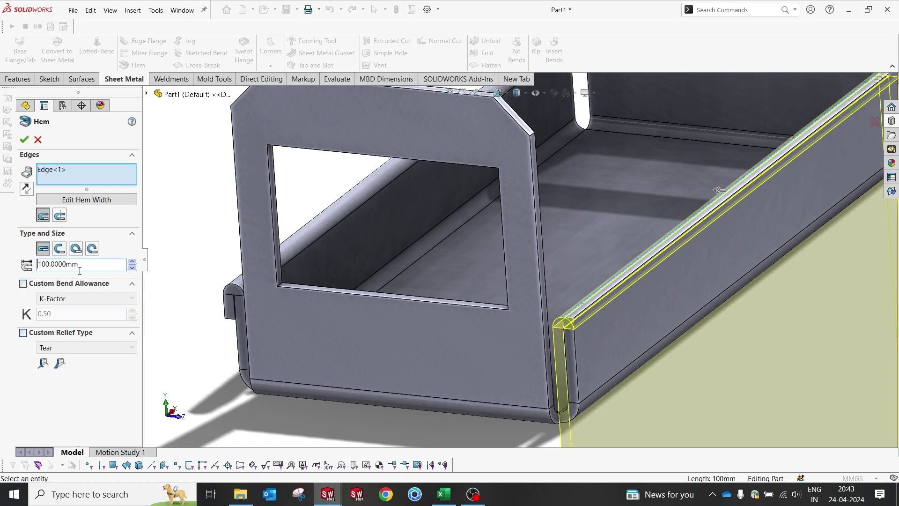
pyautogui.write('10')
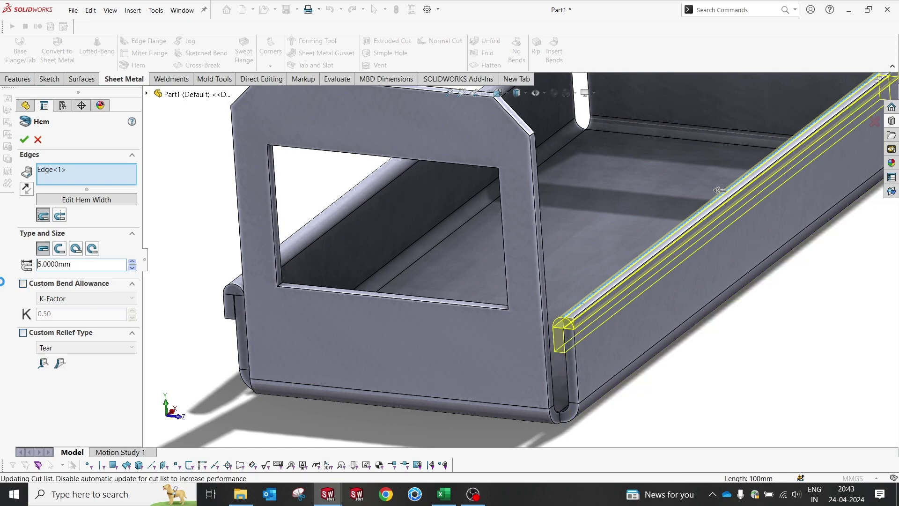
pyautogui.press('Return')
# Edit the second side flange's hem and reverse its direction so it folds to the outside.
pyautogui.click(47, 334)
pyautogui.click(45, 302)
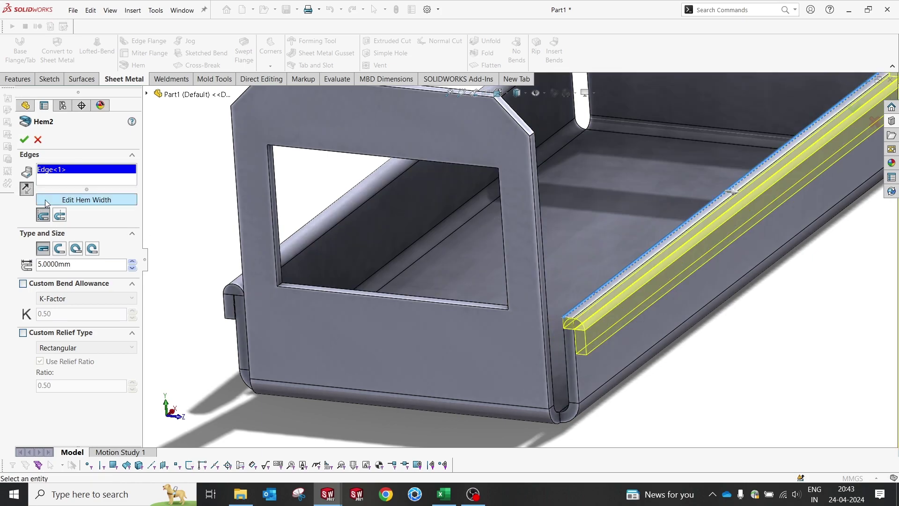
pyautogui.click(90, 184)
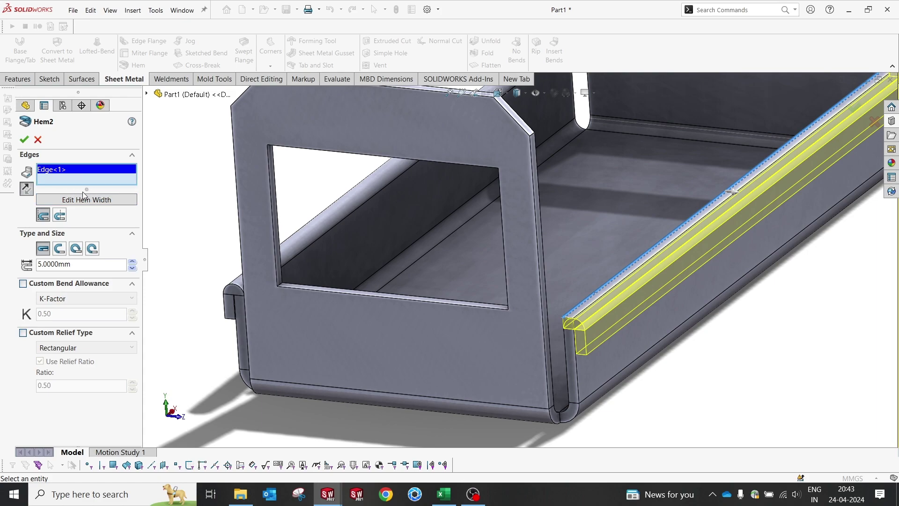
pyautogui.click(23, 139)
# Open the Formtool part from the EP 3 folder of the Design Library.
pyautogui.press('f')
pyautogui.moveTo(617, 341); pyautogui.dragTo(527, 251, button='middle')
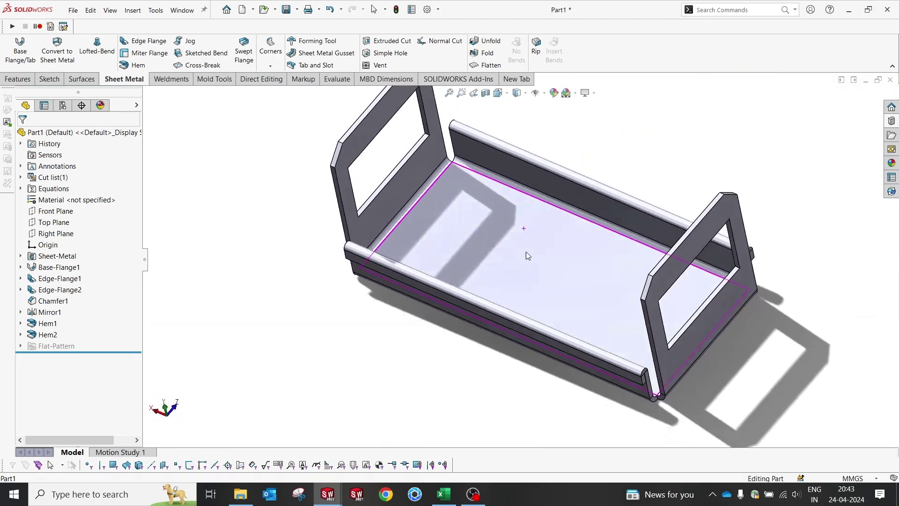
pyautogui.scroll(3, 526, 251)
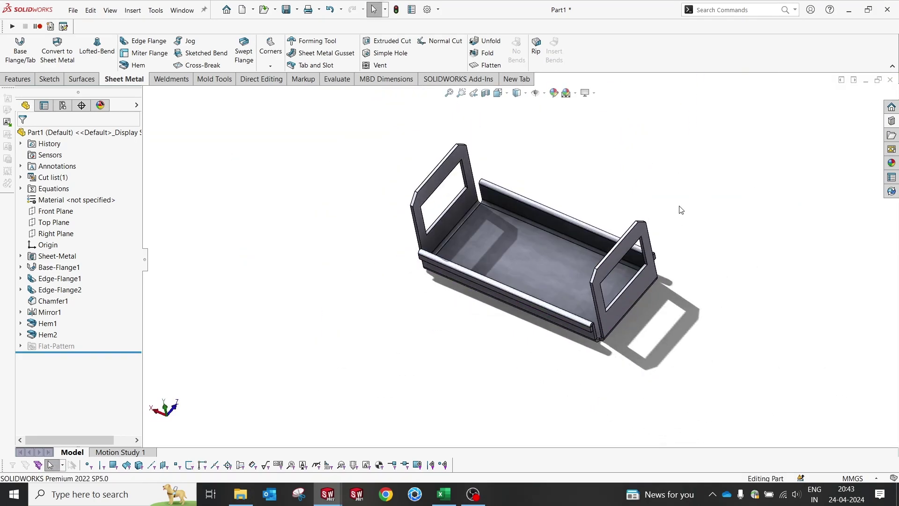
pyautogui.hotkey('ctrl', '7')
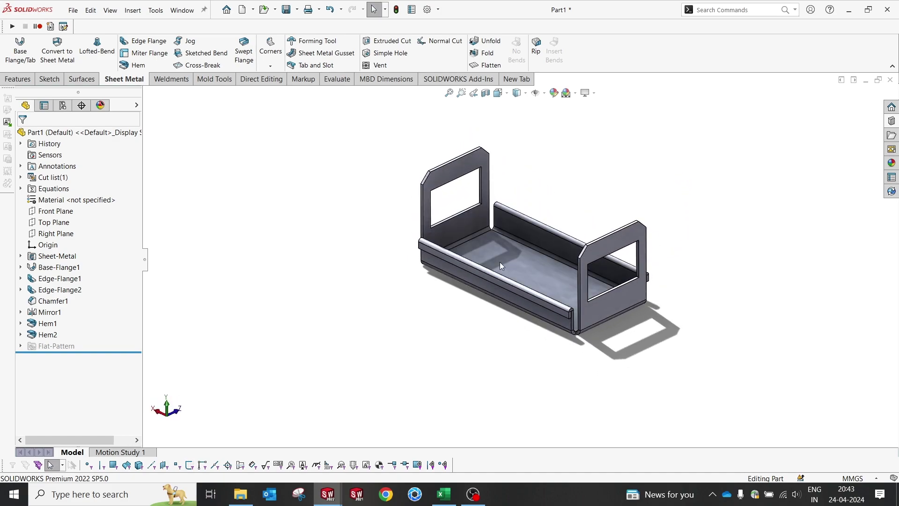
pyautogui.moveTo(500, 263); pyautogui.dragTo(525, 290, button='middle')
pyautogui.click(891, 191)
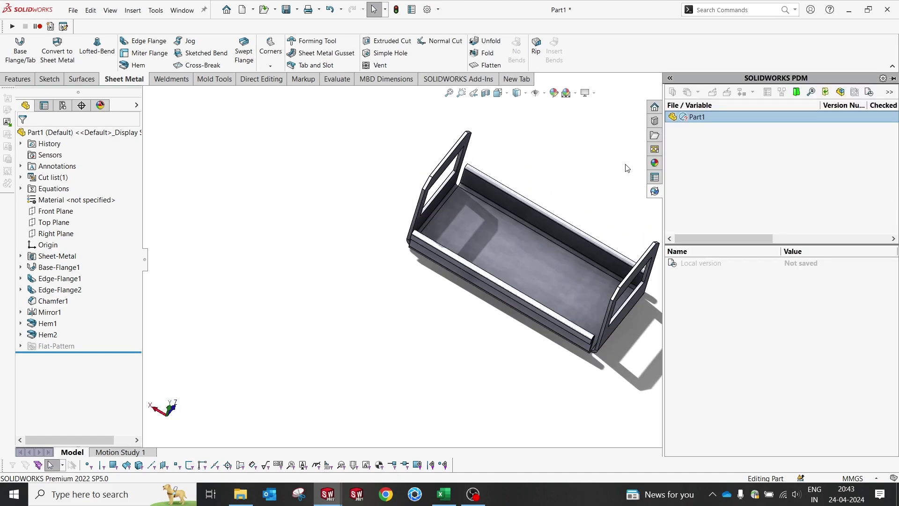
pyautogui.click(891, 122)
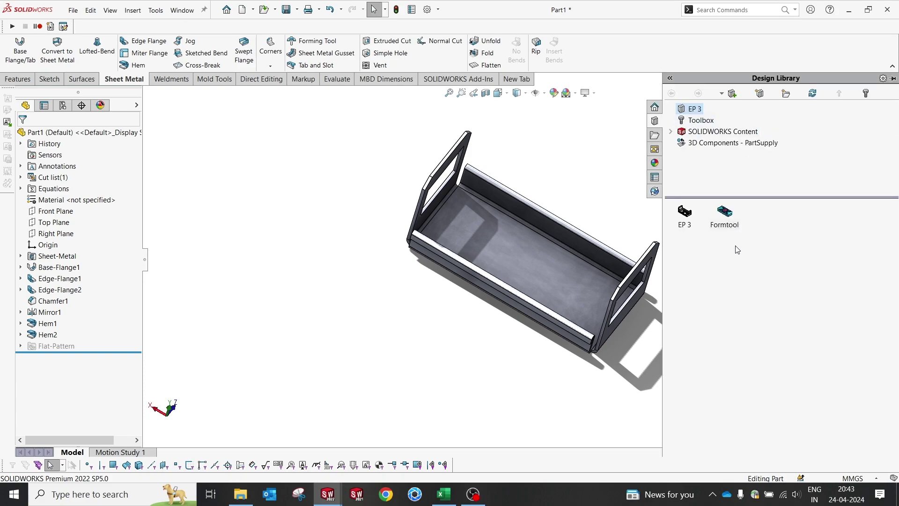
pyautogui.rightClick(728, 221)
pyautogui.click(754, 228)
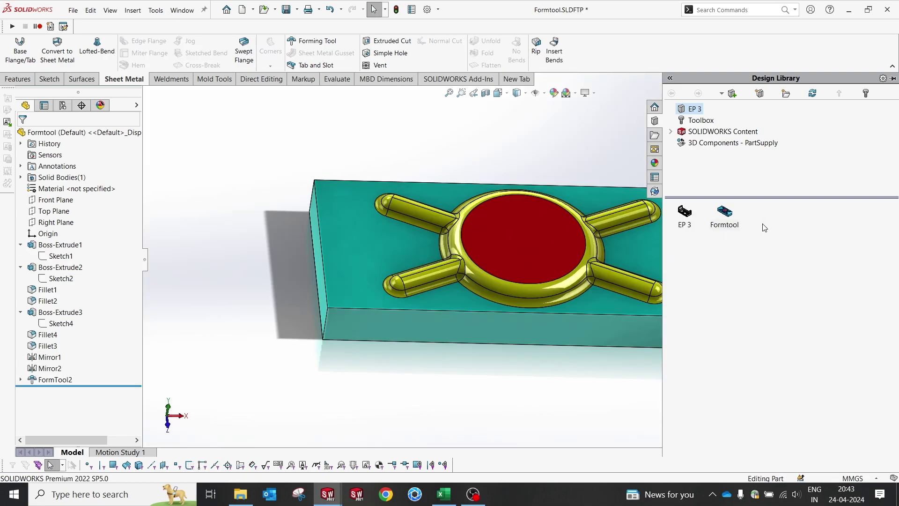
# Roll the form tool's history back to its rectangular base block and review the dimensions in the block's sketch.
pyautogui.click(60, 244)
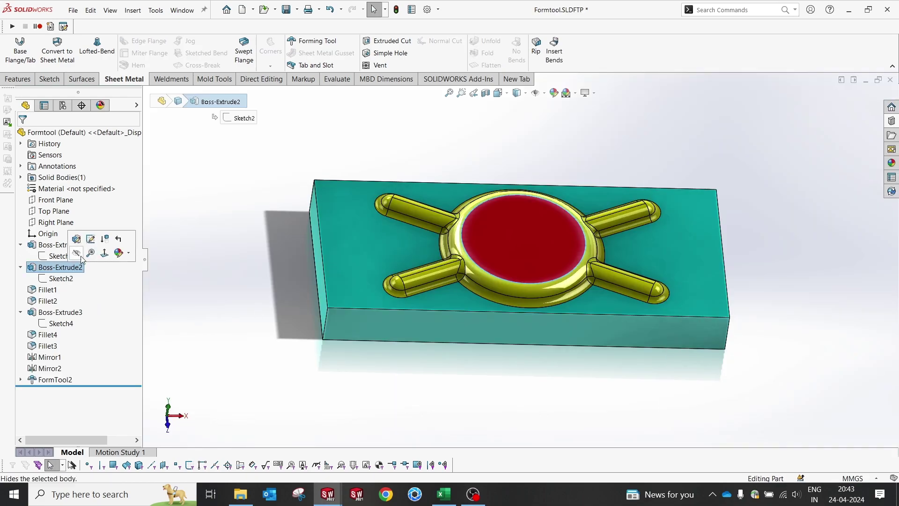
pyautogui.click(114, 242)
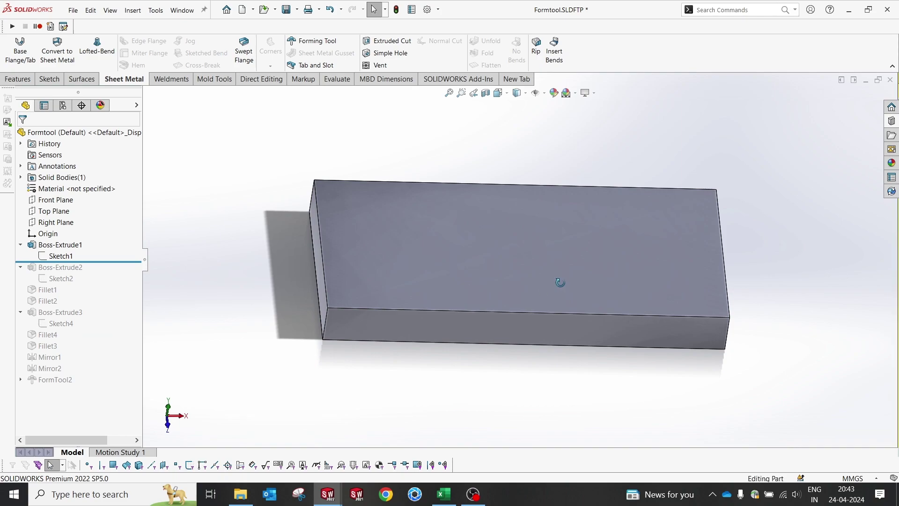
pyautogui.click(562, 285)
pyautogui.moveTo(561, 285); pyautogui.dragTo(524, 261, button='middle')
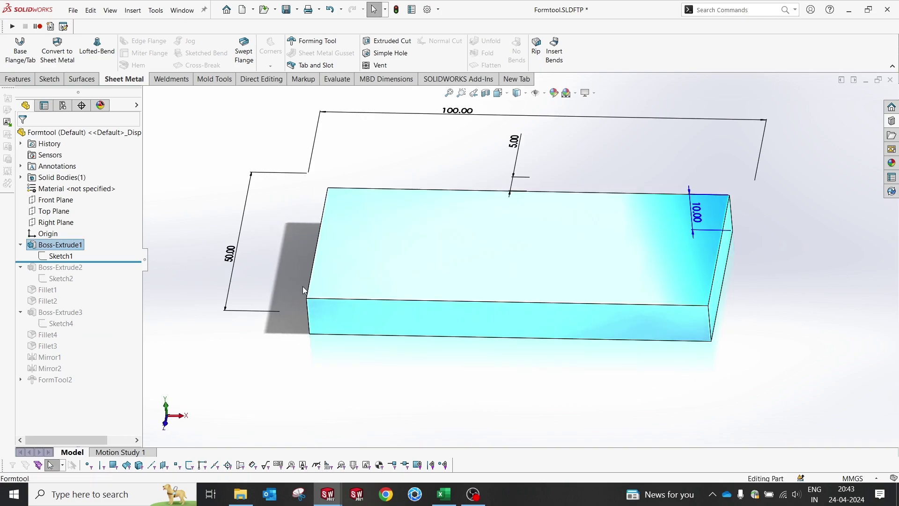
pyautogui.click(60, 255)
pyautogui.click(66, 225)
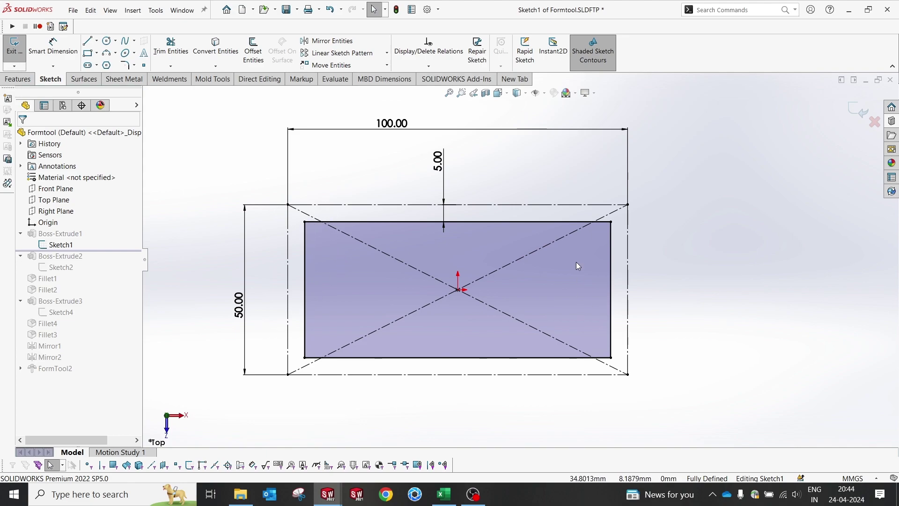
pyautogui.click(862, 111)
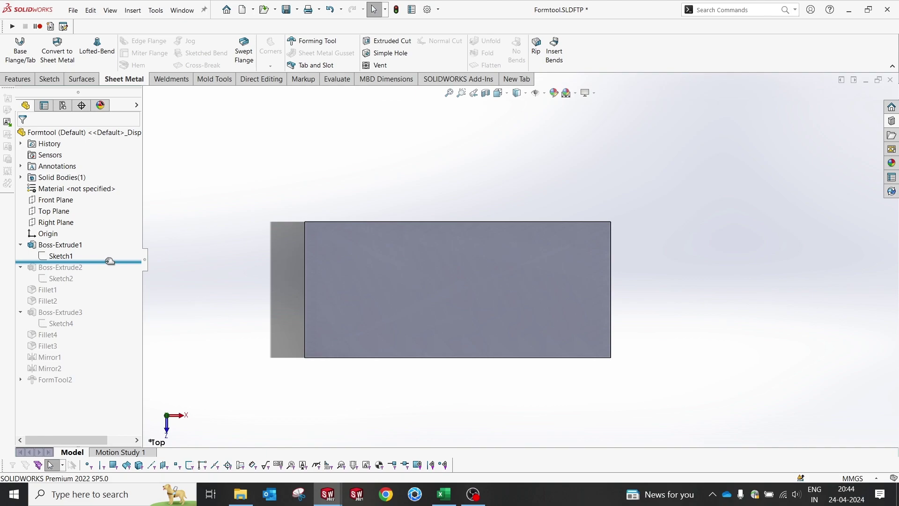
# Roll the history forward to include the round boss and review the circle's diameter in its sketch.
pyautogui.moveTo(109, 258); pyautogui.dragTo(109, 284)
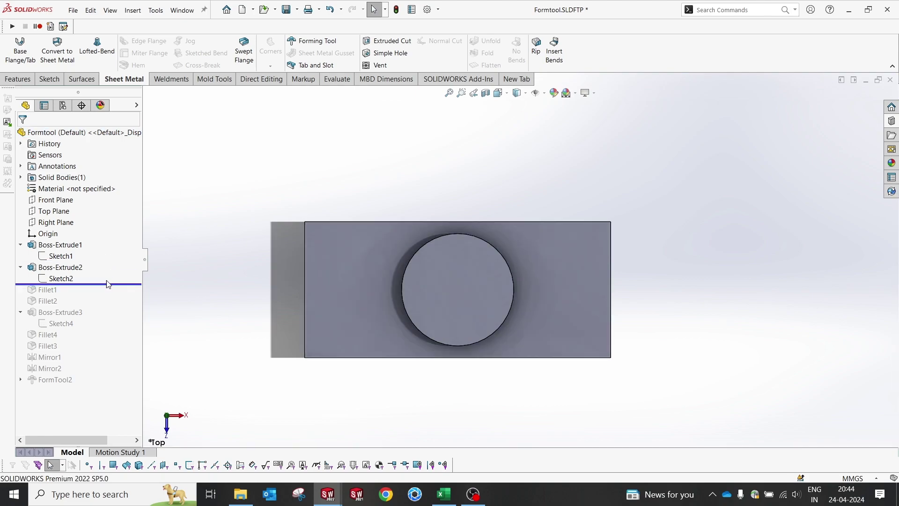
pyautogui.hotkey('ctrl', '7')
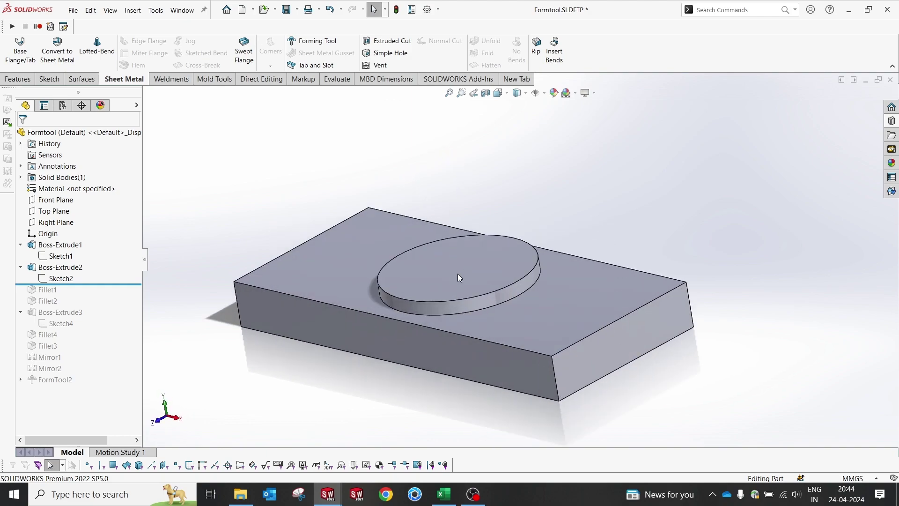
pyautogui.click(40, 279)
pyautogui.click(59, 255)
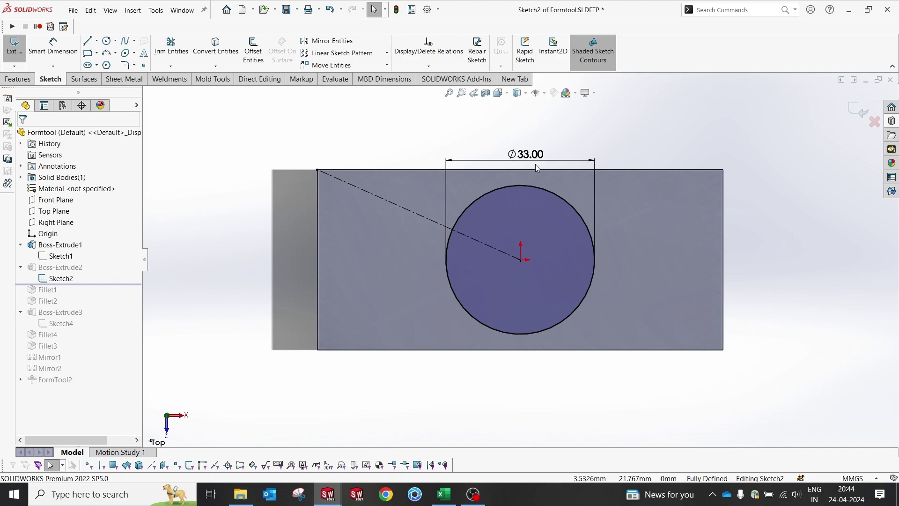
pyautogui.moveTo(603, 308); pyautogui.dragTo(630, 216, button='middle')
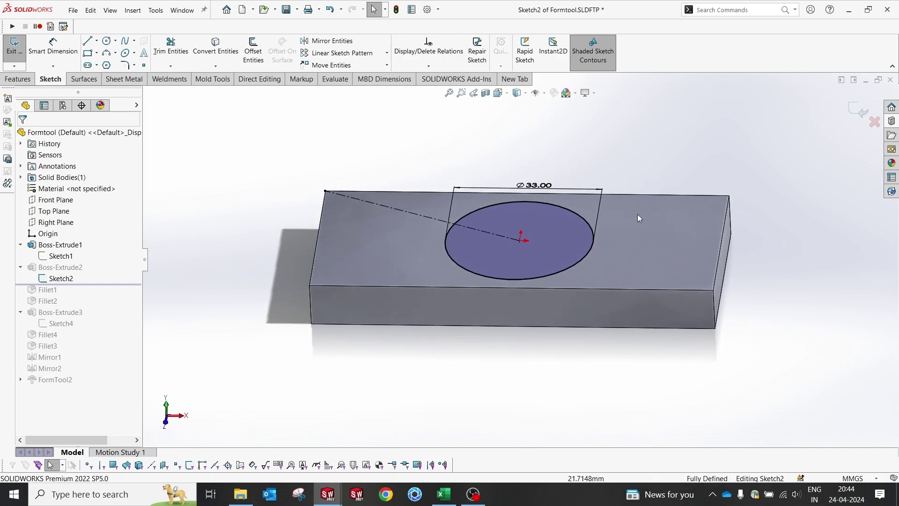
pyautogui.scroll(-2, 599, 202)
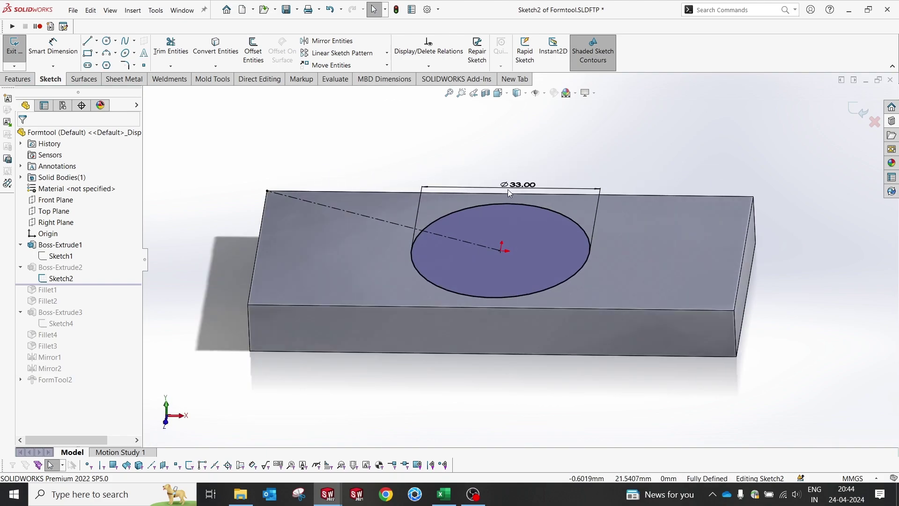
pyautogui.click(859, 111)
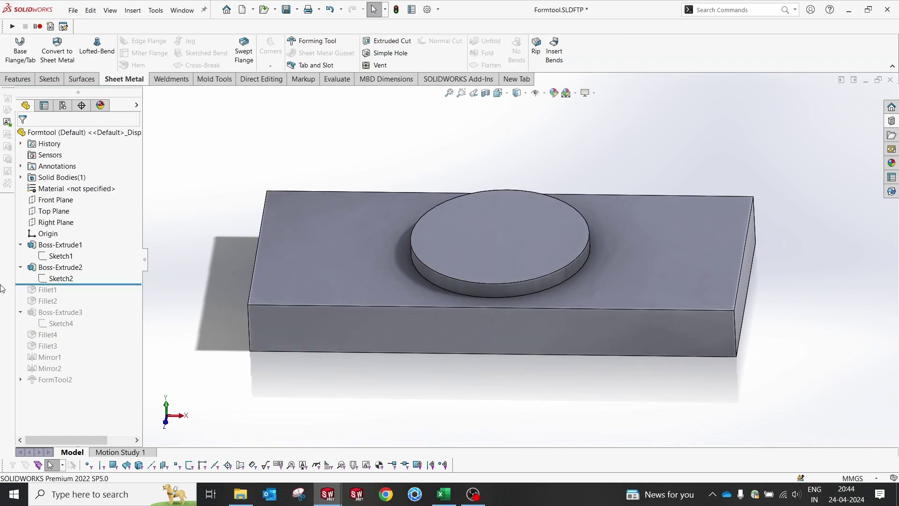
# Review the extrusion settings of the round boss, including its end condition and depth.
pyautogui.click(61, 267)
pyautogui.click(71, 243)
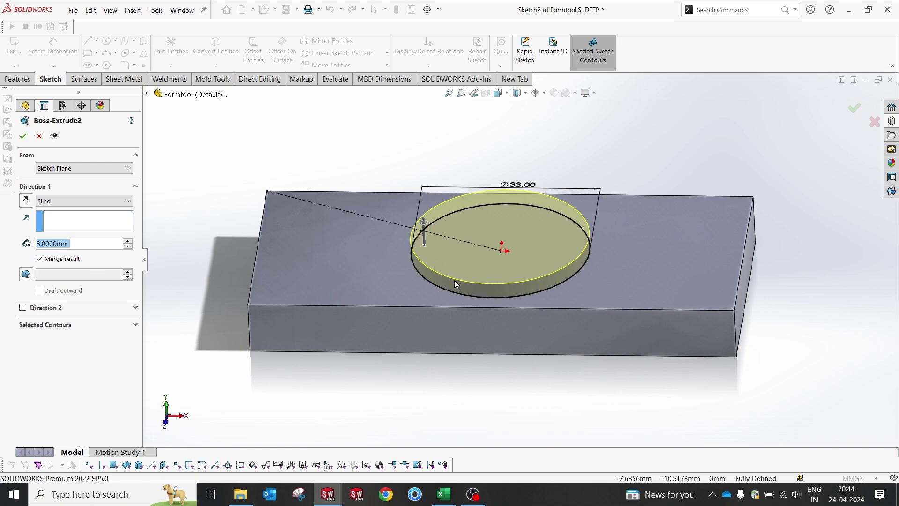
pyautogui.click(23, 138)
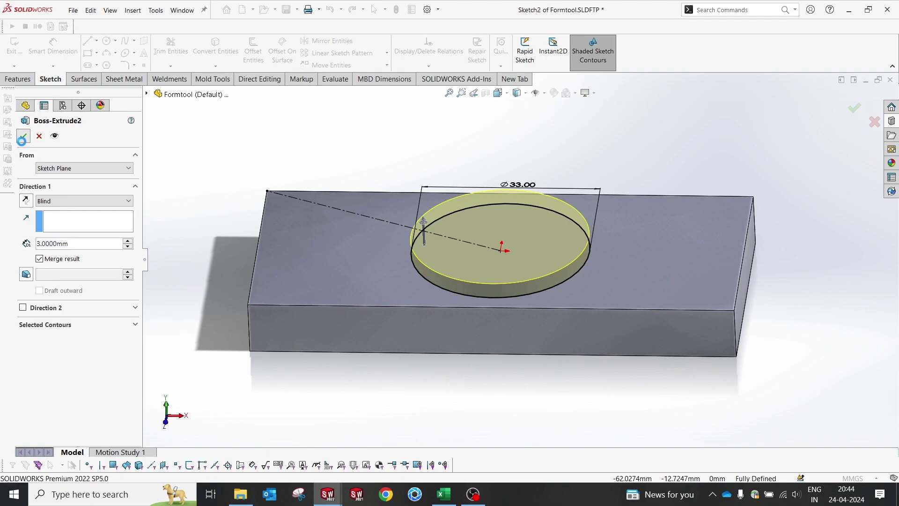
pyautogui.moveTo(445, 387); pyautogui.dragTo(475, 279, button='middle')
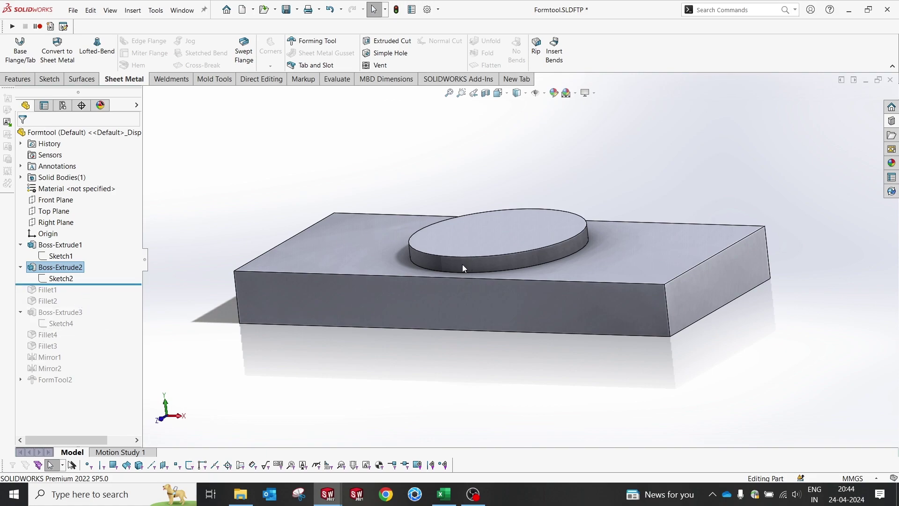
# Roll the history forward past Fillet2 and review the edge and radius of the fillet at the round boss's base.
pyautogui.moveTo(82, 284); pyautogui.dragTo(86, 306)
pyautogui.click(47, 289)
pyautogui.click(56, 259)
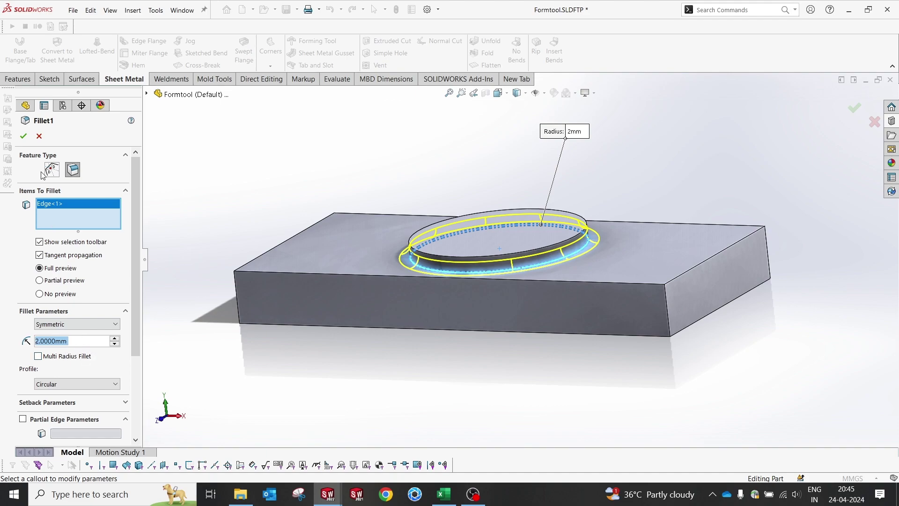
pyautogui.scroll(-10, 440, 295)
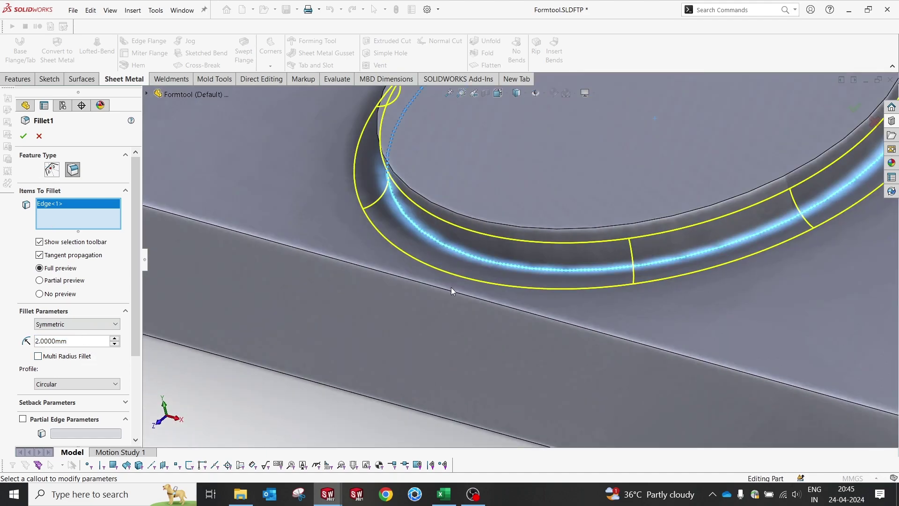
pyautogui.click(23, 136)
# Review the edge and radius settings of the fillet around the round boss's top rim.
pyautogui.click(40, 299)
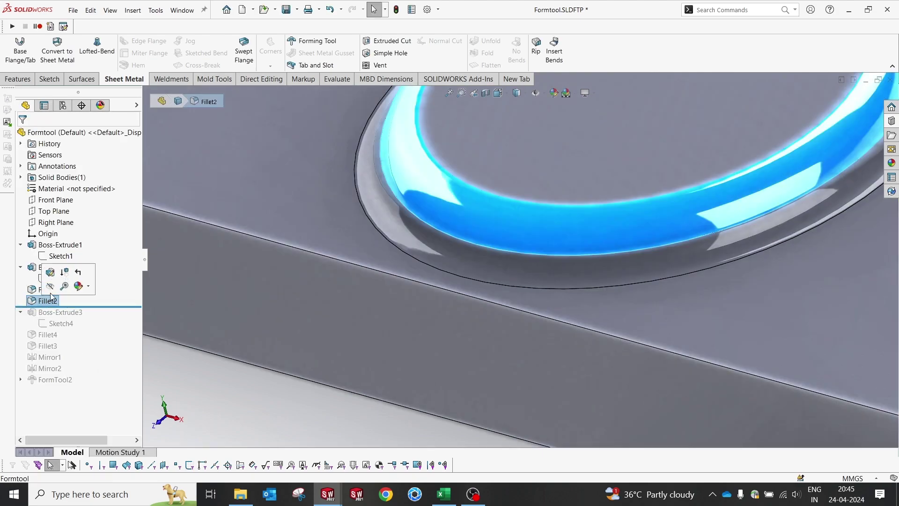
pyautogui.click(45, 266)
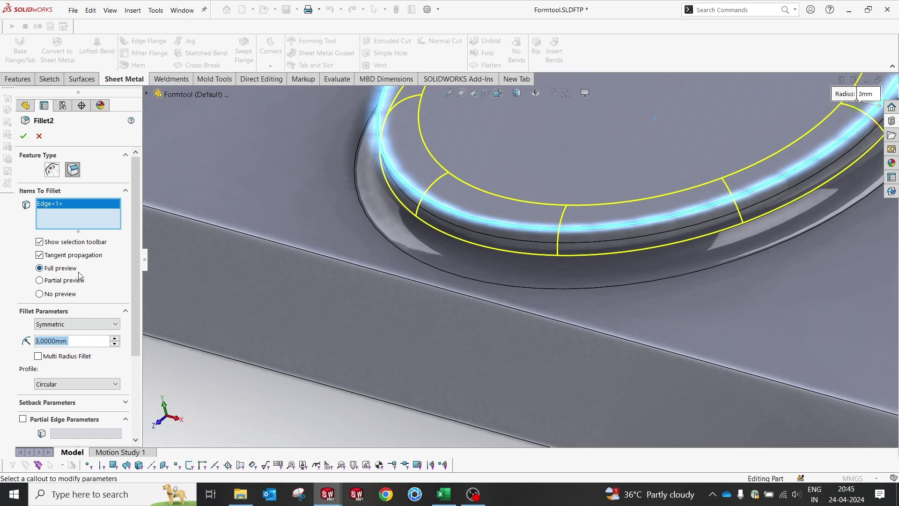
pyautogui.click(23, 136)
pyautogui.scroll(5, 468, 164)
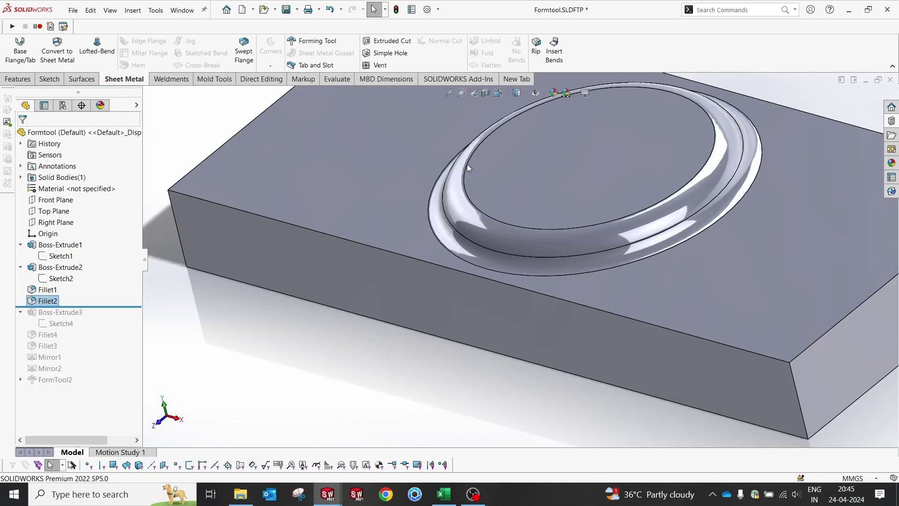
pyautogui.moveTo(507, 167); pyautogui.dragTo(496, 174, button='middle')
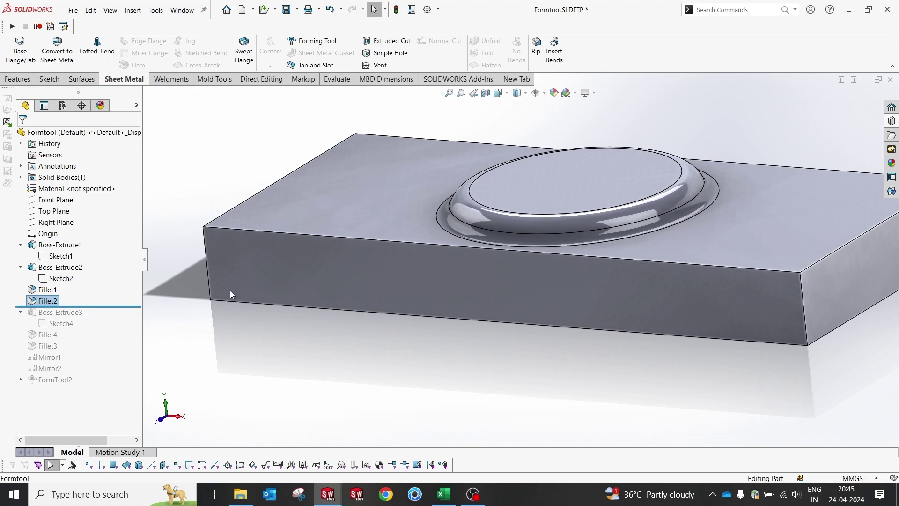
# Roll the history forward to include the slot-shaped boss and review the slot's type and dimensions in its sketch.
pyautogui.moveTo(113, 306); pyautogui.dragTo(111, 329)
pyautogui.click(459, 145)
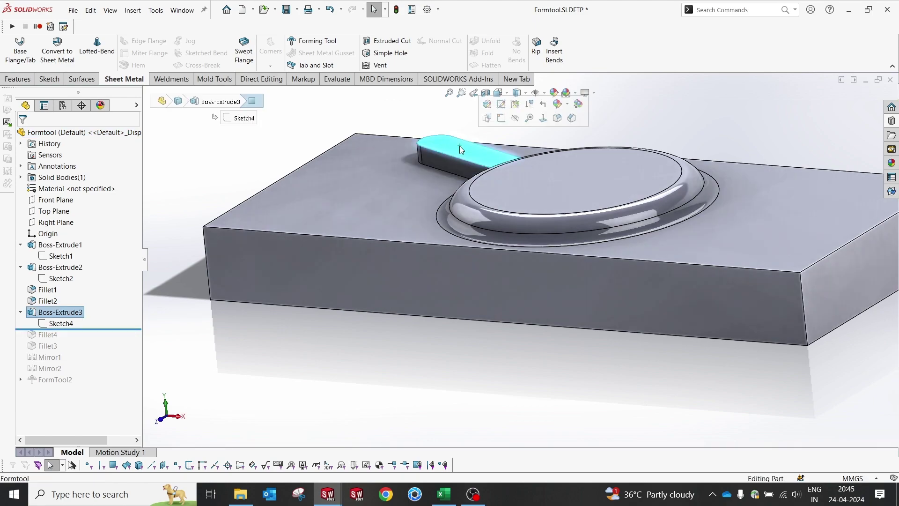
pyautogui.click(61, 323)
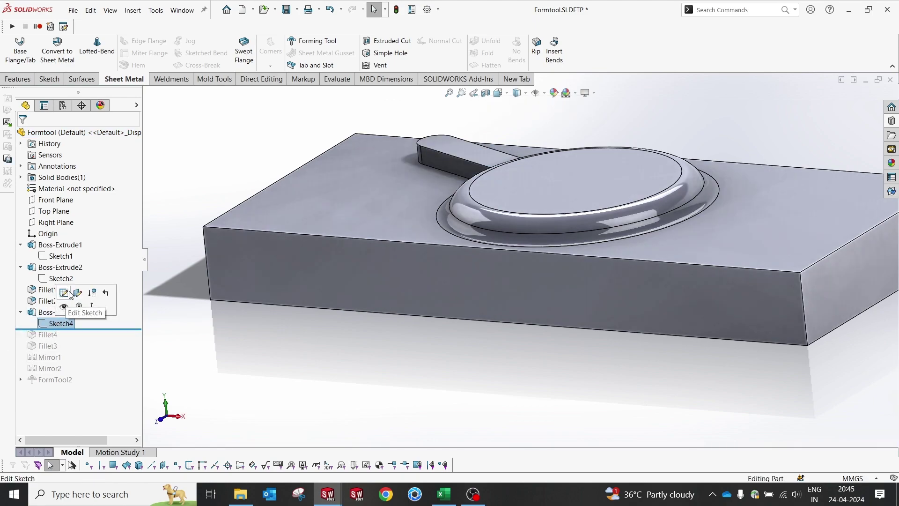
pyautogui.click(64, 293)
pyautogui.scroll(-5, 400, 187)
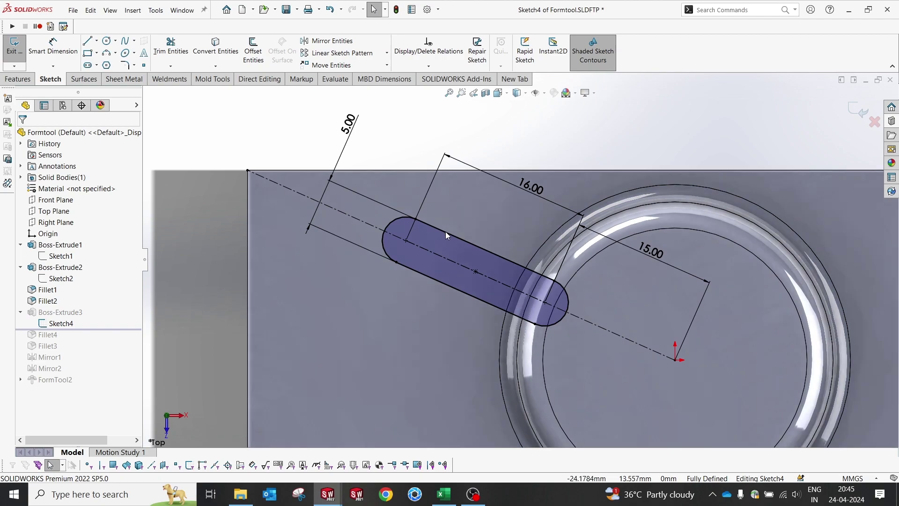
pyautogui.click(96, 65)
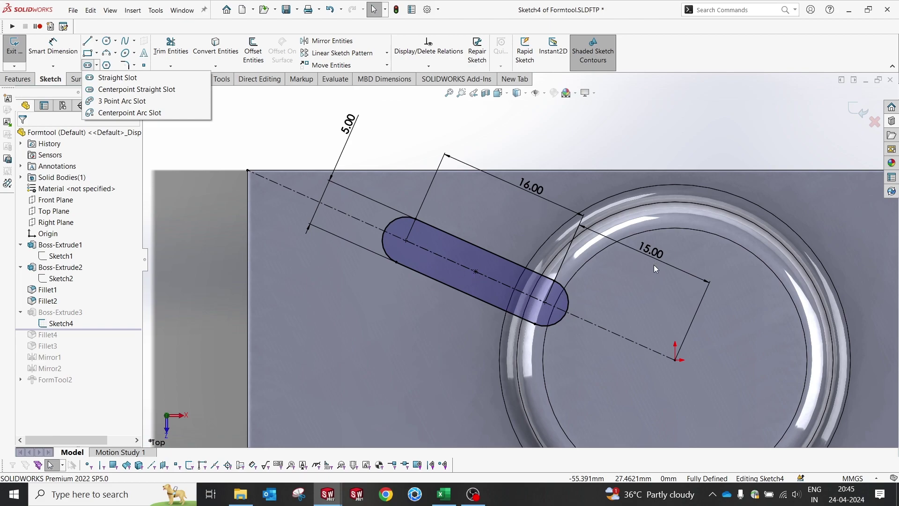
pyautogui.click(435, 132)
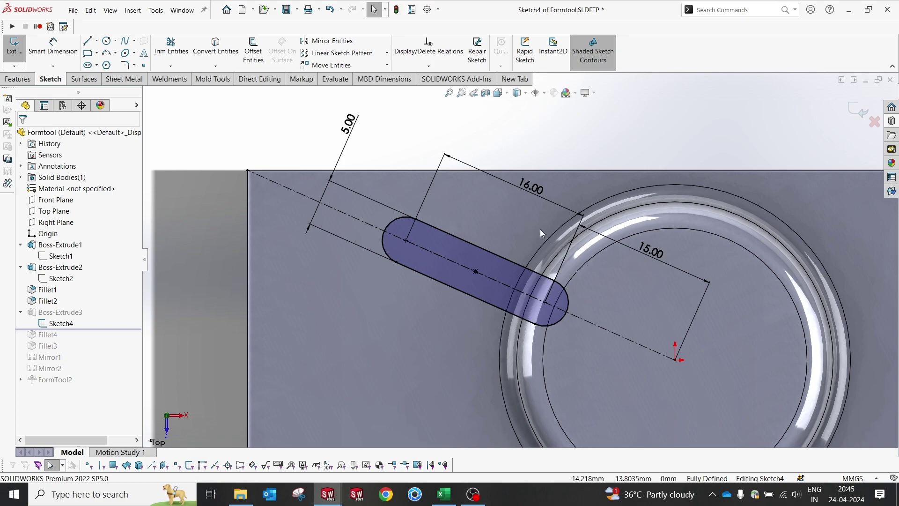
pyautogui.click(860, 110)
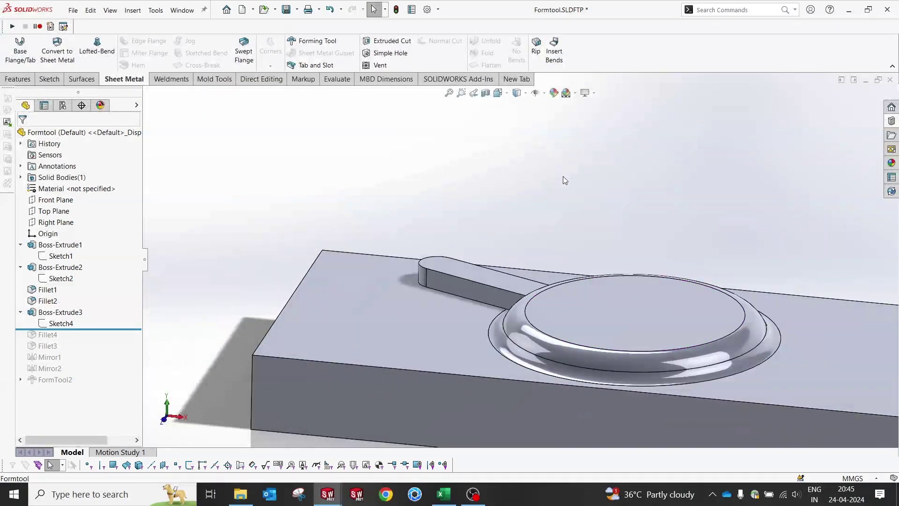
# Roll the history forward past Fillet3 and review the edge and radius of the fillet on the slot boss's top.
pyautogui.moveTo(93, 334); pyautogui.dragTo(100, 351)
pyautogui.scroll(-3, 484, 276)
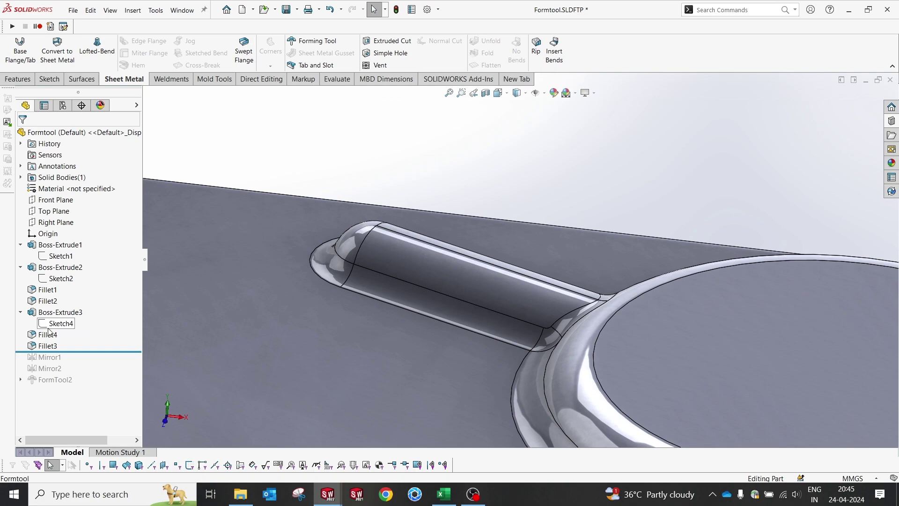
pyautogui.click(48, 334)
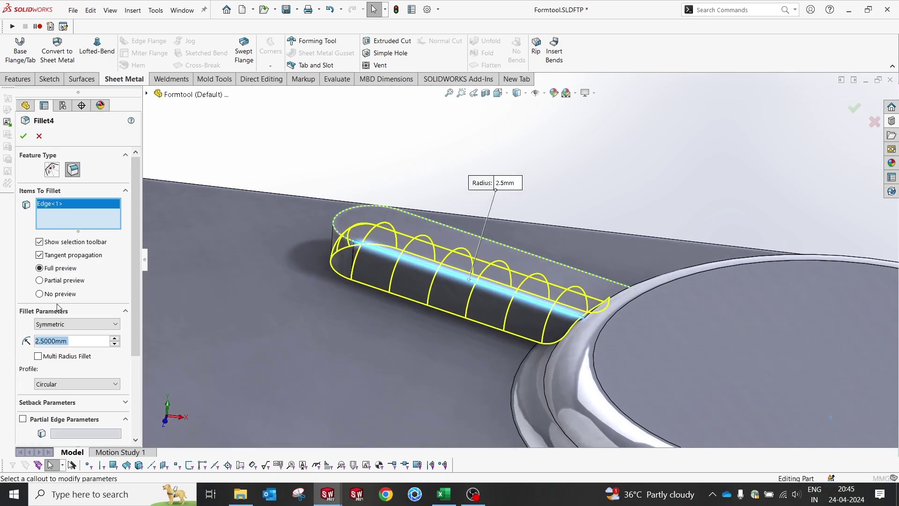
pyautogui.click(23, 135)
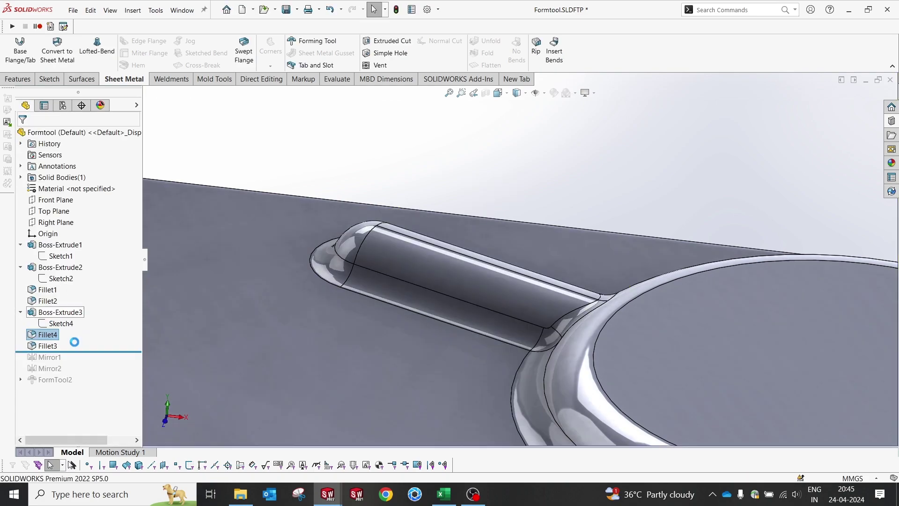
# Review the face and radius settings of the fillet around the slot boss's base.
pyautogui.click(51, 346)
pyautogui.click(64, 319)
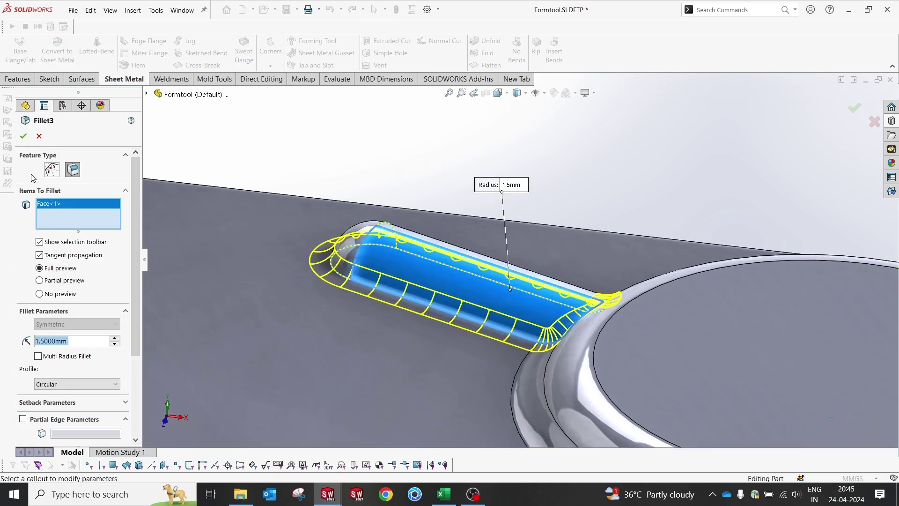
pyautogui.click(23, 136)
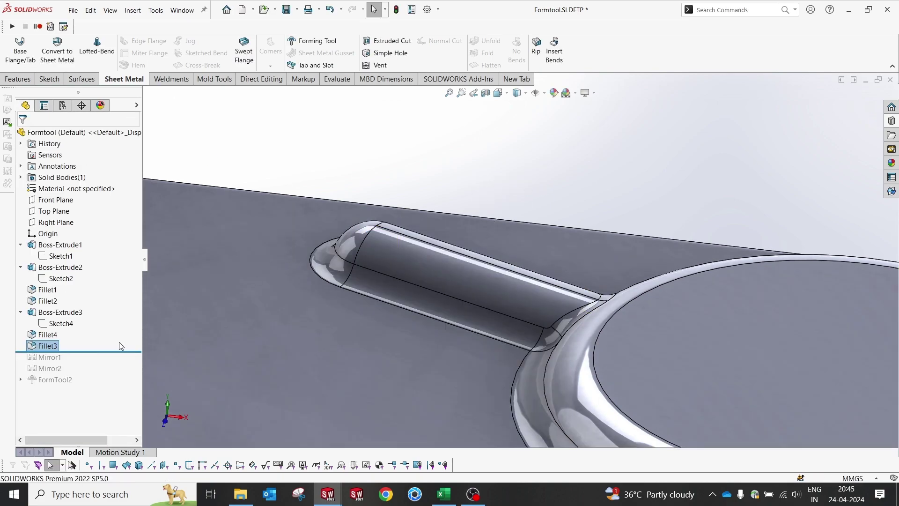
# Roll the history forward past Mirror1 and Mirror2 to include all four ribs around the round boss.
pyautogui.scroll(8, 416, 317)
pyautogui.moveTo(673, 263); pyautogui.dragTo(678, 345, button='middle')
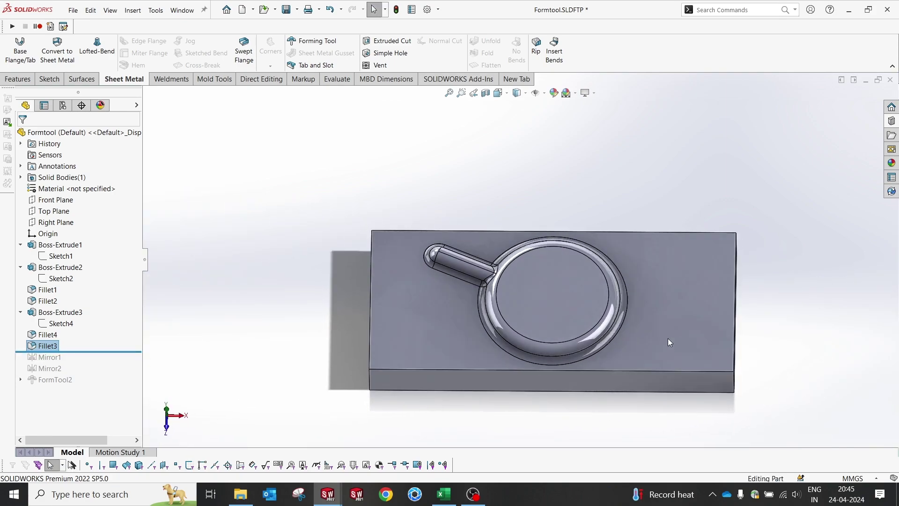
pyautogui.moveTo(91, 350); pyautogui.dragTo(90, 373)
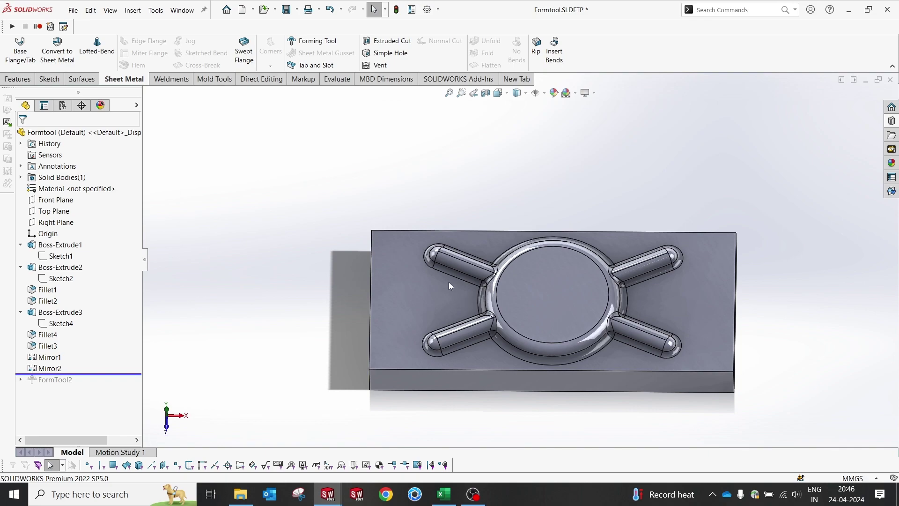
pyautogui.moveTo(414, 311); pyautogui.dragTo(462, 221, button='middle')
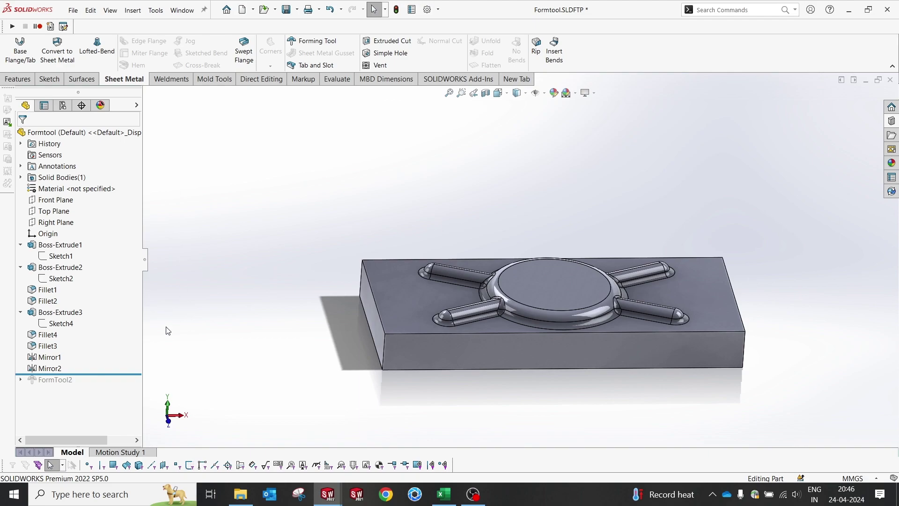
# Roll the history forward to include the FormTool2 feature and review its stopping face.
pyautogui.moveTo(107, 375); pyautogui.dragTo(107, 387)
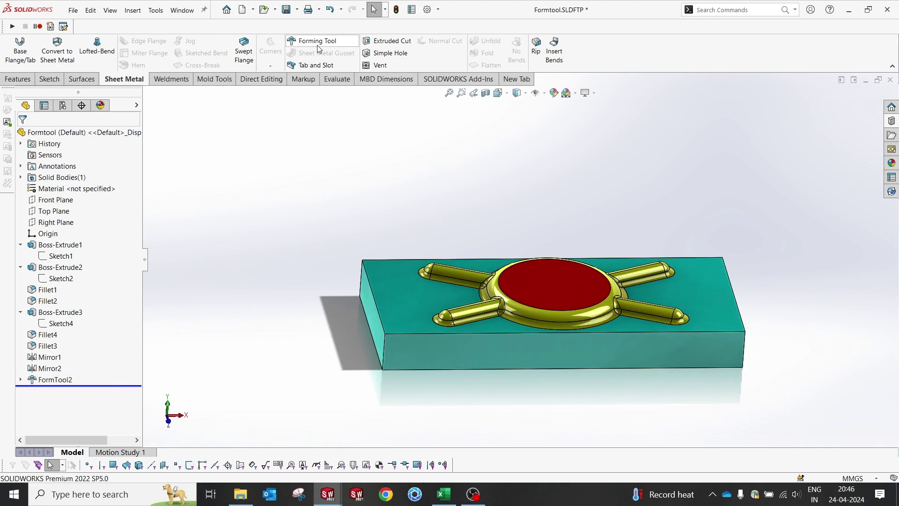
pyautogui.click(53, 380)
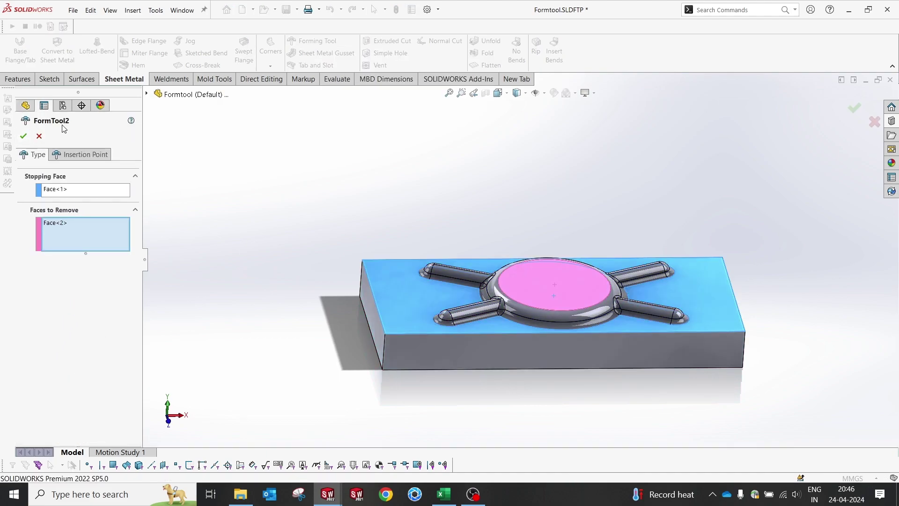
pyautogui.click(64, 190)
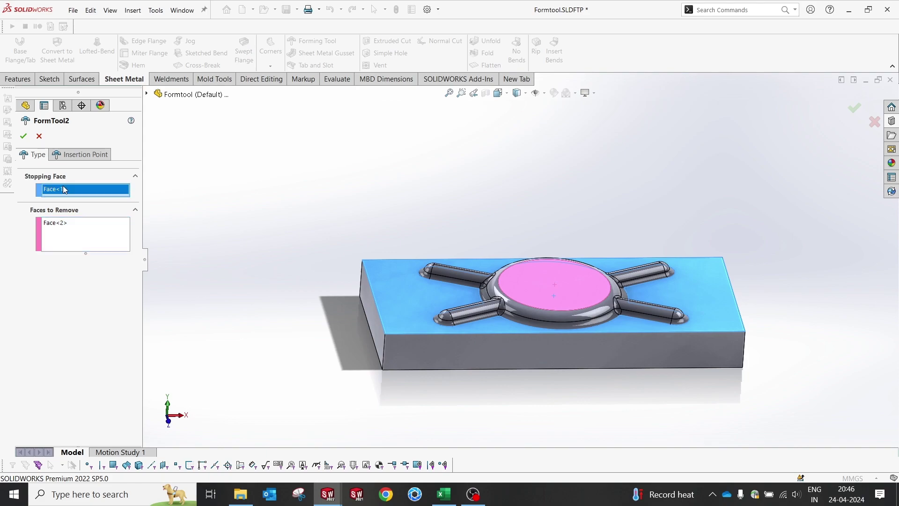
pyautogui.scroll(-3, 532, 268)
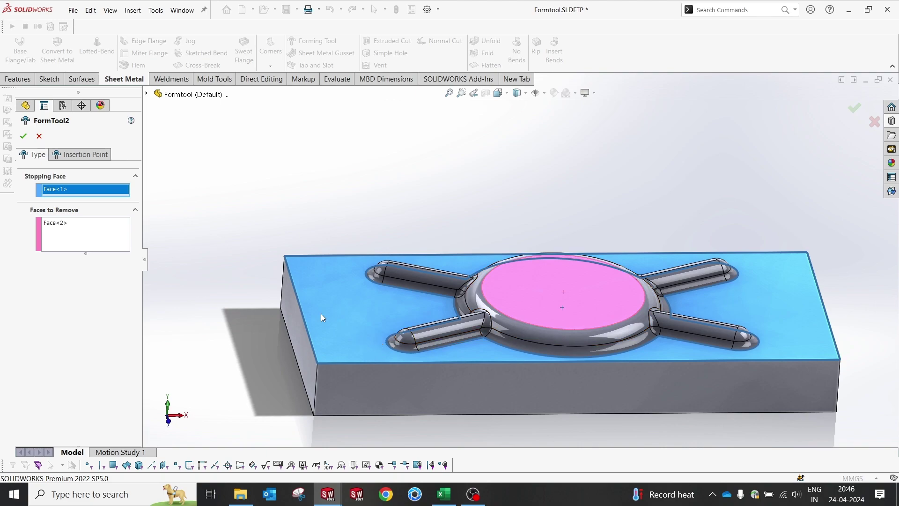
# Clear the form tool's faces to remove, reselect the round boss's top face, and accept the feature.
pyautogui.click(66, 224)
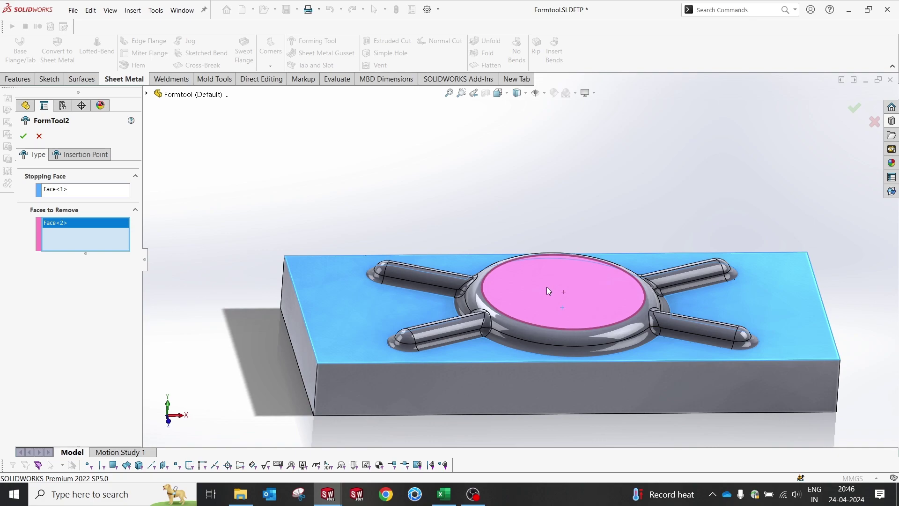
pyautogui.rightClick(102, 225)
pyautogui.click(138, 236)
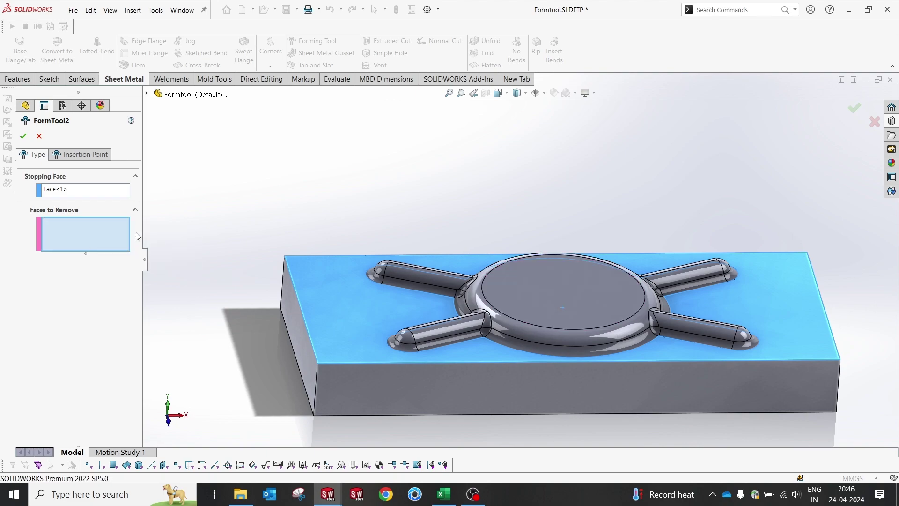
pyautogui.click(598, 309)
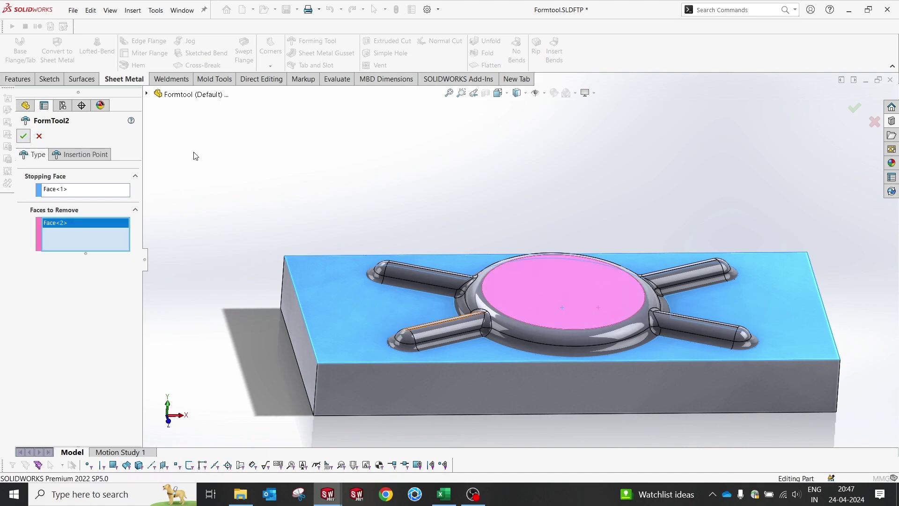
pyautogui.press('Return')
pyautogui.moveTo(581, 304); pyautogui.dragTo(594, 276, button='middle')
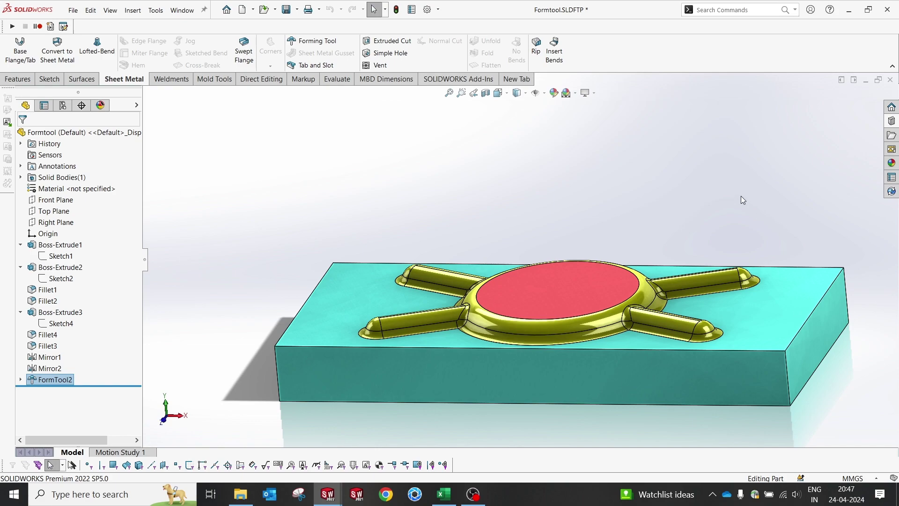
# Return to the Part1 bracket and insert Formtool from the Design Library onto the base's inner face.
pyautogui.click(731, 183)
pyautogui.hotkey('ctrl', 'Tab')
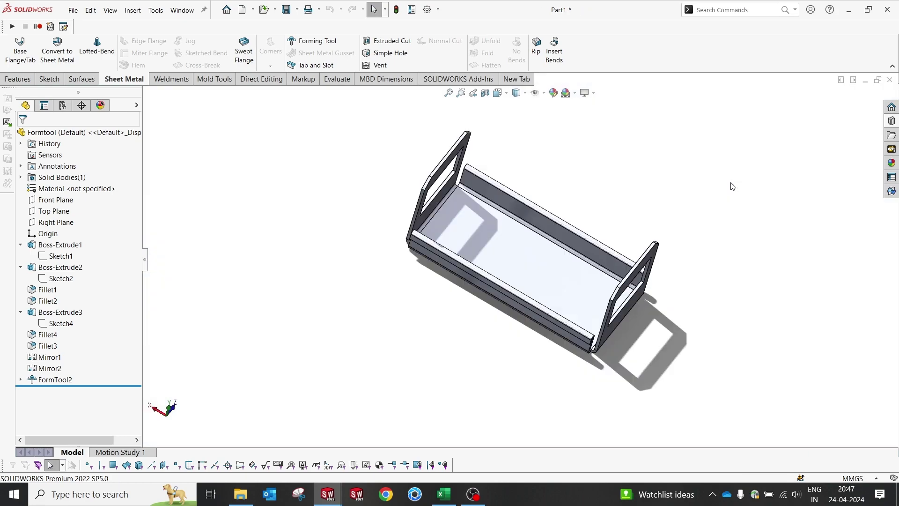
pyautogui.moveTo(643, 242)
pyautogui.mouseDown(button='middle')
pyautogui.moveTo(634, 159)
pyautogui.moveTo(630, 177)
pyautogui.moveTo(787, 195)
pyautogui.mouseUp(button='middle')
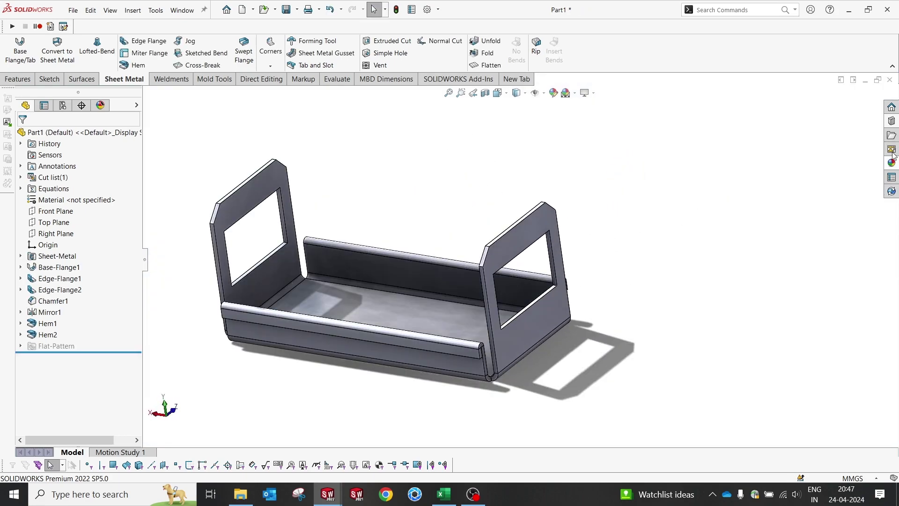
pyautogui.click(891, 122)
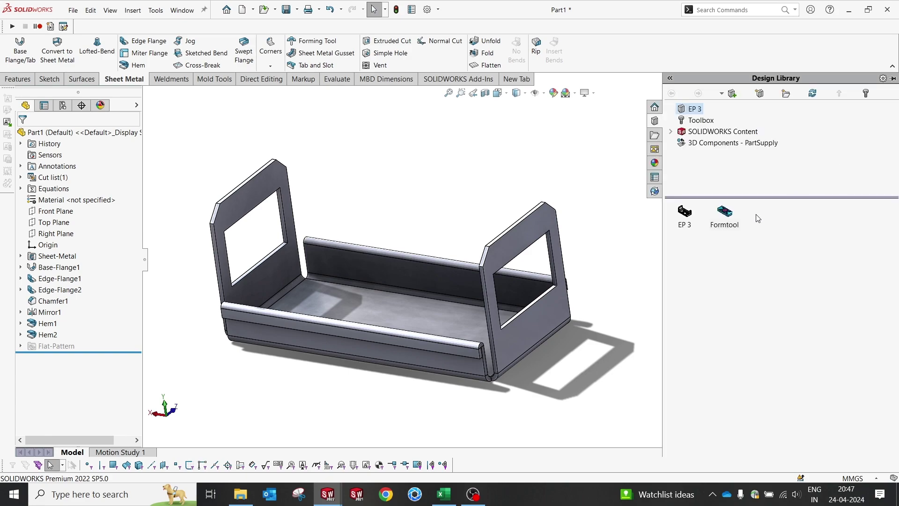
pyautogui.click(723, 214)
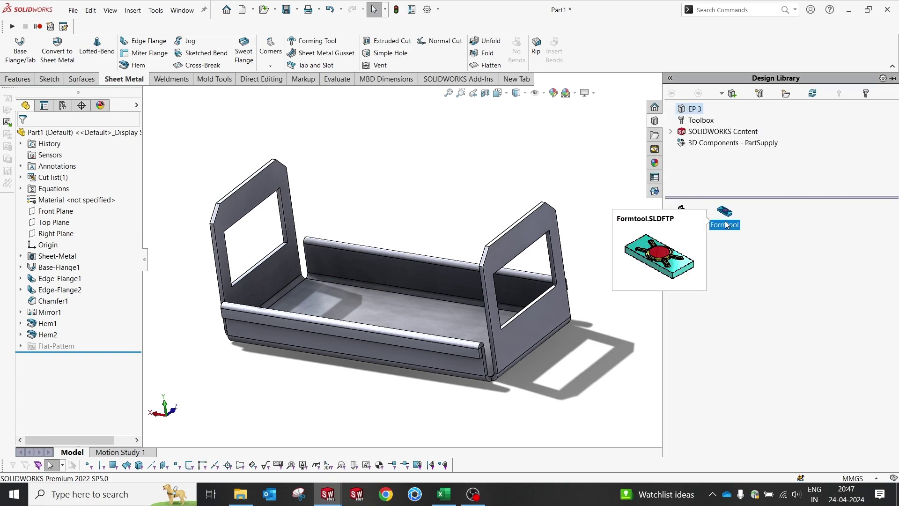
pyautogui.moveTo(724, 222); pyautogui.dragTo(384, 320)
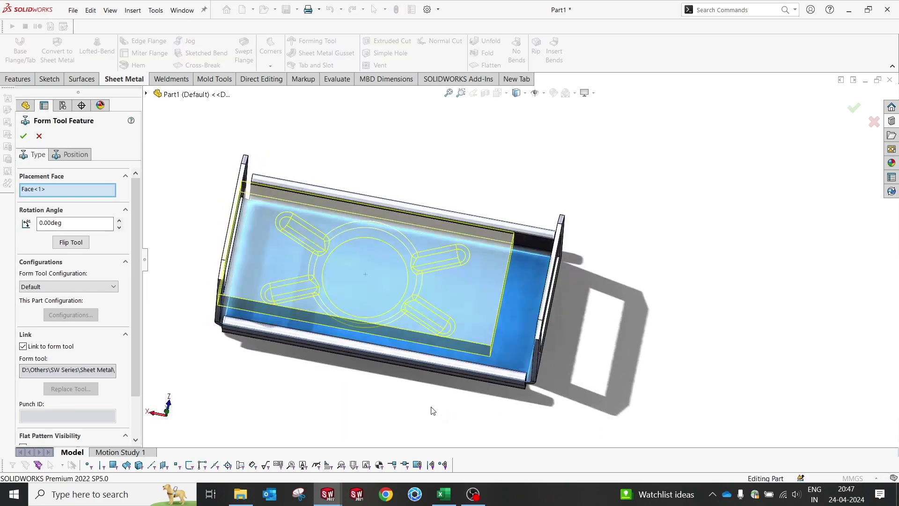
pyautogui.moveTo(508, 331); pyautogui.dragTo(496, 268, button='middle')
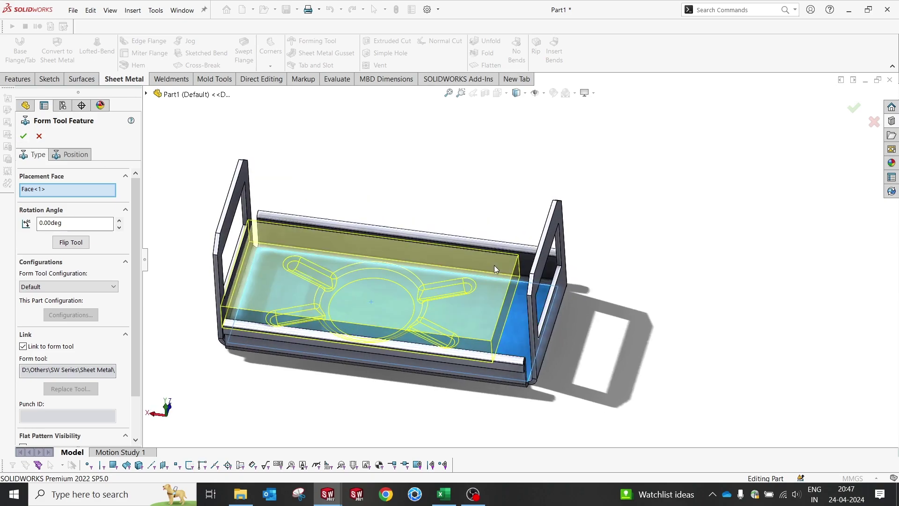
# In the form tool's position sketch, draw a vertical centerline between the midpoints of the base's two long edges.
pyautogui.click(65, 156)
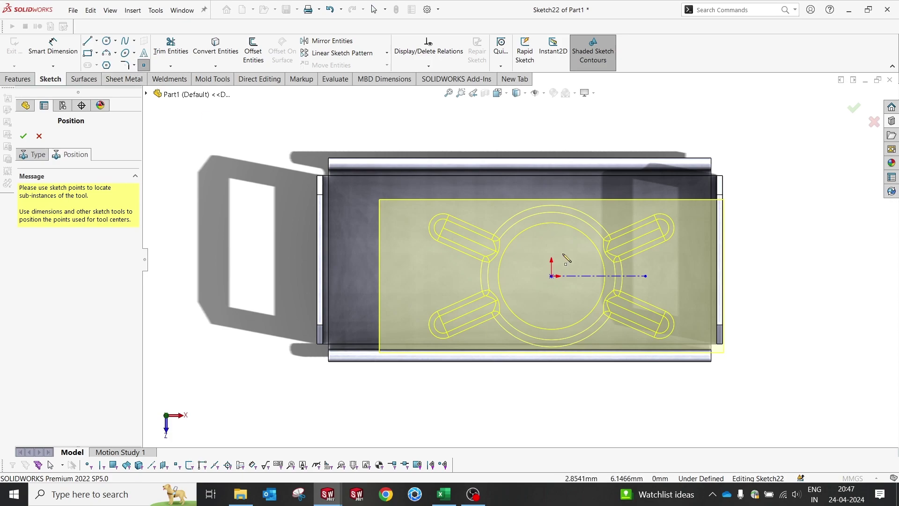
pyautogui.click(97, 41)
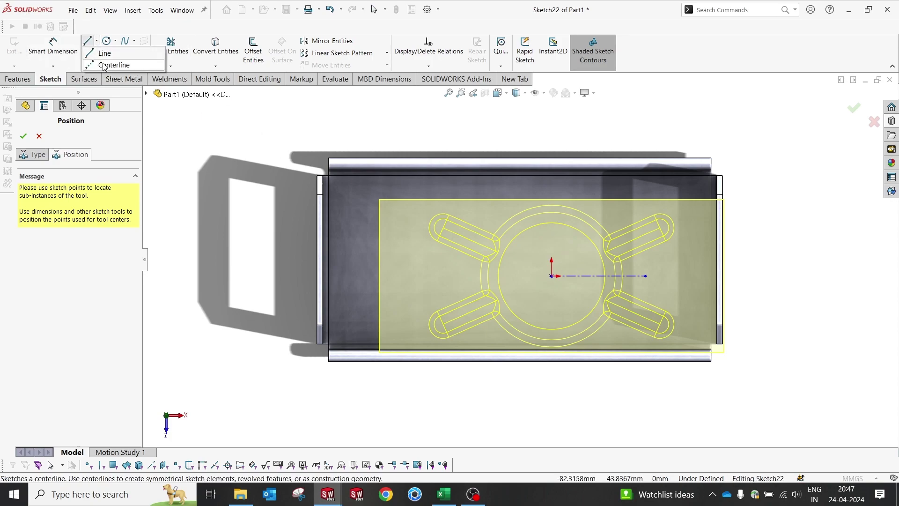
pyautogui.click(104, 65)
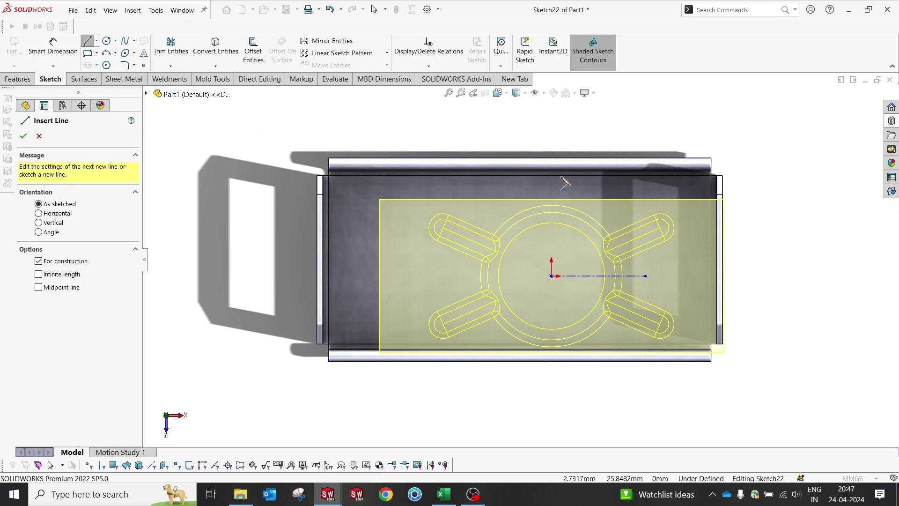
pyautogui.click(519, 177)
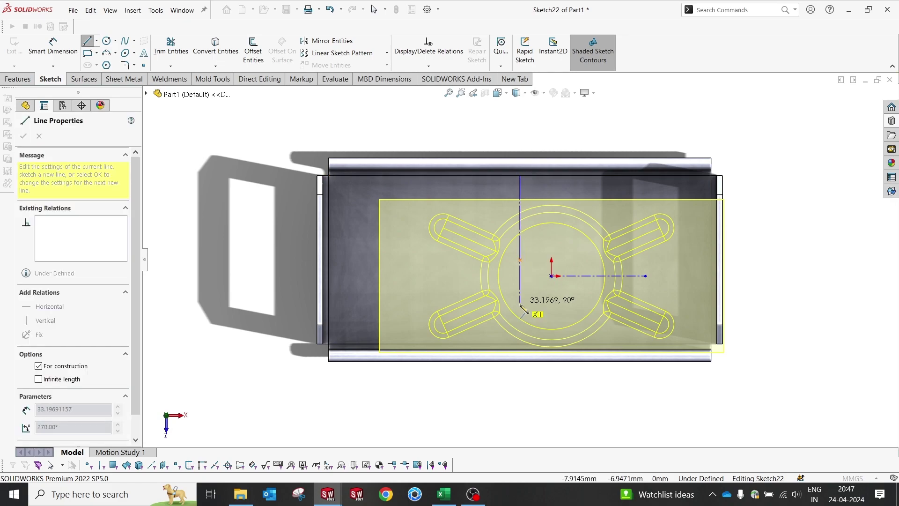
pyautogui.click(520, 344)
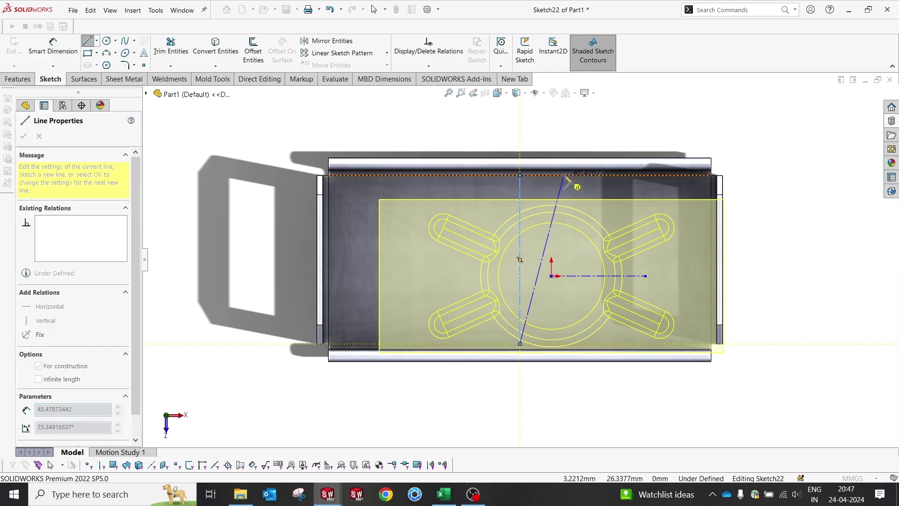
pyautogui.press('Escape')
# Move the form tool's locating point onto the midpoint of the vertical centerline to centre the tool on the base.
pyautogui.click(532, 248)
pyautogui.moveTo(531, 250); pyautogui.dragTo(520, 260)
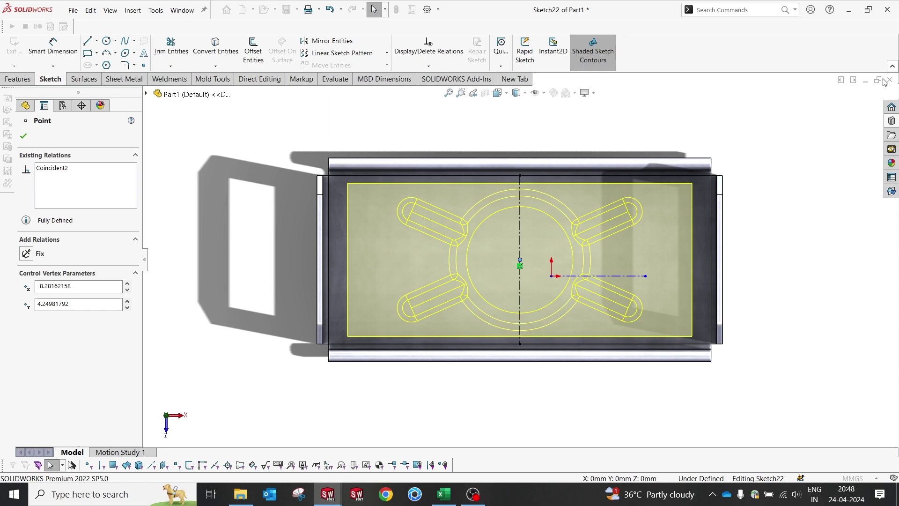
pyautogui.click(25, 134)
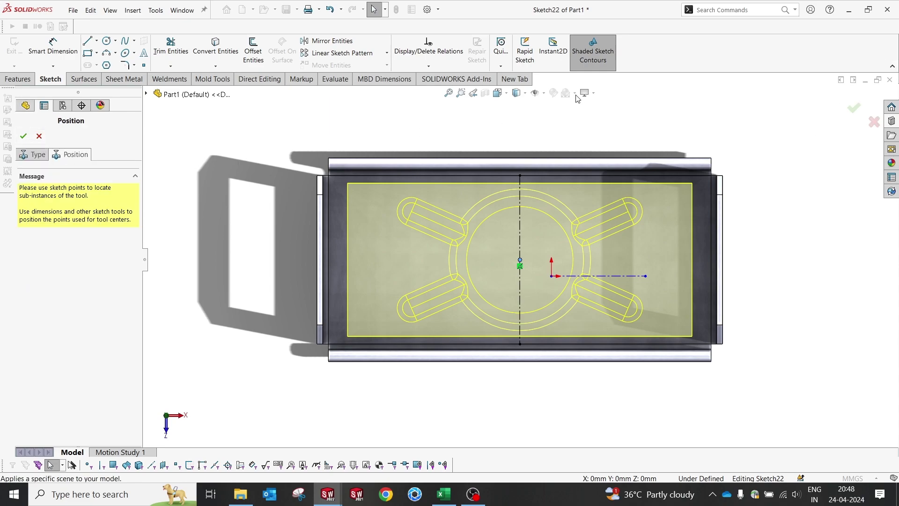
# Accept the centred form tool placement and inspect the formed opening and ribs on both sides of the base.
pyautogui.click(854, 107)
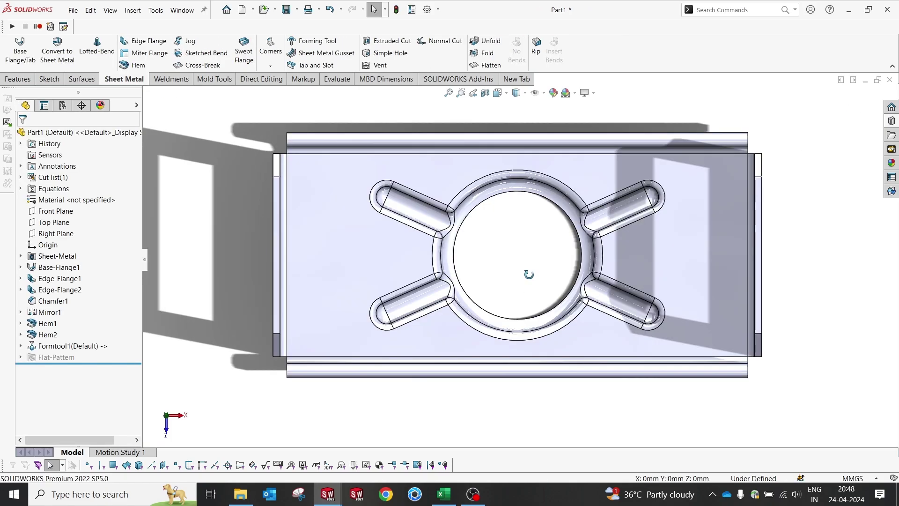
pyautogui.scroll(-5, 574, 296)
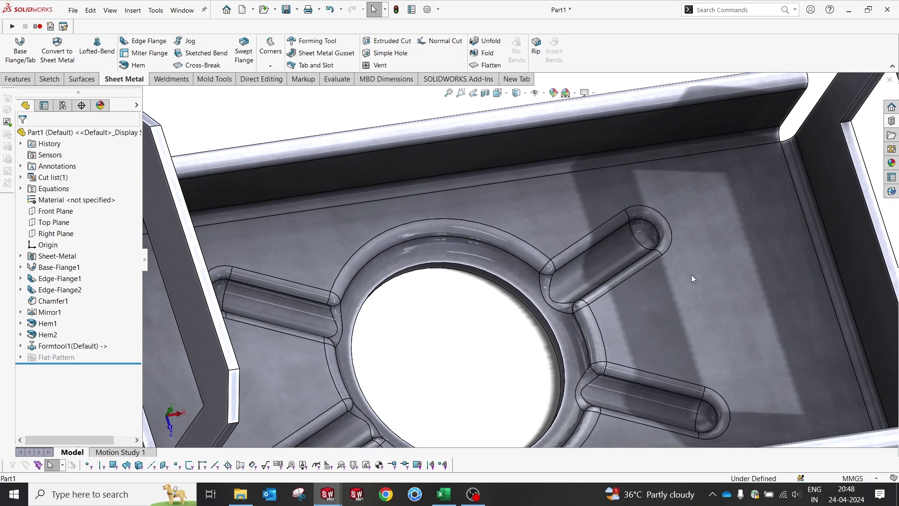
pyautogui.moveTo(575, 302); pyautogui.dragTo(665, 261, button='middle')
pyautogui.scroll(-3, 660, 258)
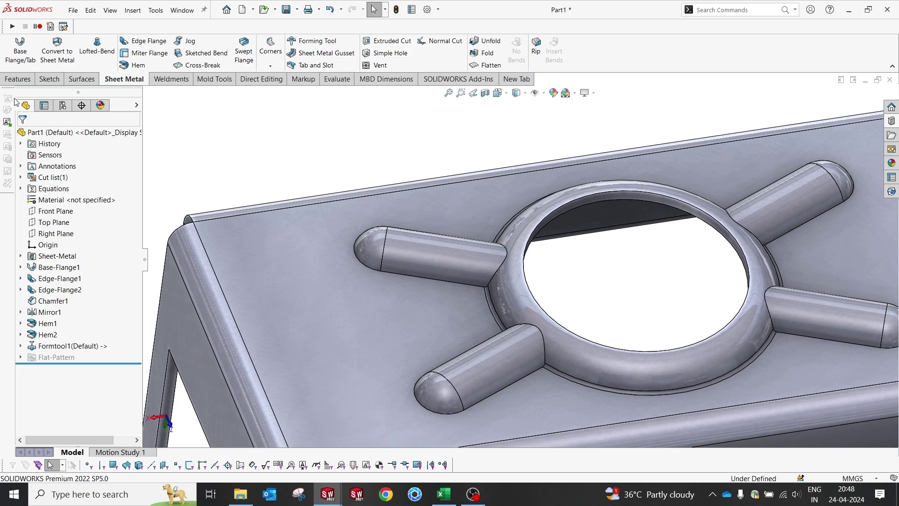
# Fillet the long rounded faces of the four radial ribs on the base's outer side with a 1 mm radius.
pyautogui.click(17, 79)
pyautogui.click(314, 49)
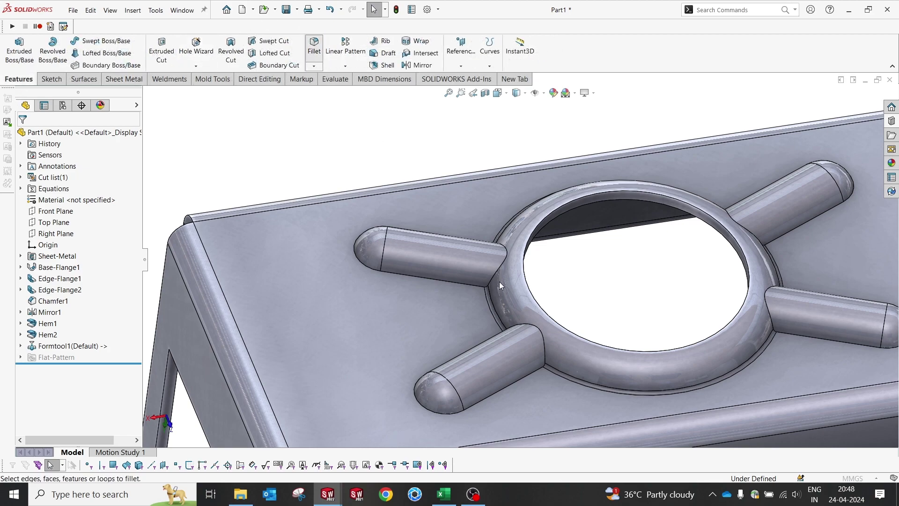
pyautogui.click(469, 261)
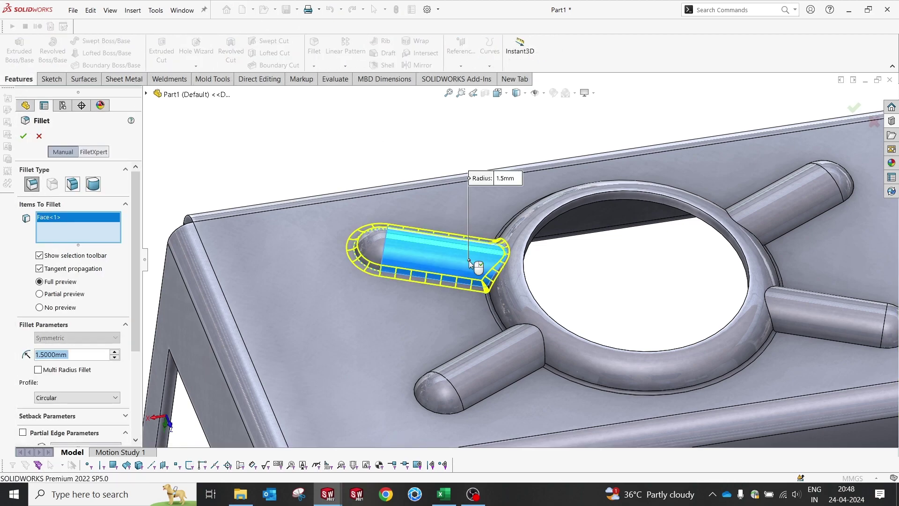
pyautogui.click(515, 370)
pyautogui.click(824, 319)
pyautogui.click(803, 205)
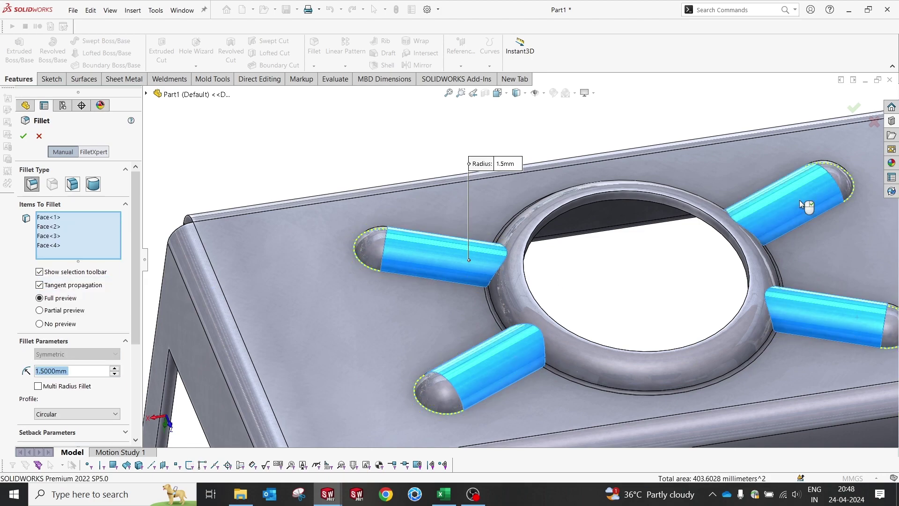
pyautogui.write('1')
pyautogui.press('Return')
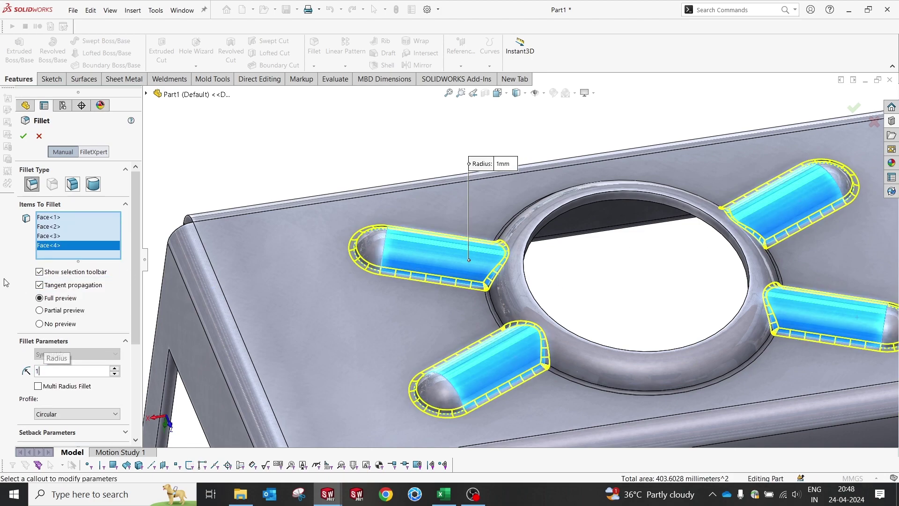
pyautogui.click(23, 138)
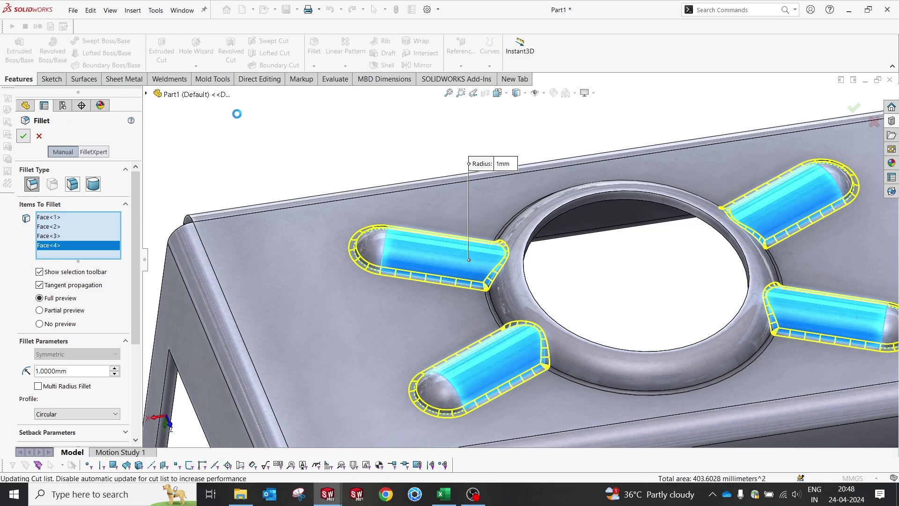
pyautogui.moveTo(492, 261); pyautogui.dragTo(619, 278, button='middle')
pyautogui.hotkey('ctrl', '7')
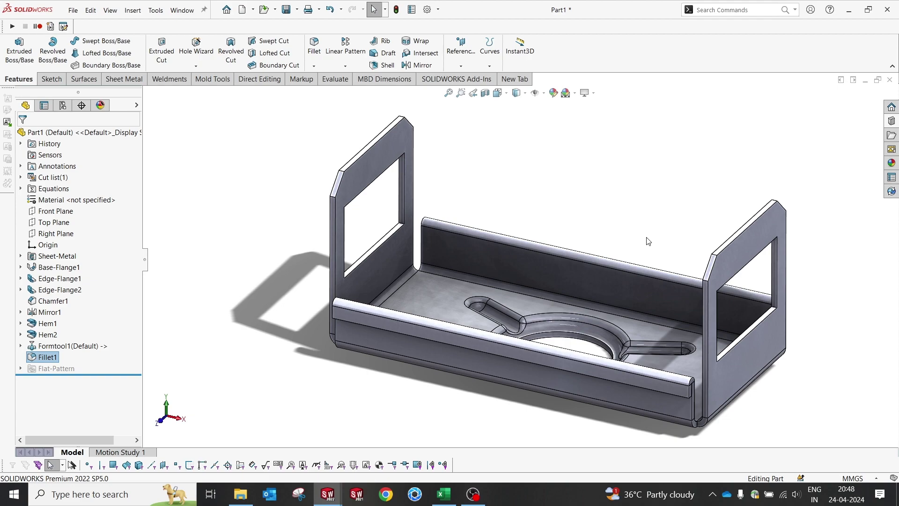
pyautogui.moveTo(586, 312); pyautogui.dragTo(497, 326, button='middle')
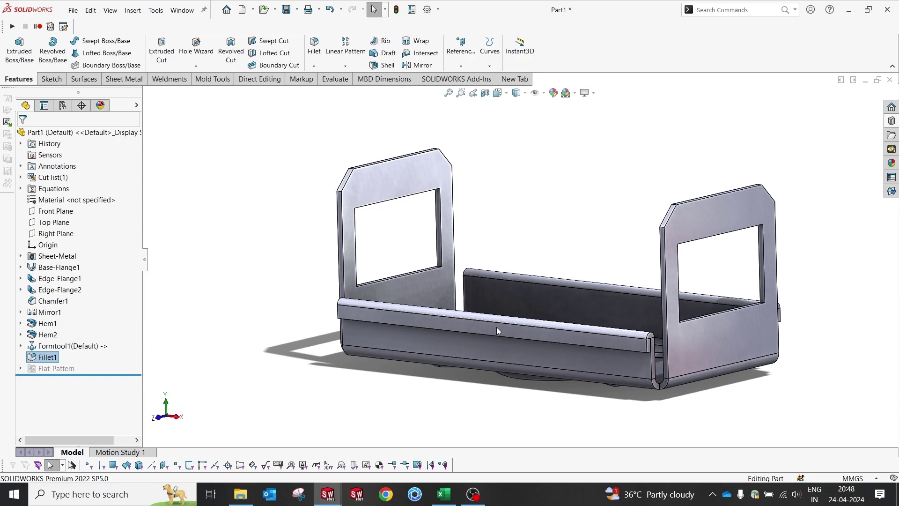